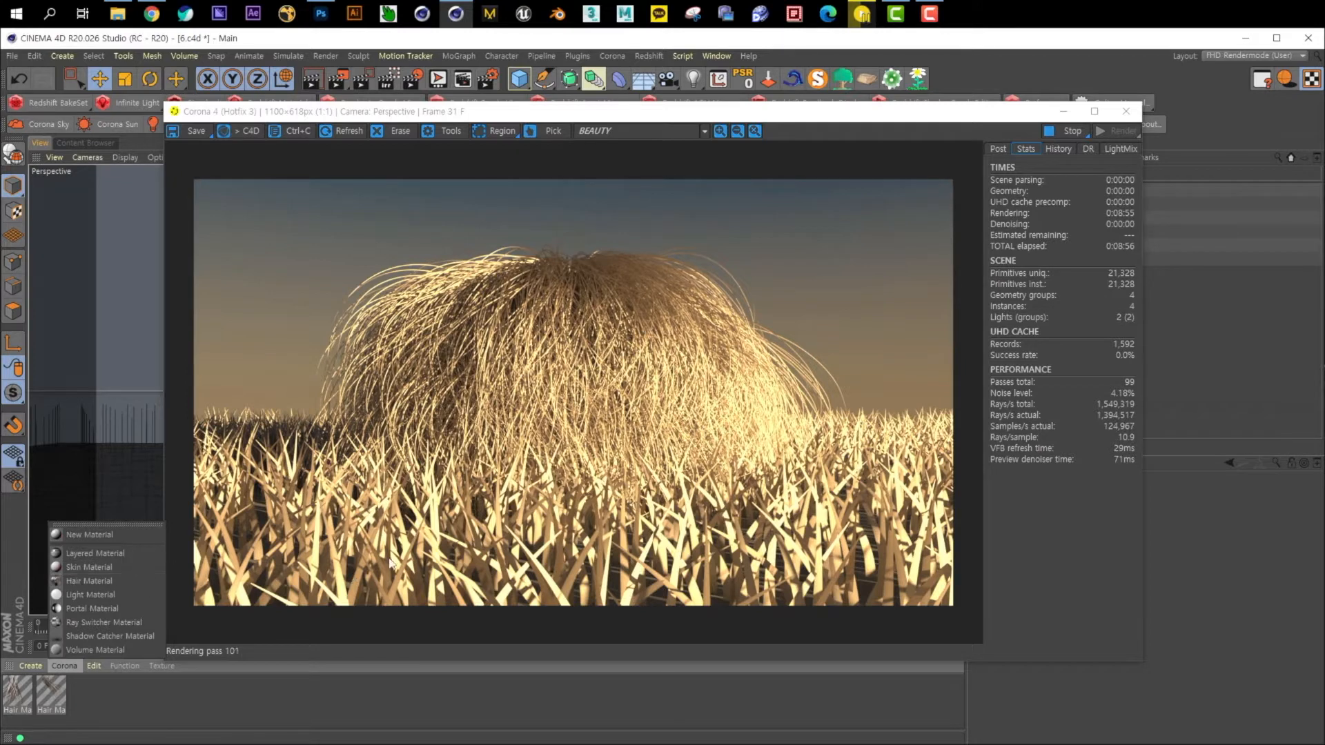
# Examine the Thickness settings of the first hair material used on the Hair objects
pyautogui.moveTo(813, 118); pyautogui.dragTo(798, 616)
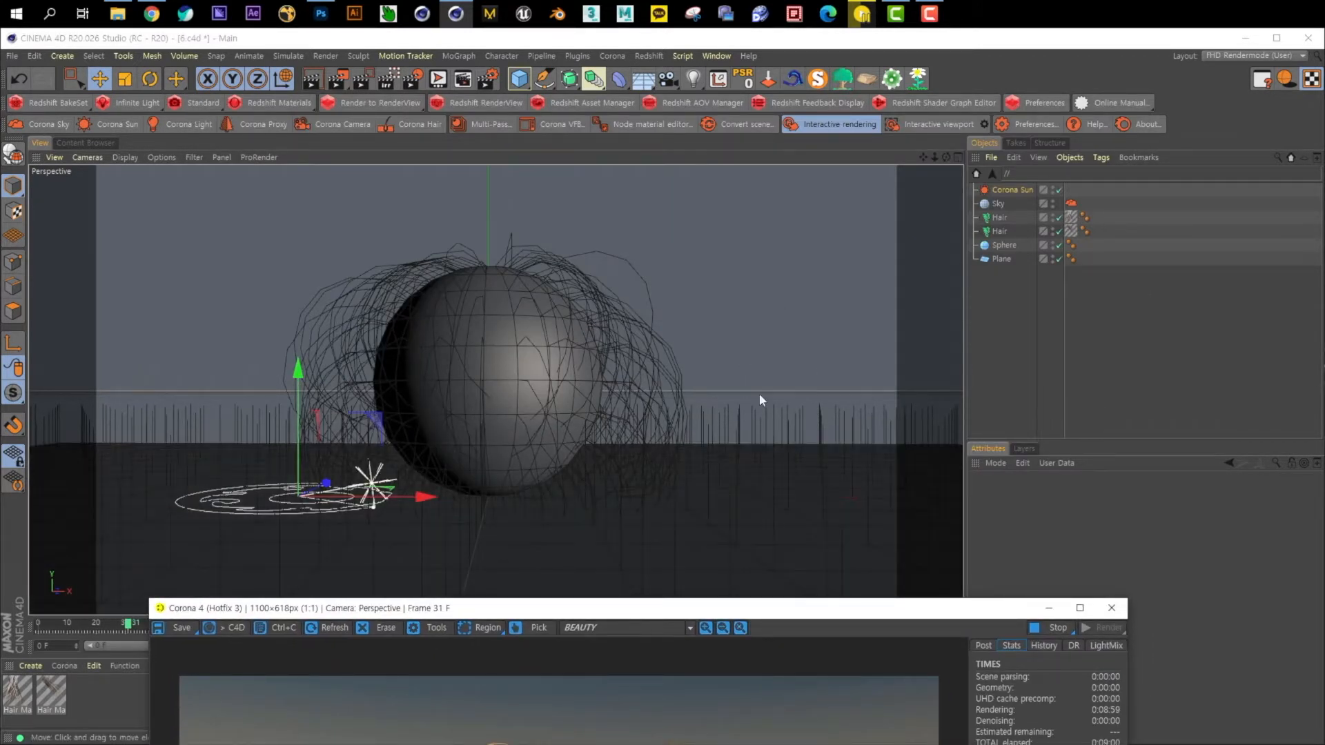
pyautogui.click(1005, 287)
pyautogui.moveTo(1024, 231); pyautogui.dragTo(995, 216)
pyautogui.click(1073, 228)
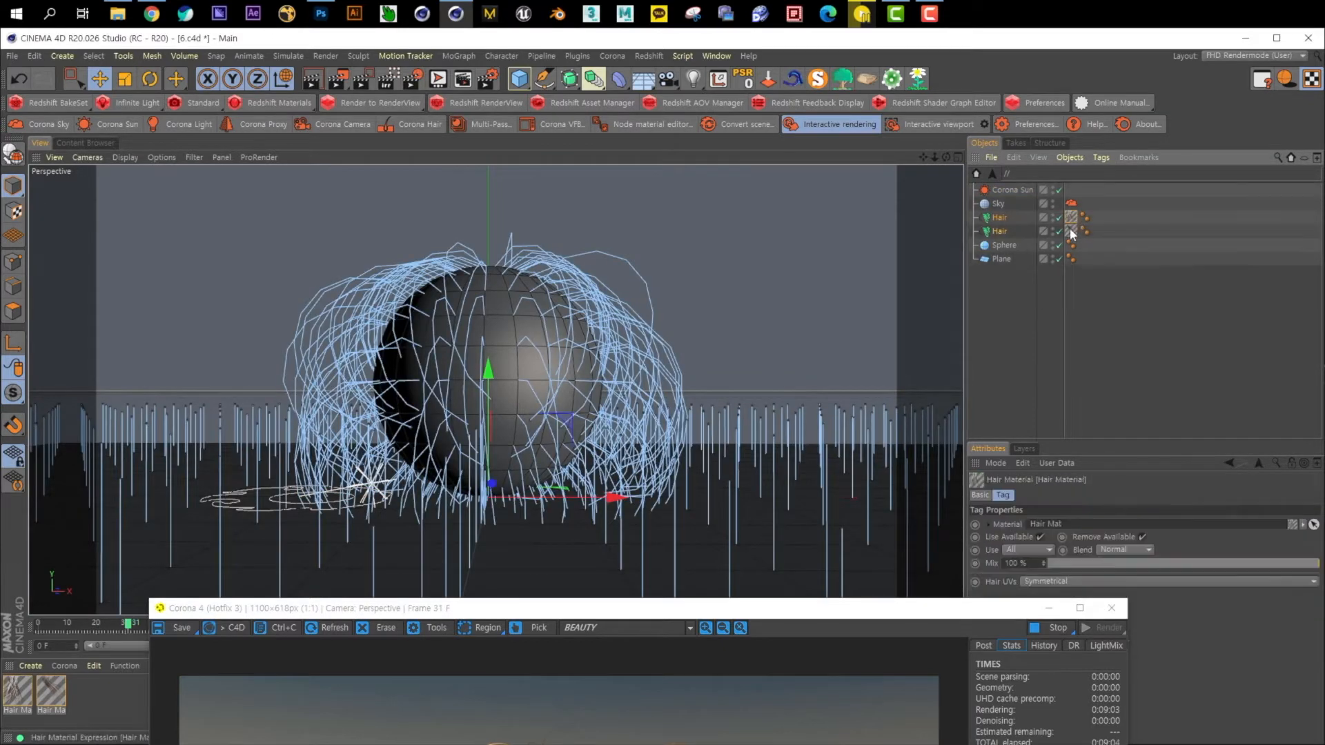
pyautogui.doubleClick(18, 691)
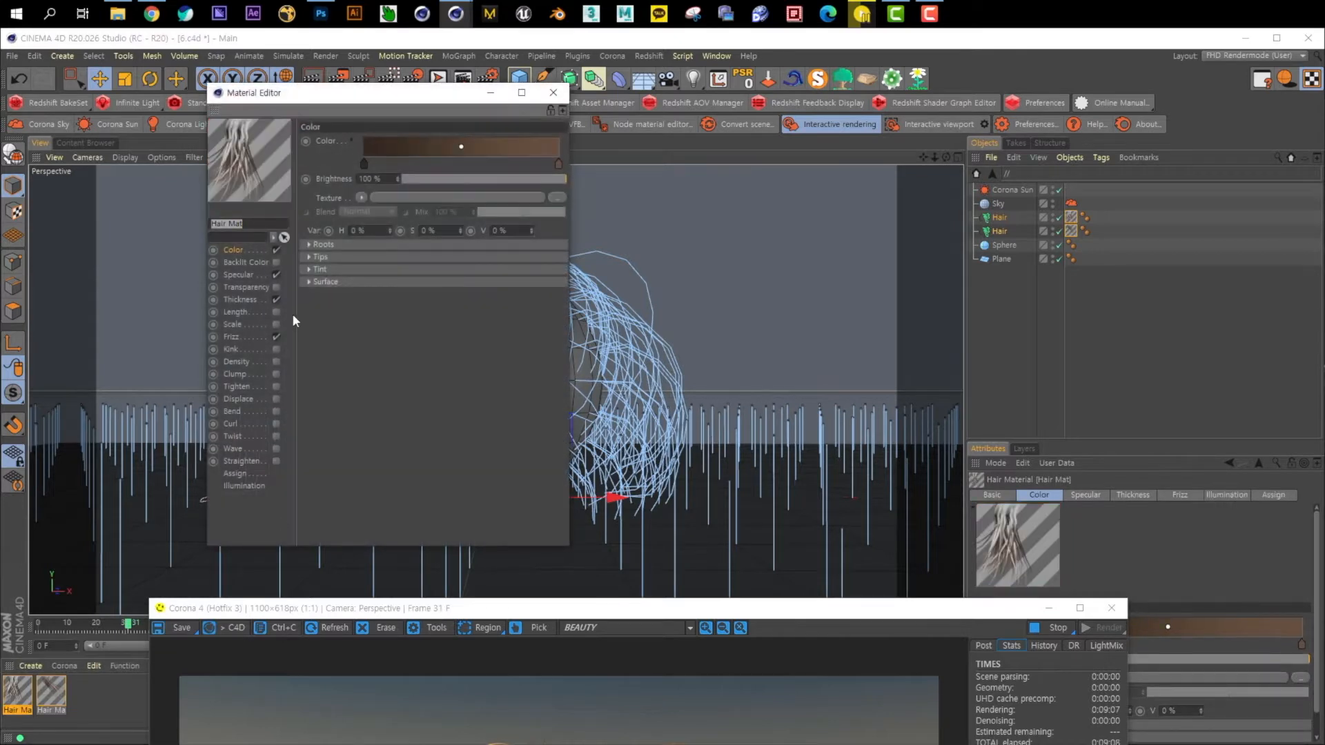
pyautogui.click(243, 300)
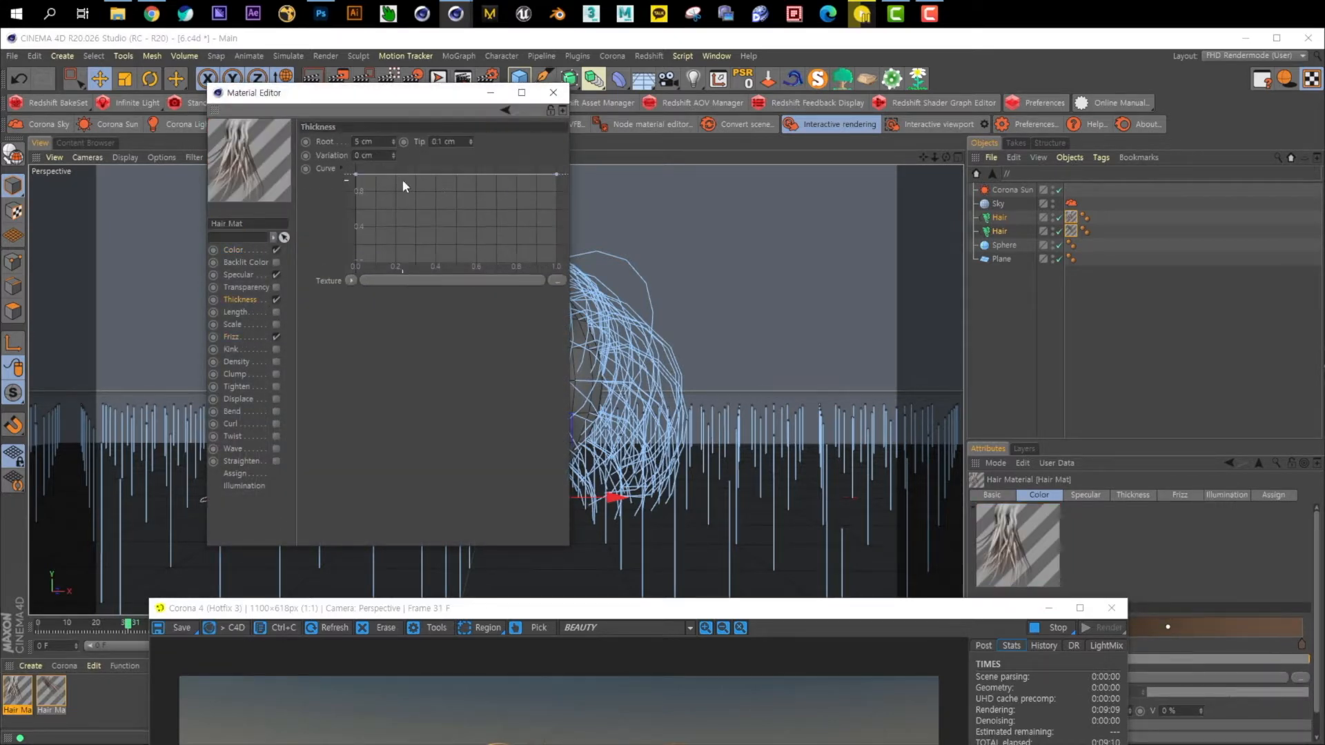
pyautogui.click(561, 93)
# Examine the Frizz, Density and Clump settings of the second hair material
pyautogui.doubleClick(51, 690)
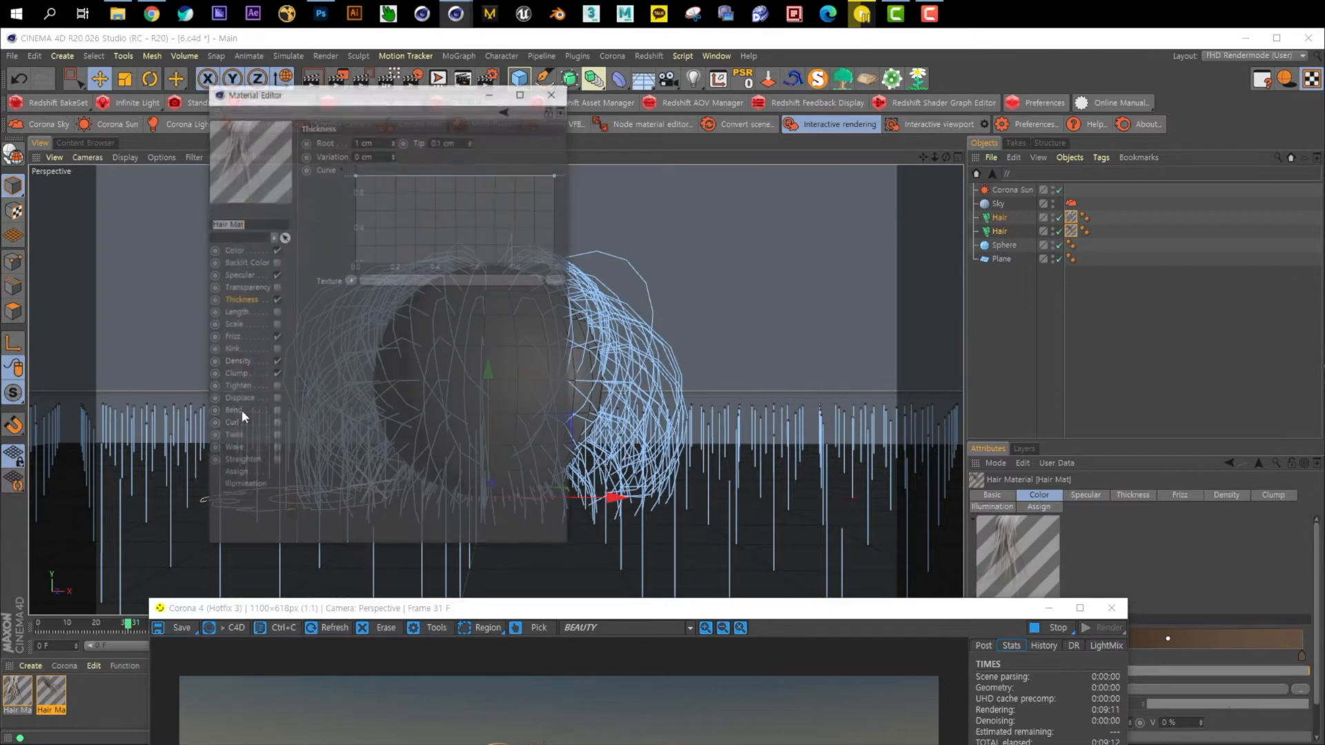
pyautogui.click(247, 337)
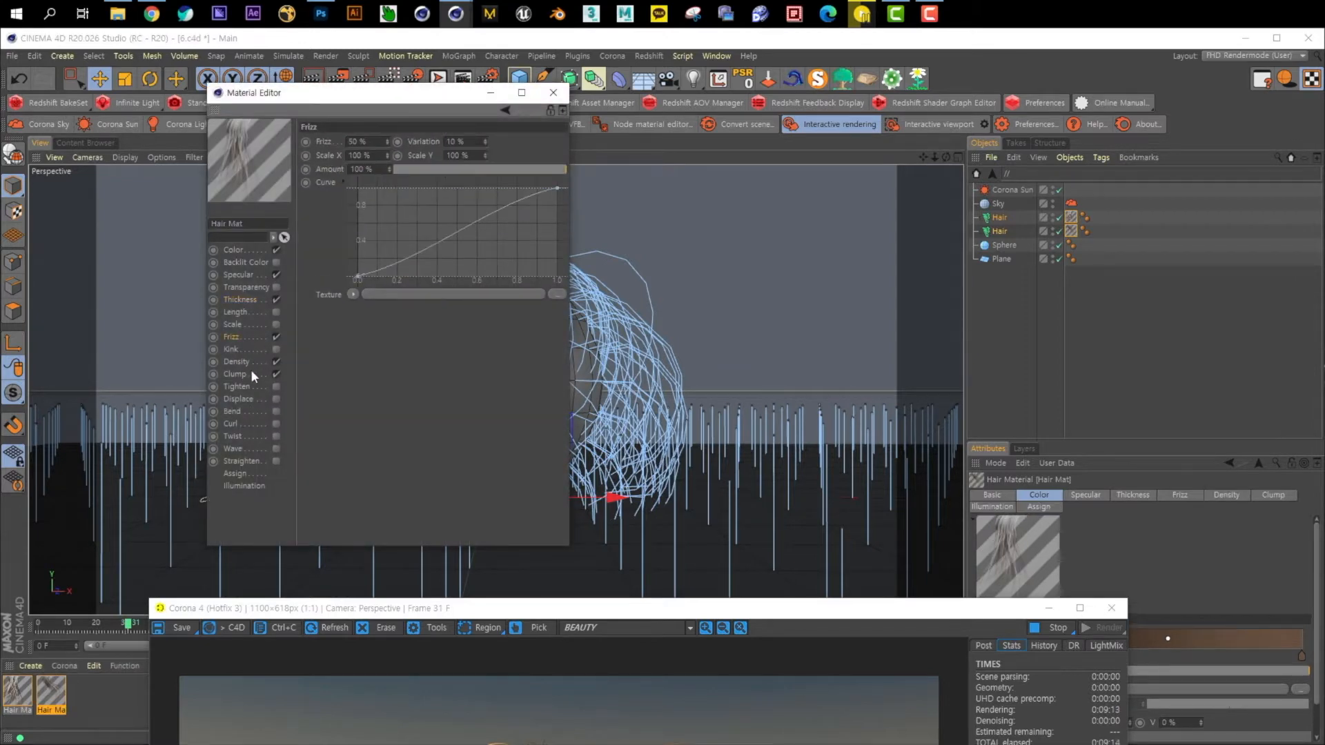
pyautogui.click(249, 361)
pyautogui.click(249, 375)
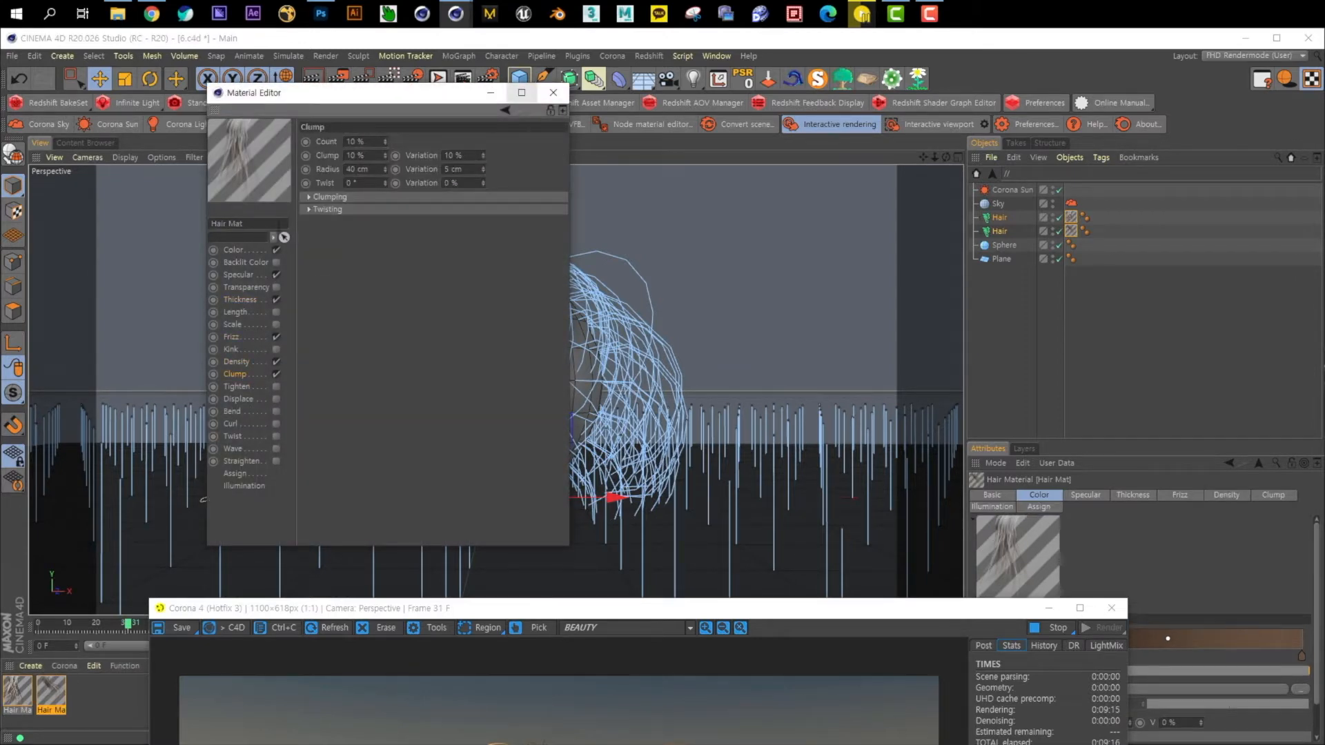
pyautogui.click(554, 92)
# Create a new Corona Hair Material
pyautogui.moveTo(582, 616); pyautogui.dragTo(666, 178)
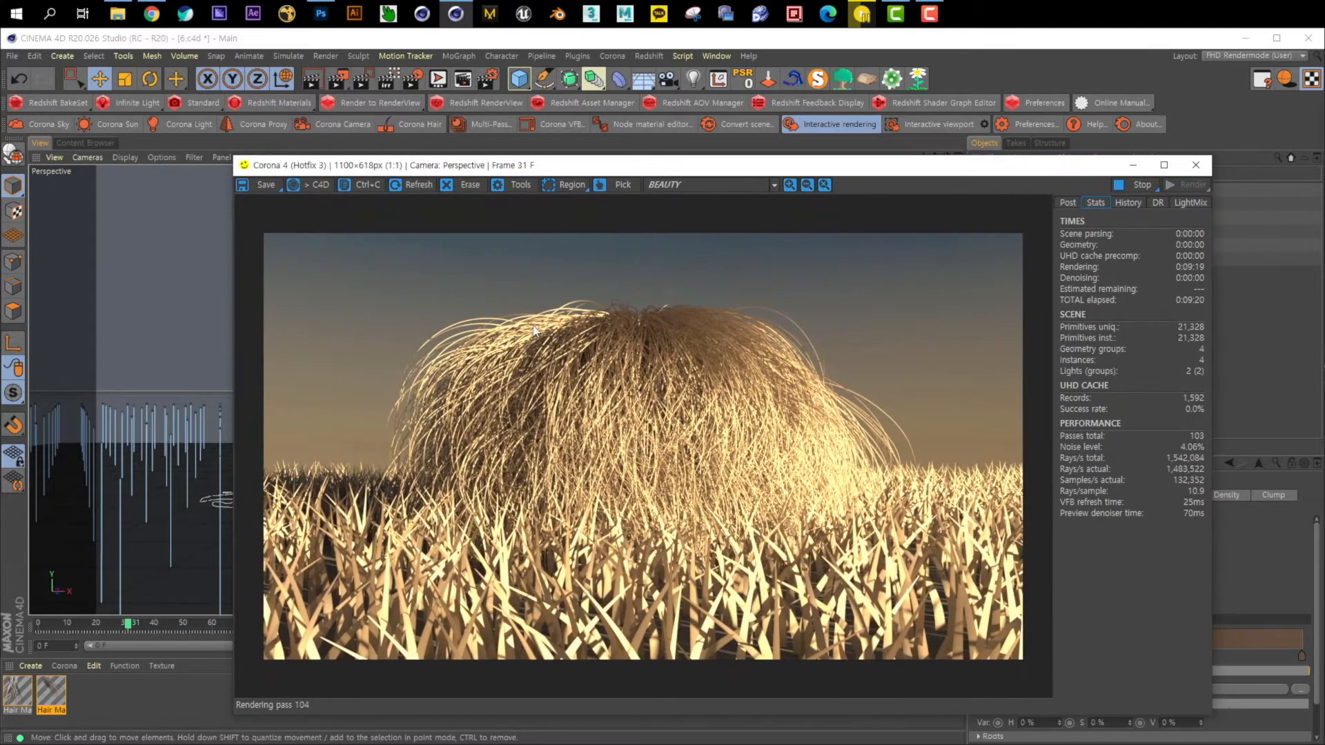
pyautogui.click(69, 666)
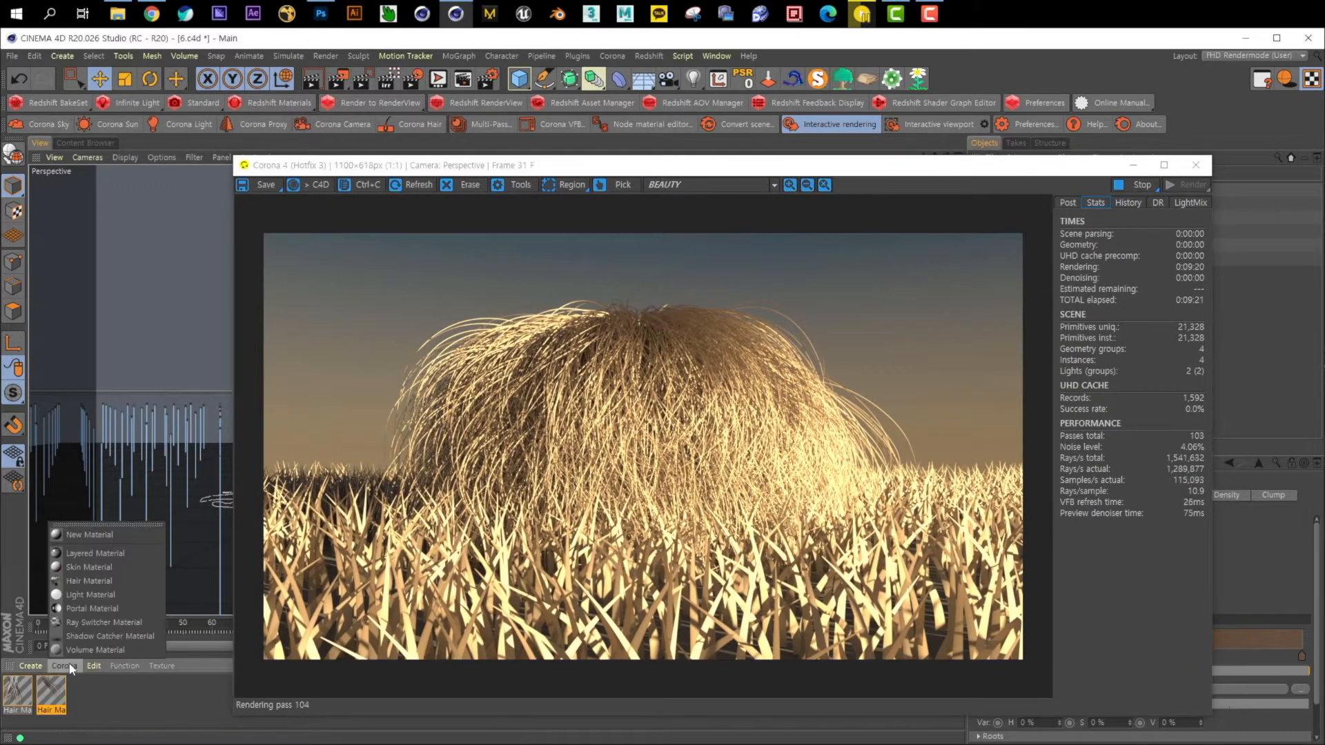
pyautogui.click(99, 584)
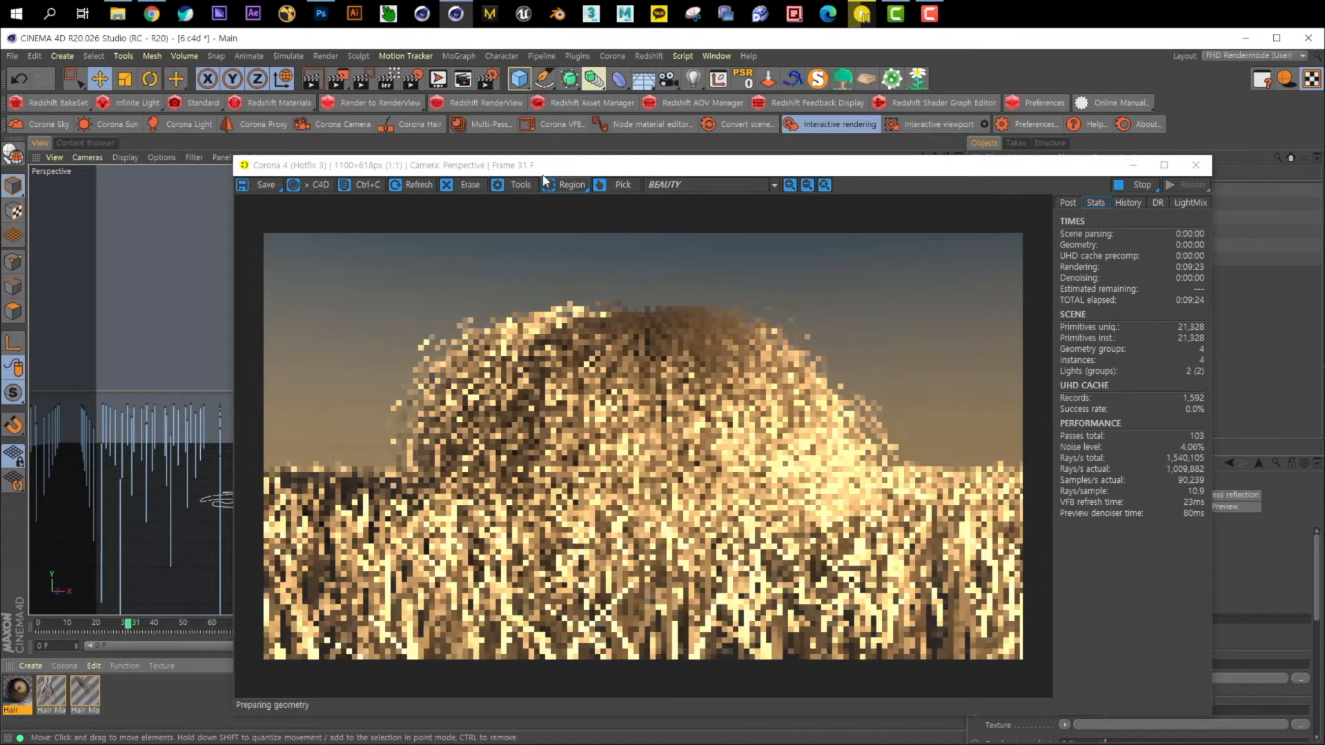
# Assign the new Corona hair material to the lower Hair object in the object list and check the interactive render
pyautogui.moveTo(541, 166); pyautogui.dragTo(553, 389)
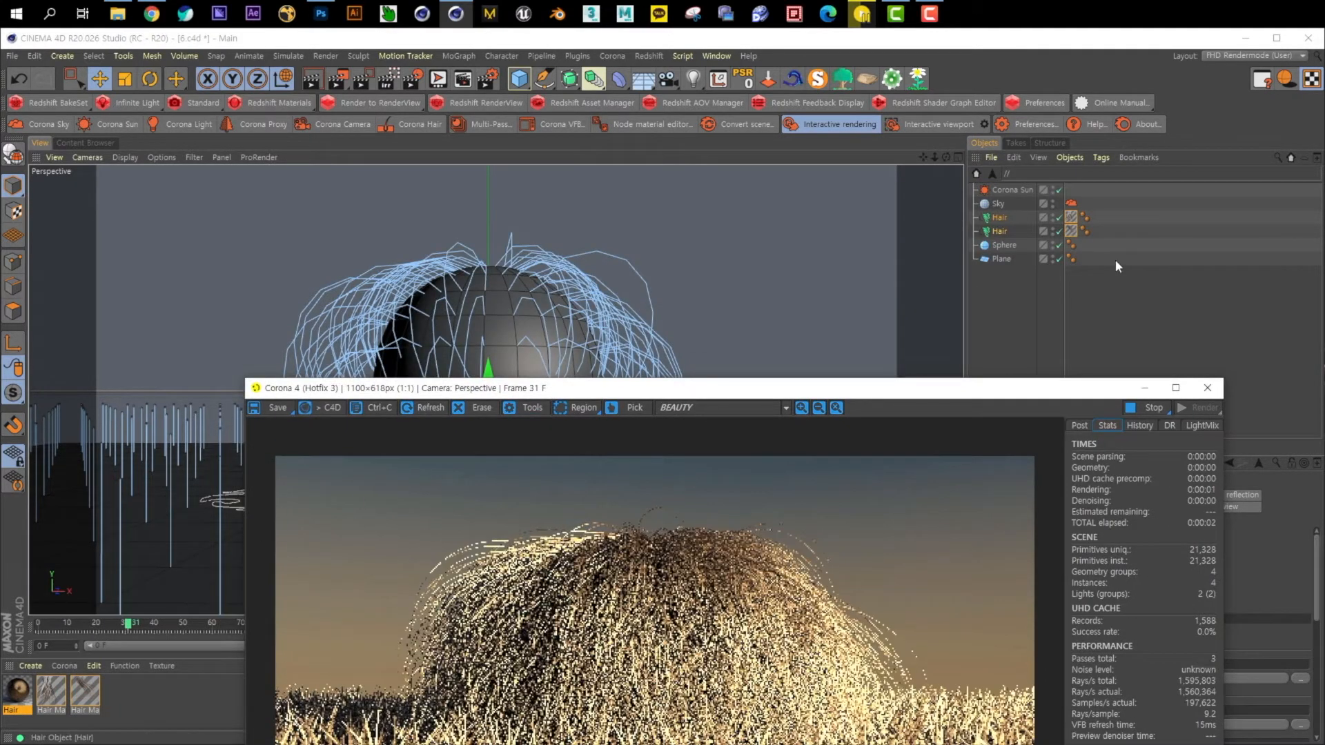
pyautogui.click(617, 349)
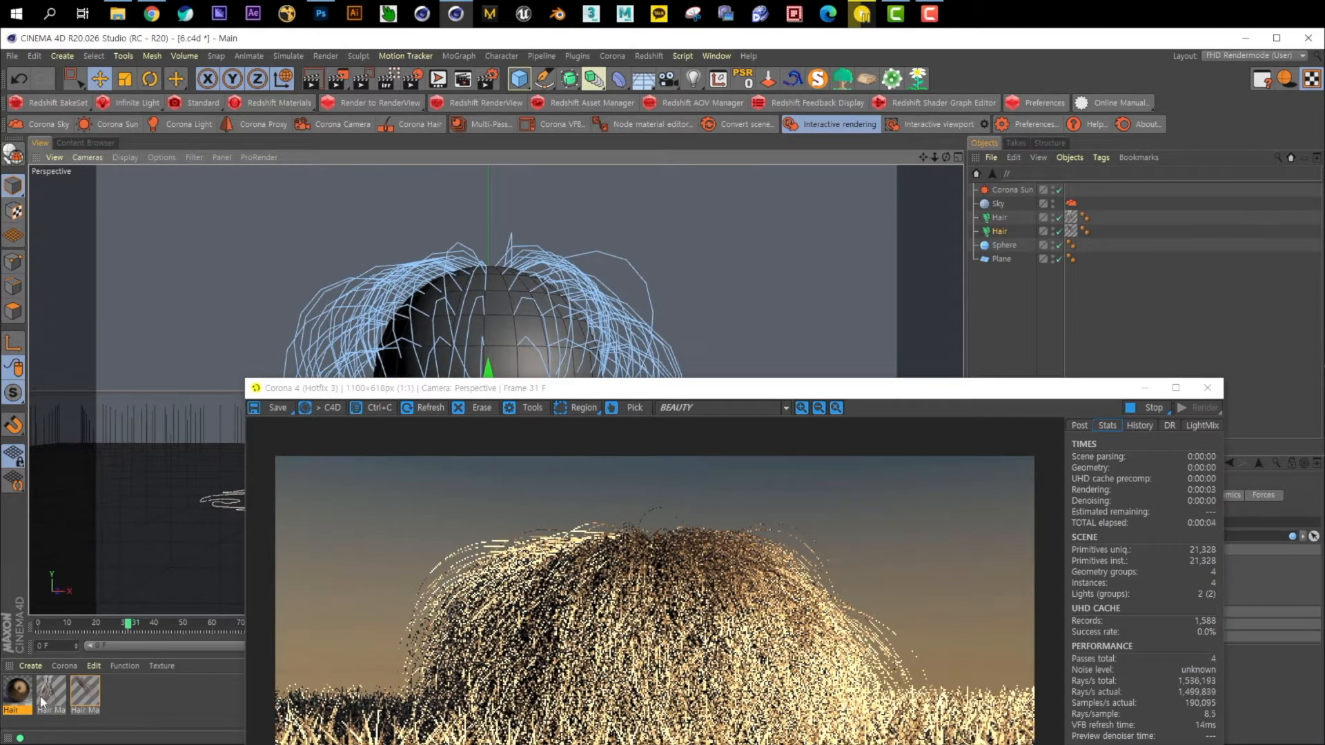
pyautogui.moveTo(892, 305); pyautogui.dragTo(1005, 231)
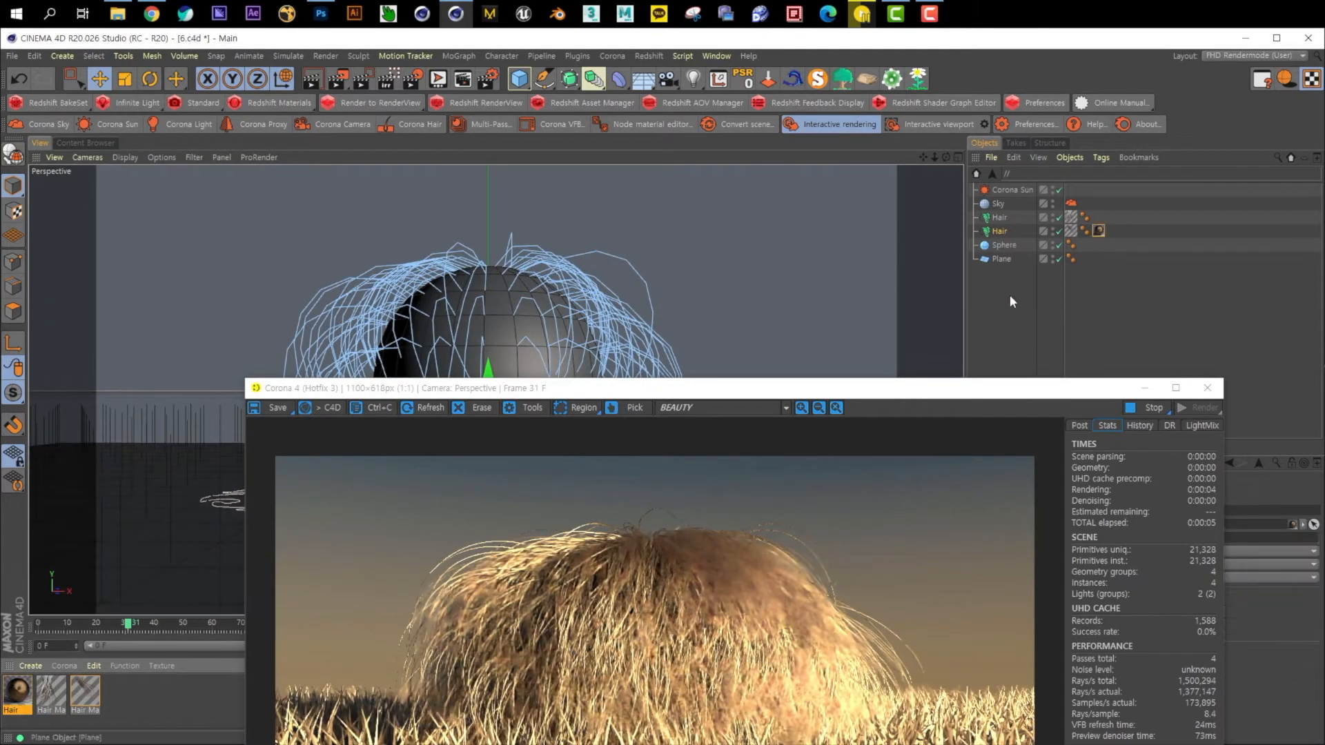
pyautogui.moveTo(826, 389); pyautogui.dragTo(724, 183)
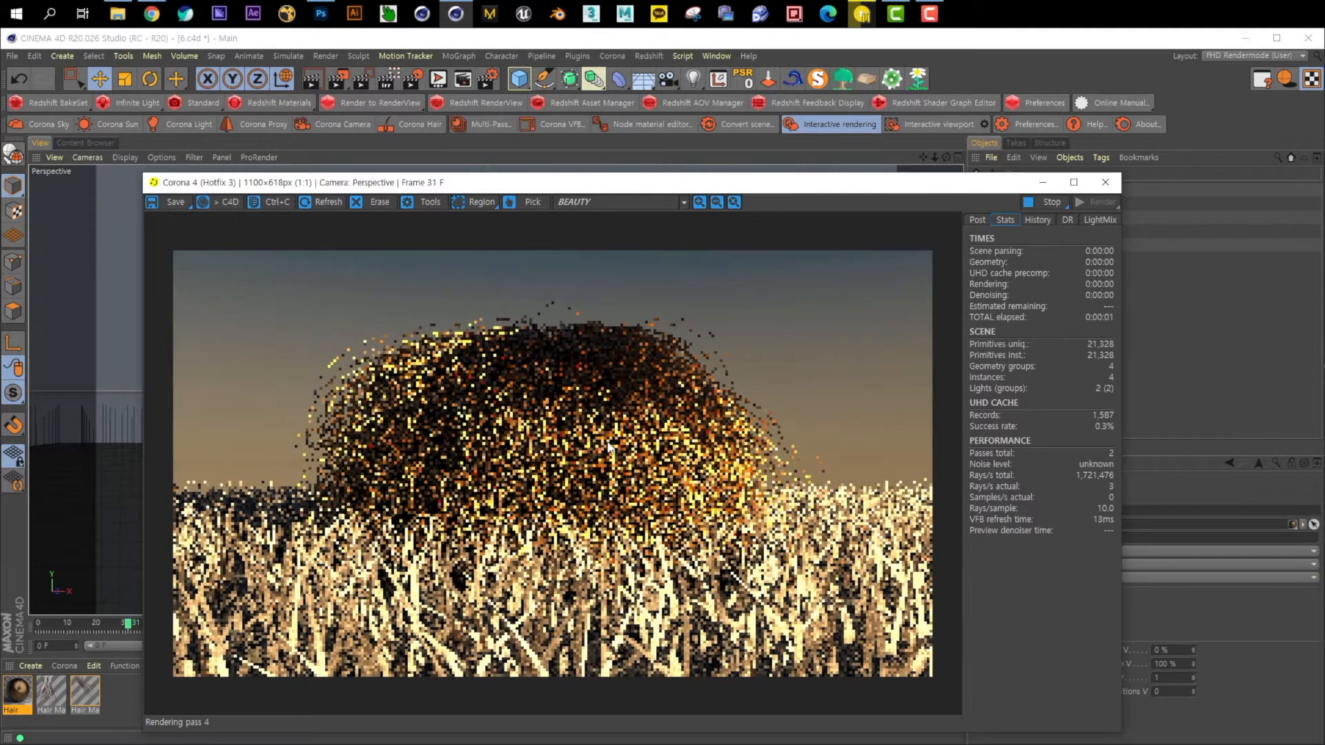
pyautogui.moveTo(634, 188); pyautogui.dragTo(552, 116)
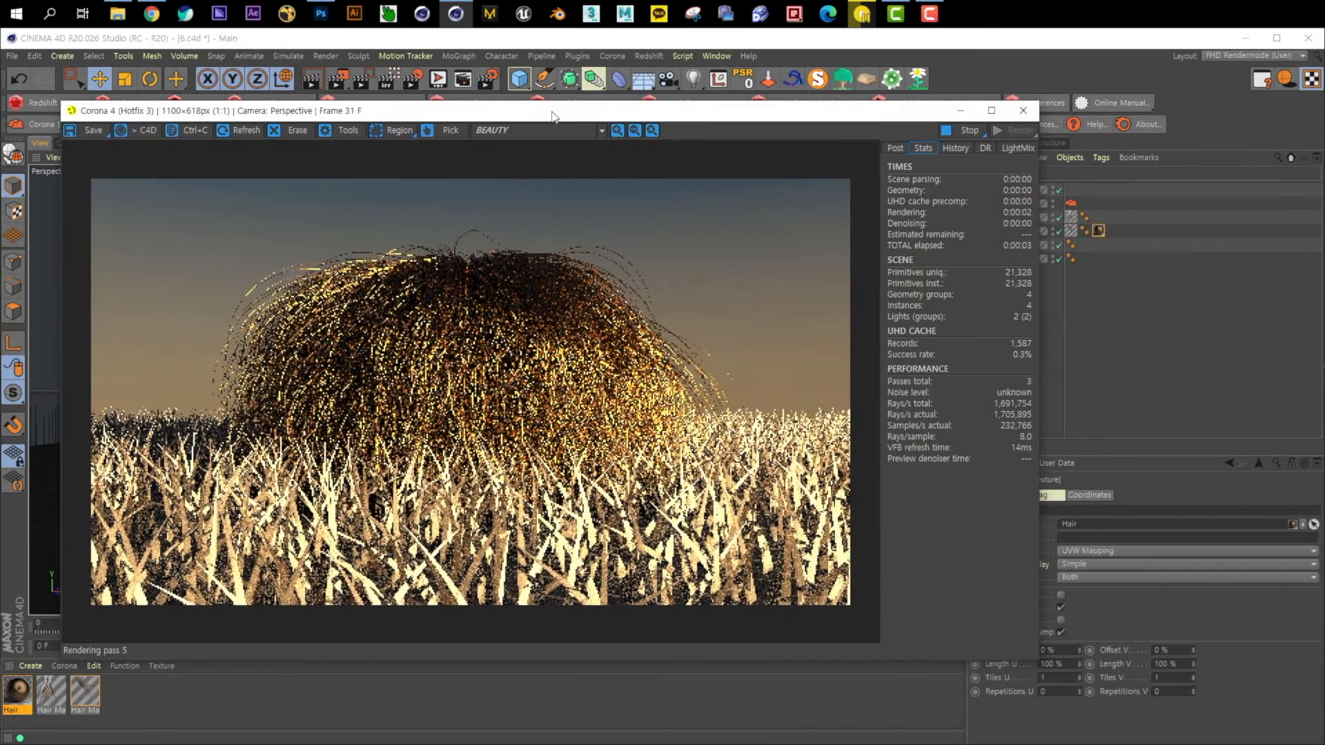
# Compare the Color settings of the Corona hair material with those of the first standard hair material
pyautogui.doubleClick(21, 692)
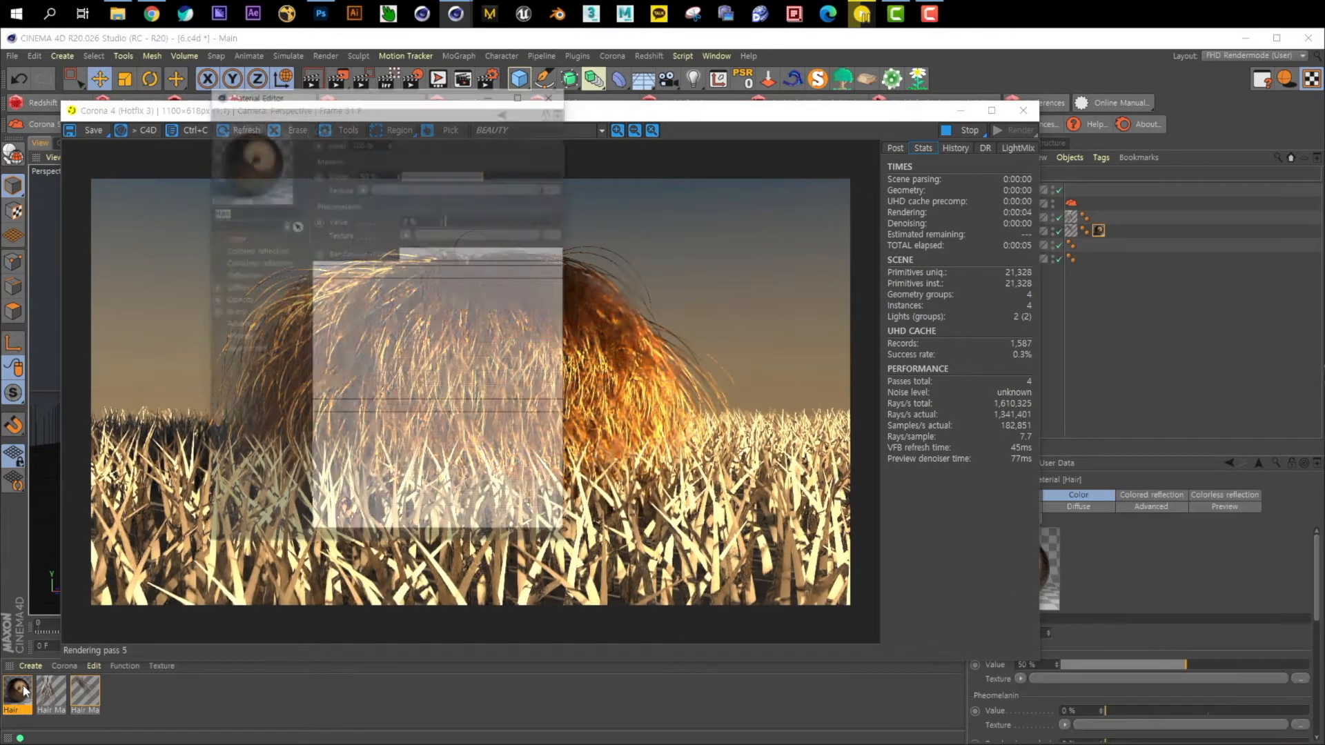
pyautogui.moveTo(412, 101); pyautogui.dragTo(971, 308)
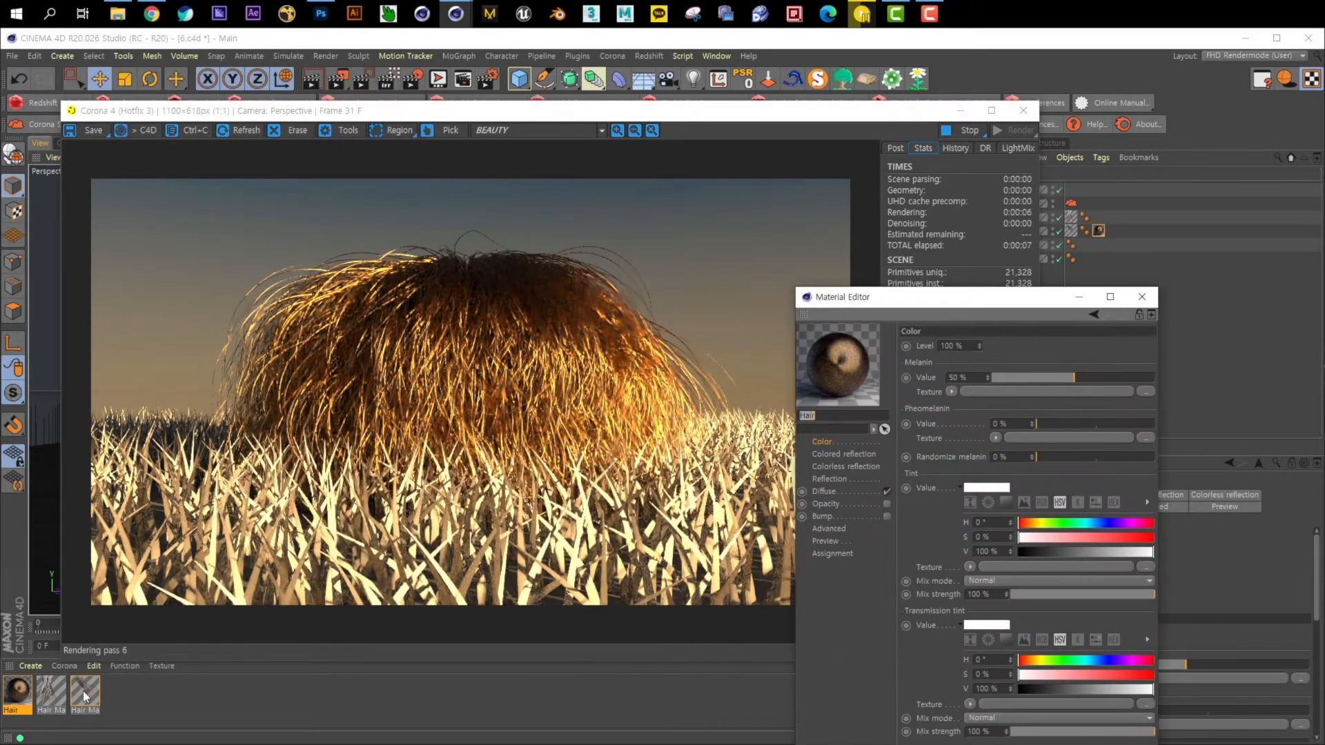
pyautogui.click(46, 692)
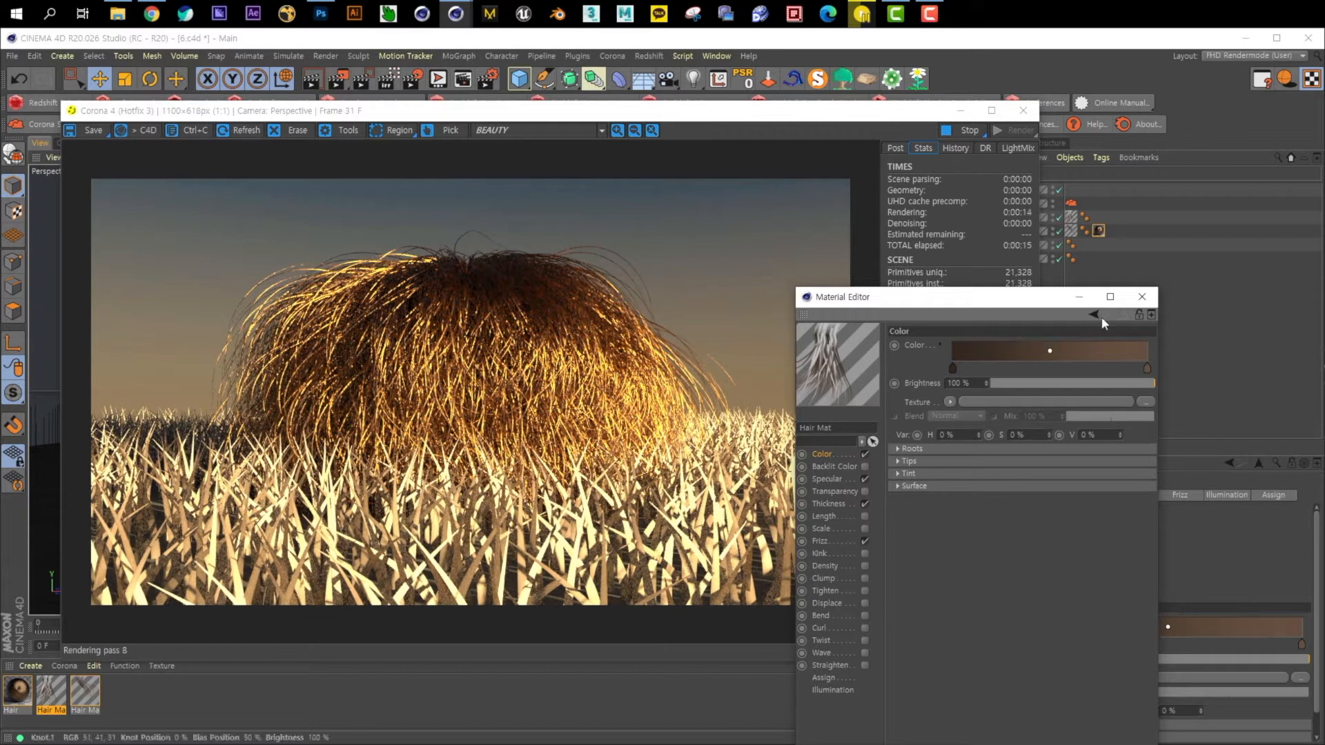
pyautogui.click(1146, 301)
pyautogui.doubleClick(18, 692)
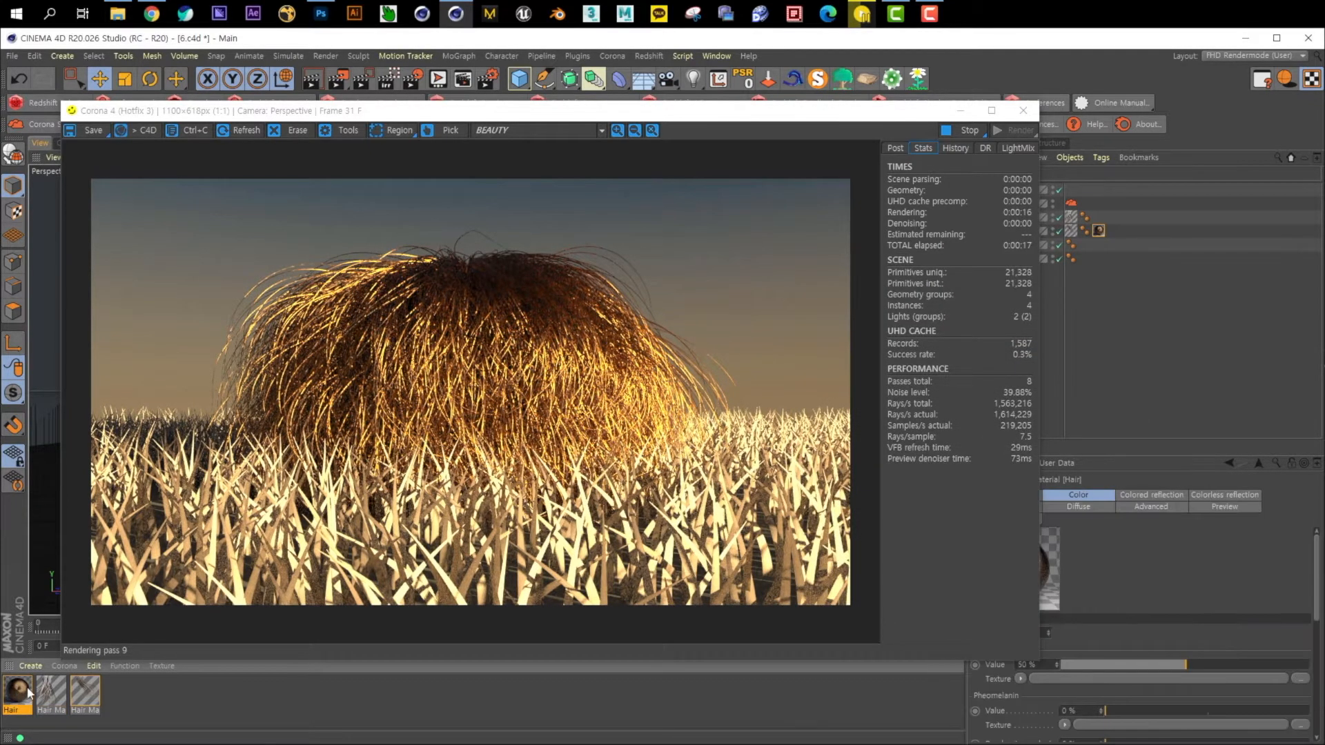
pyautogui.moveTo(468, 107); pyautogui.dragTo(1008, 261)
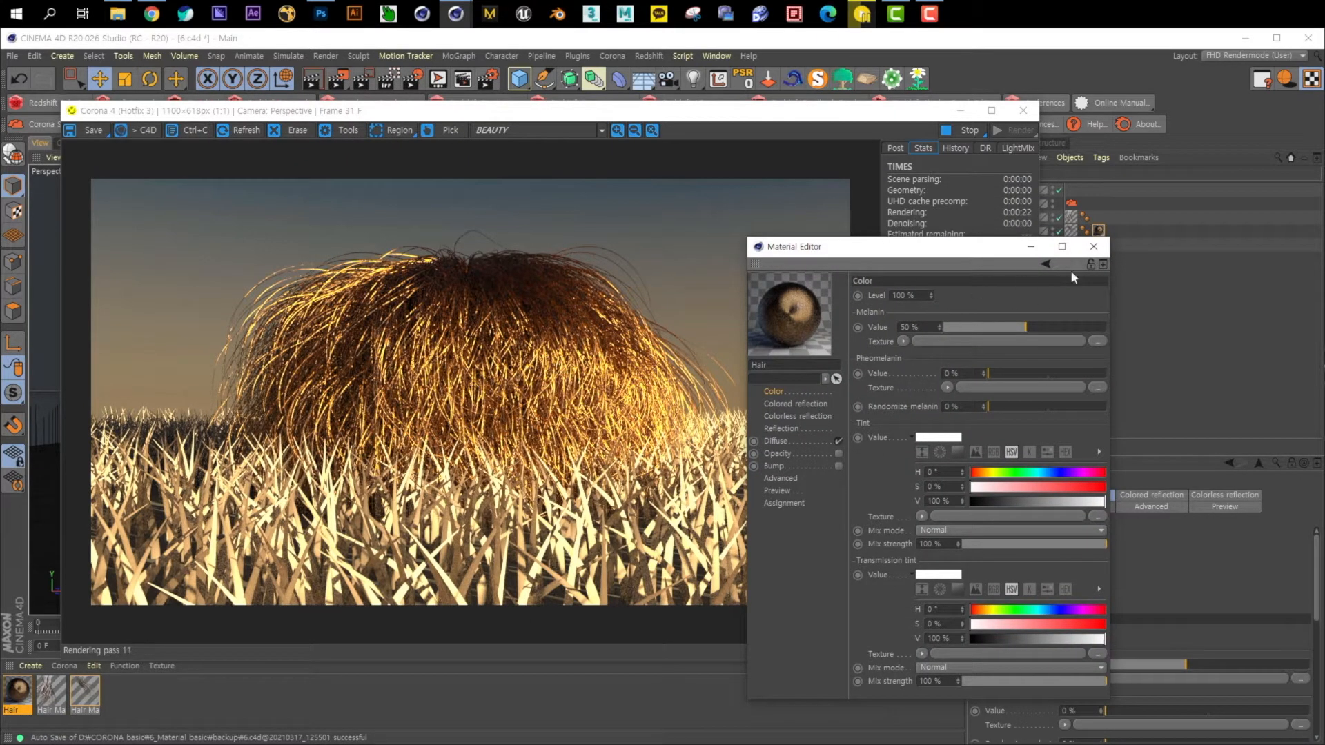
# Load the Corona hair material into an enlarged Node material editor window with its node fully in view
pyautogui.moveTo(711, 115); pyautogui.dragTo(708, 151)
pyautogui.click(652, 124)
pyautogui.moveTo(39, 705); pyautogui.dragTo(541, 248)
pyautogui.moveTo(937, 442); pyautogui.dragTo(1146, 664)
pyautogui.moveTo(497, 334); pyautogui.dragTo(758, 258)
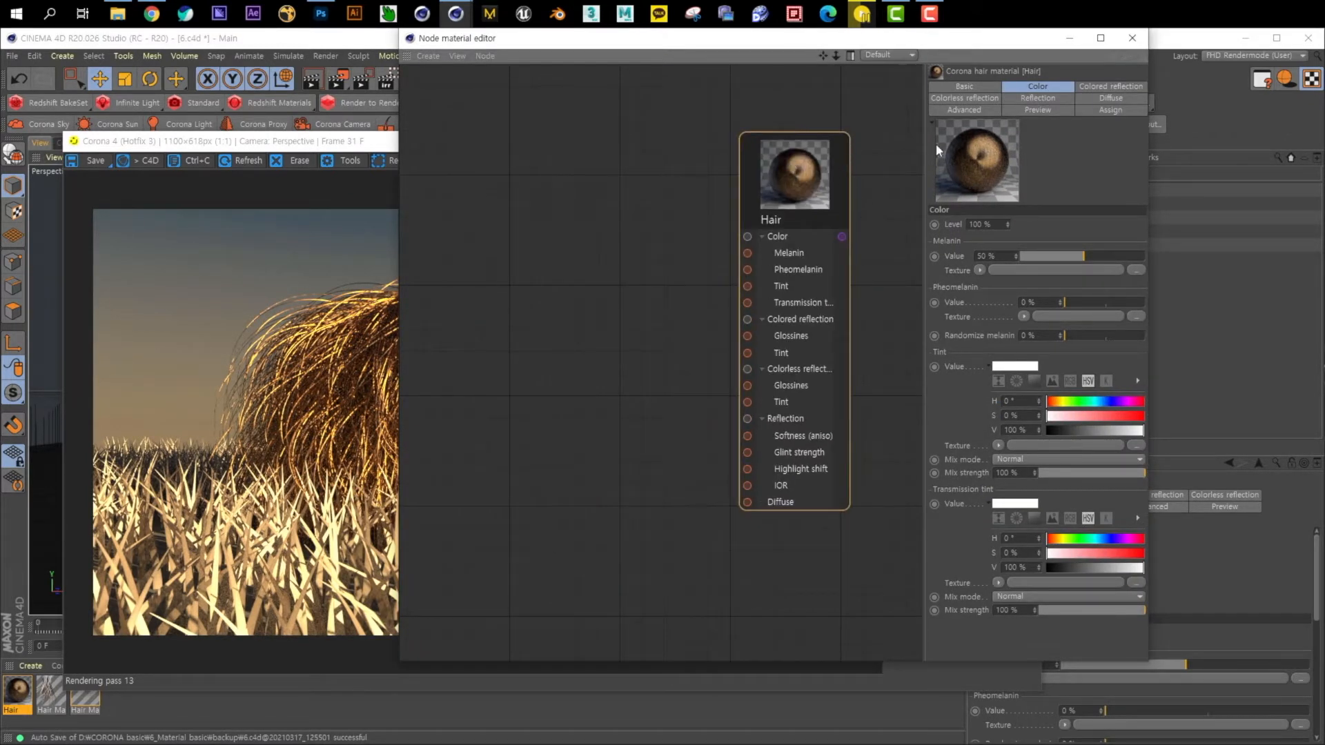
# Set the Corona hair material's Color Level to 10%
pyautogui.doubleClick(980, 225)
pyautogui.write('10')
pyautogui.press('Return')
# Define a render region in the Corona frame buffer over the middle of the hair on the sphere
pyautogui.moveTo(894, 40); pyautogui.dragTo(1042, 42)
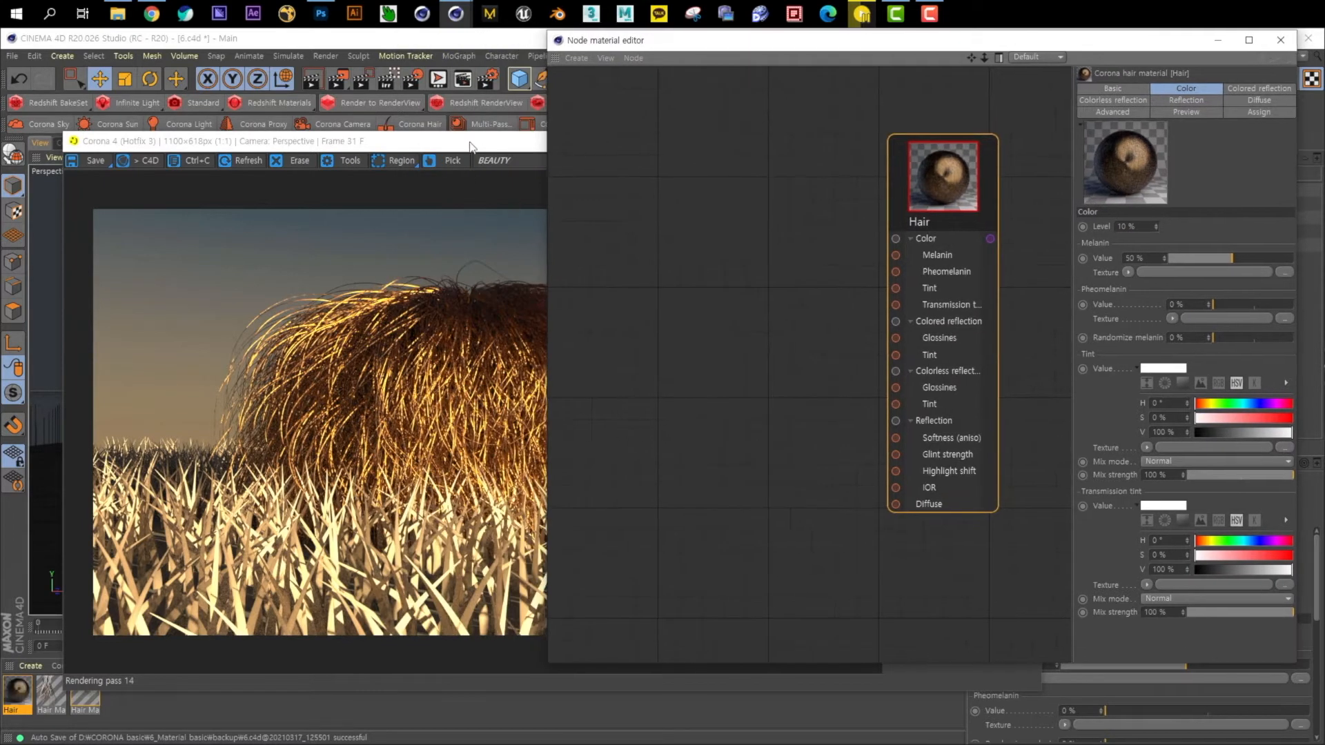
pyautogui.moveTo(472, 144); pyautogui.dragTo(421, 127)
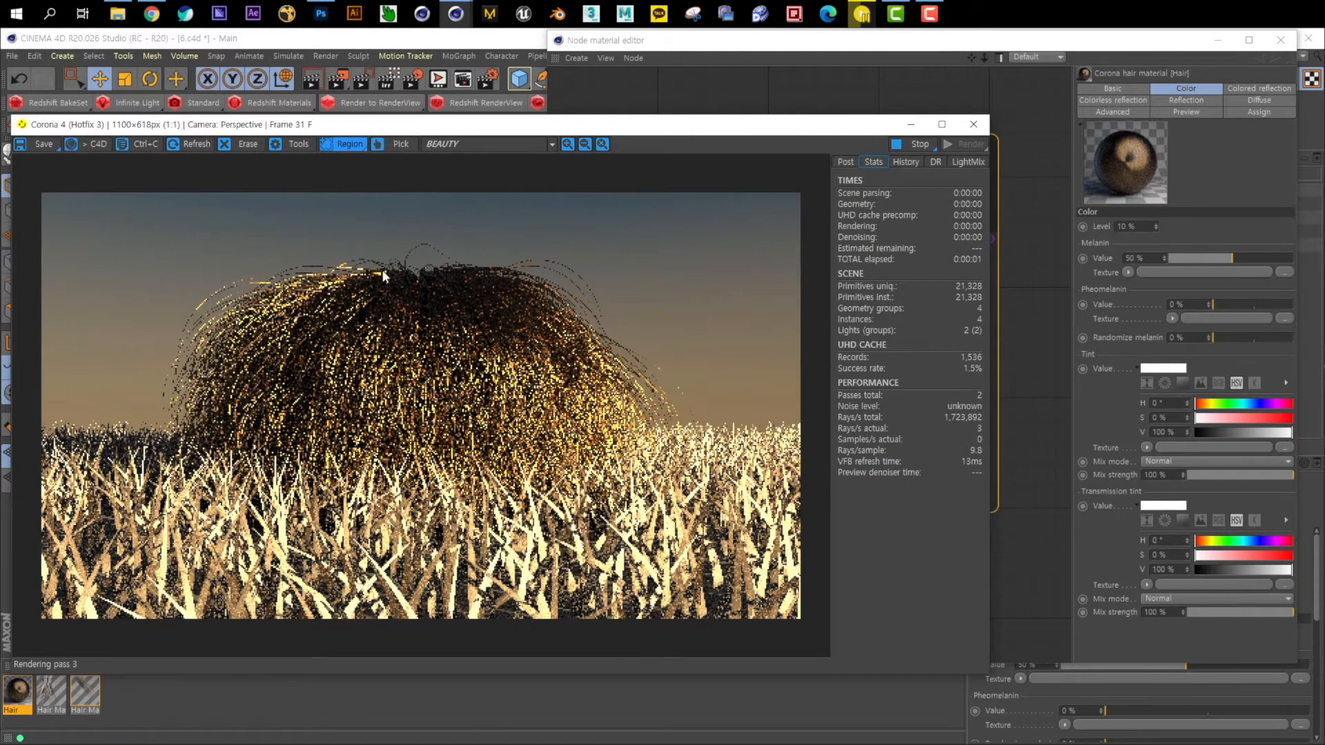
pyautogui.moveTo(333, 230); pyautogui.dragTo(499, 471)
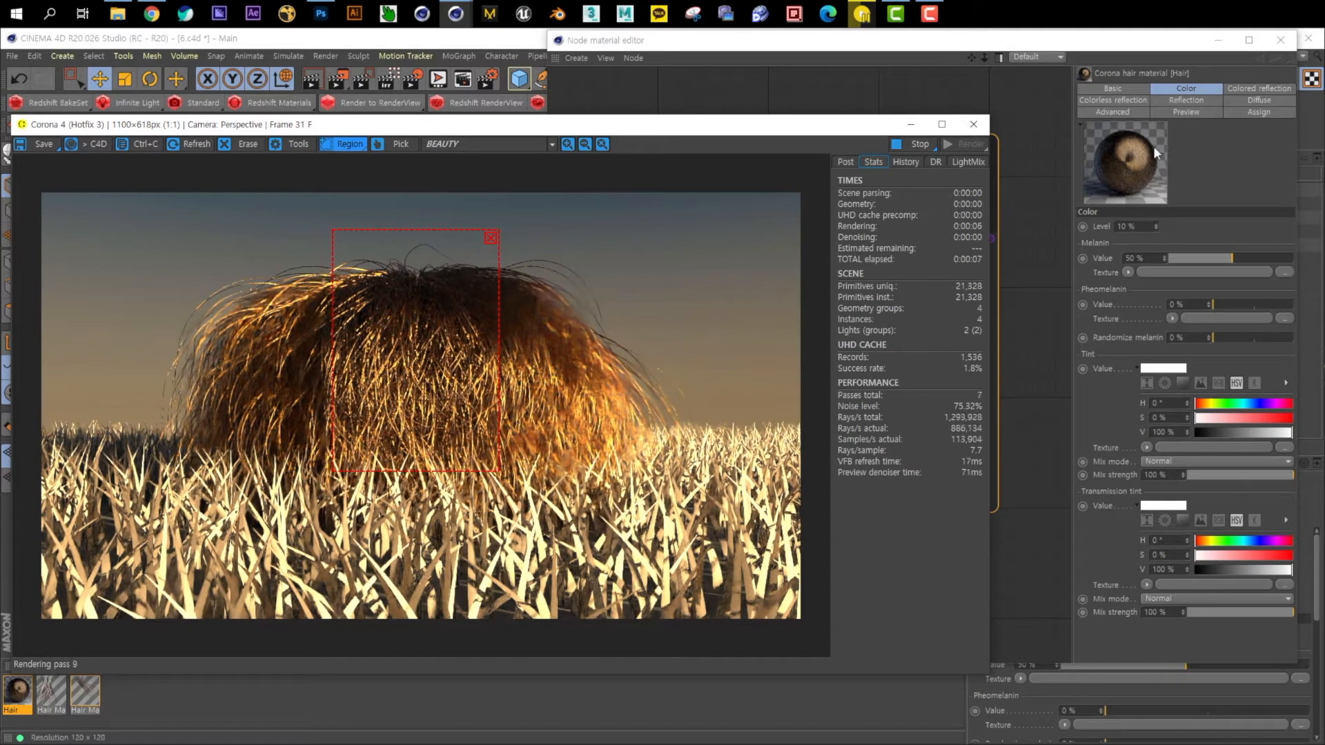
# Test the Corona hair material's Color Level at 0% and return it to 100%
pyautogui.doubleClick(1128, 226)
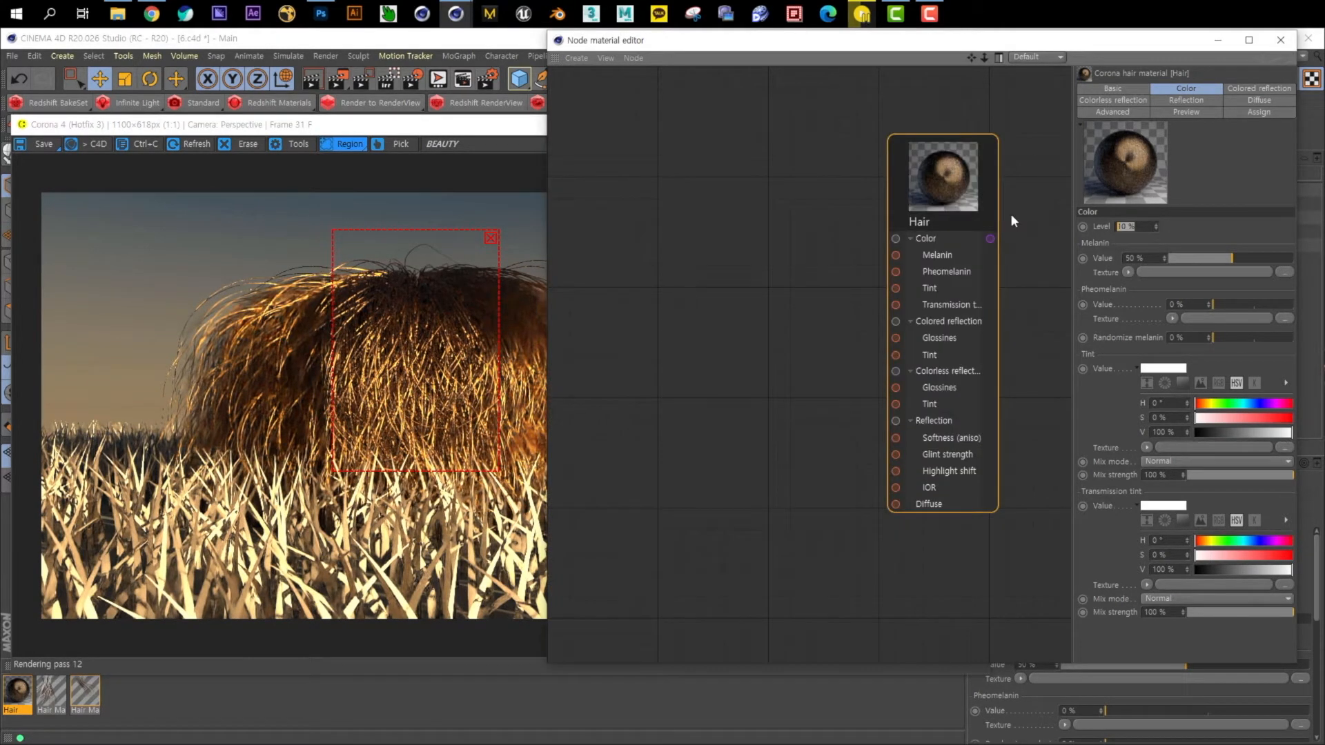
pyautogui.write('0')
pyautogui.press('Return')
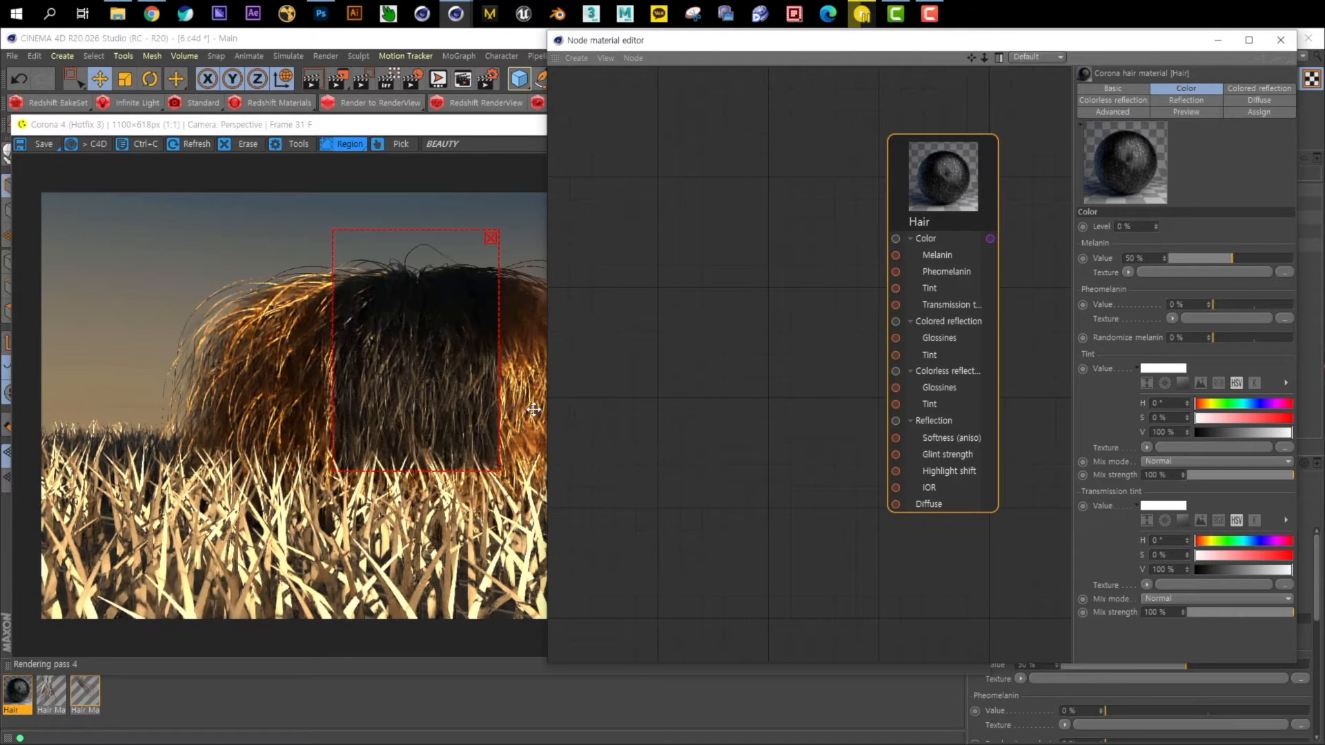
pyautogui.moveTo(1136, 227); pyautogui.dragTo(1079, 228)
pyautogui.write('100')
pyautogui.press('Return')
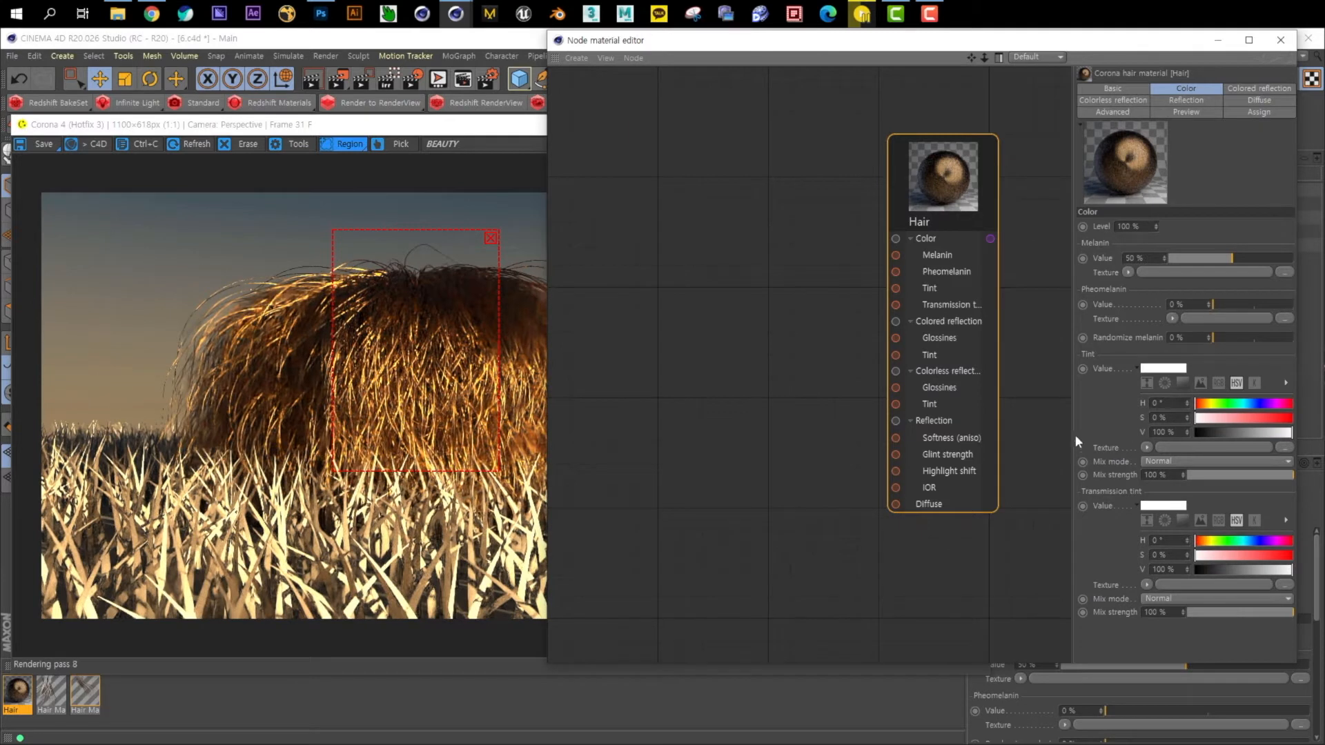
# Test the hair material's Melanin value at 0% and 100%, and return it to 50%
pyautogui.moveTo(1072, 606); pyautogui.dragTo(1013, 607)
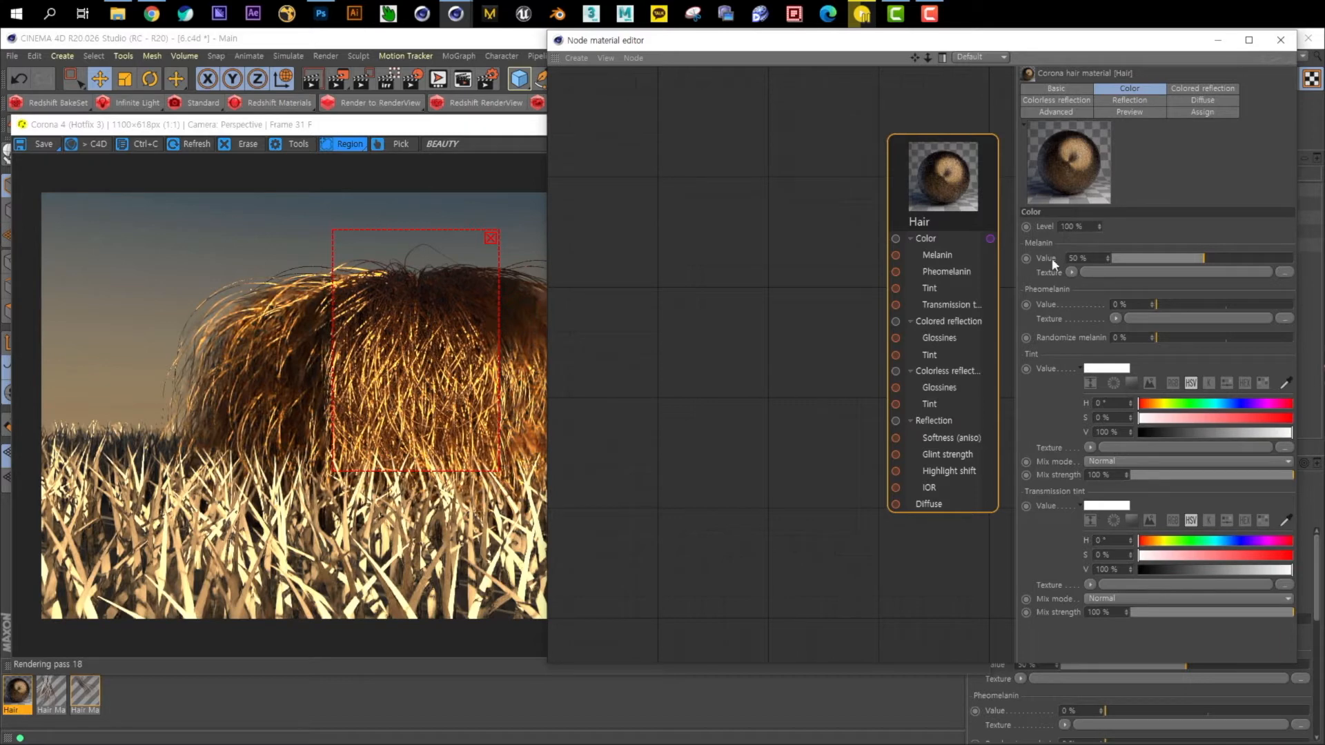
pyautogui.moveTo(1141, 262); pyautogui.dragTo(1065, 259)
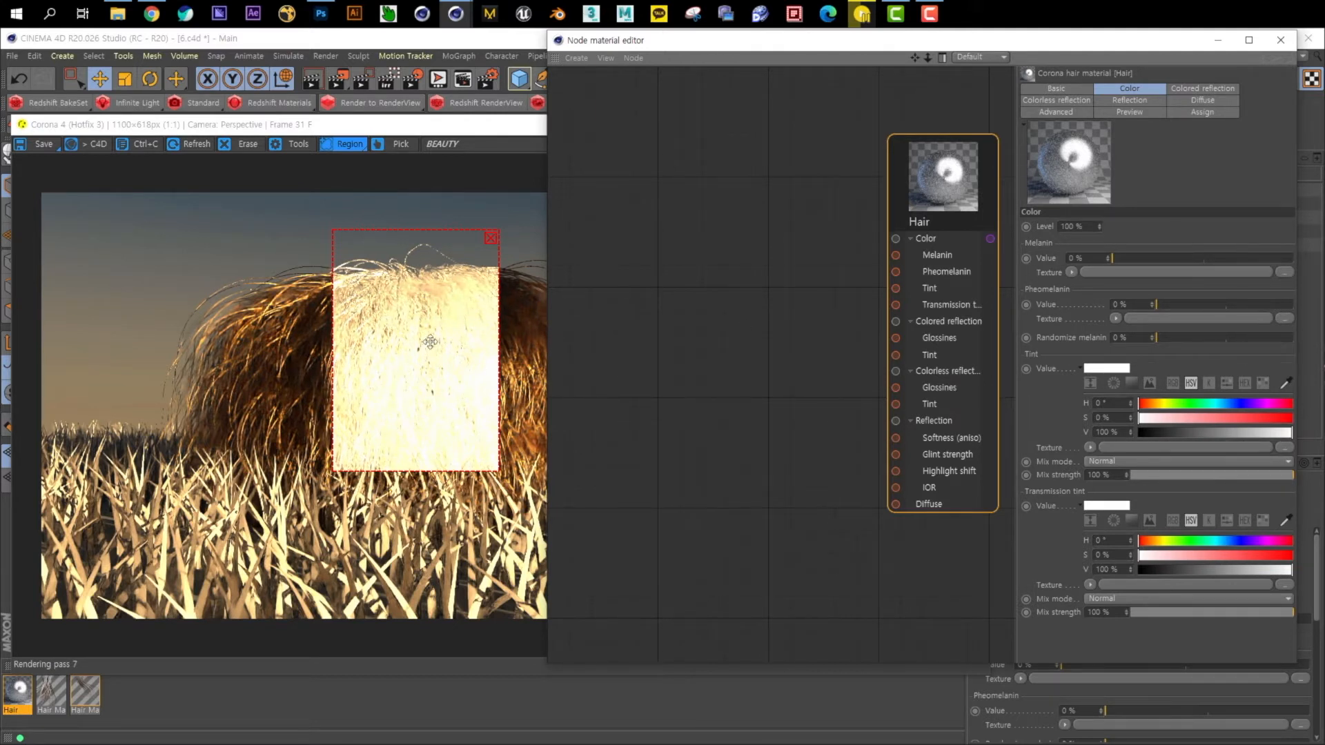
pyautogui.moveTo(1113, 258); pyautogui.dragTo(1294, 258)
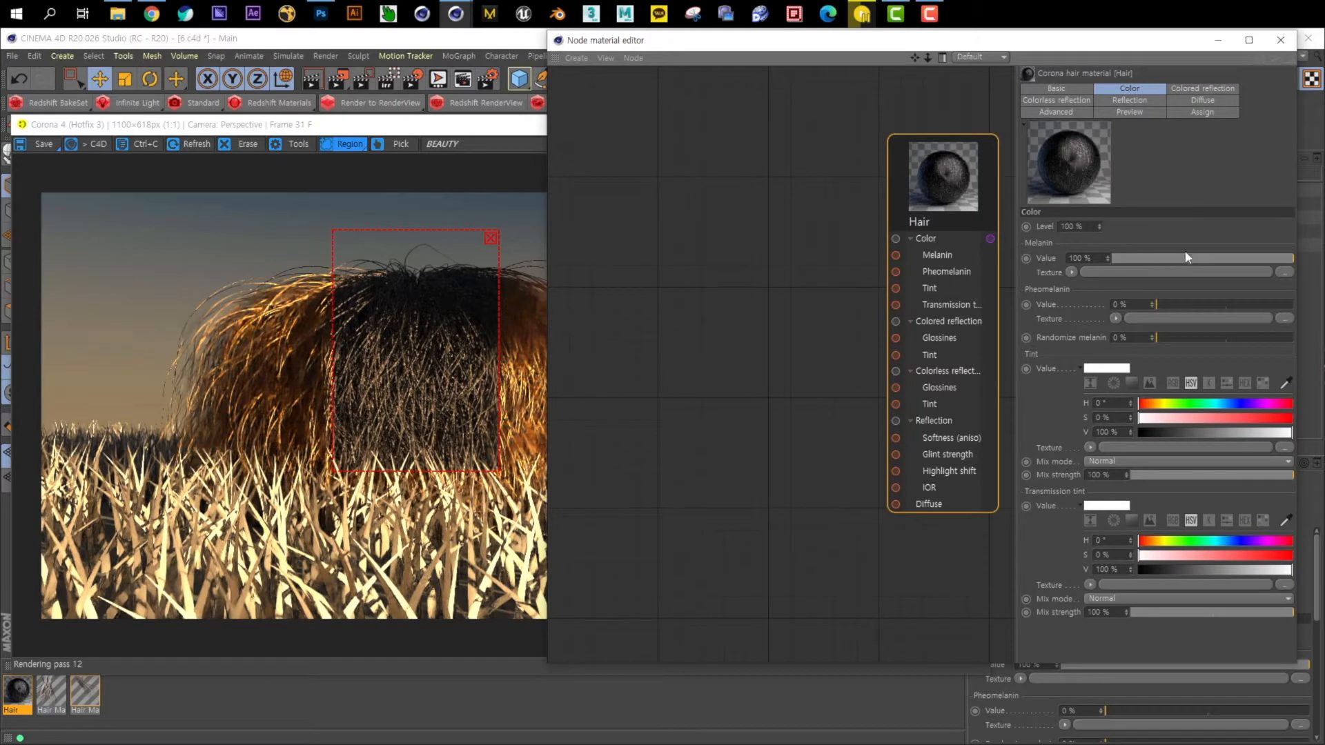
pyautogui.click(1202, 258)
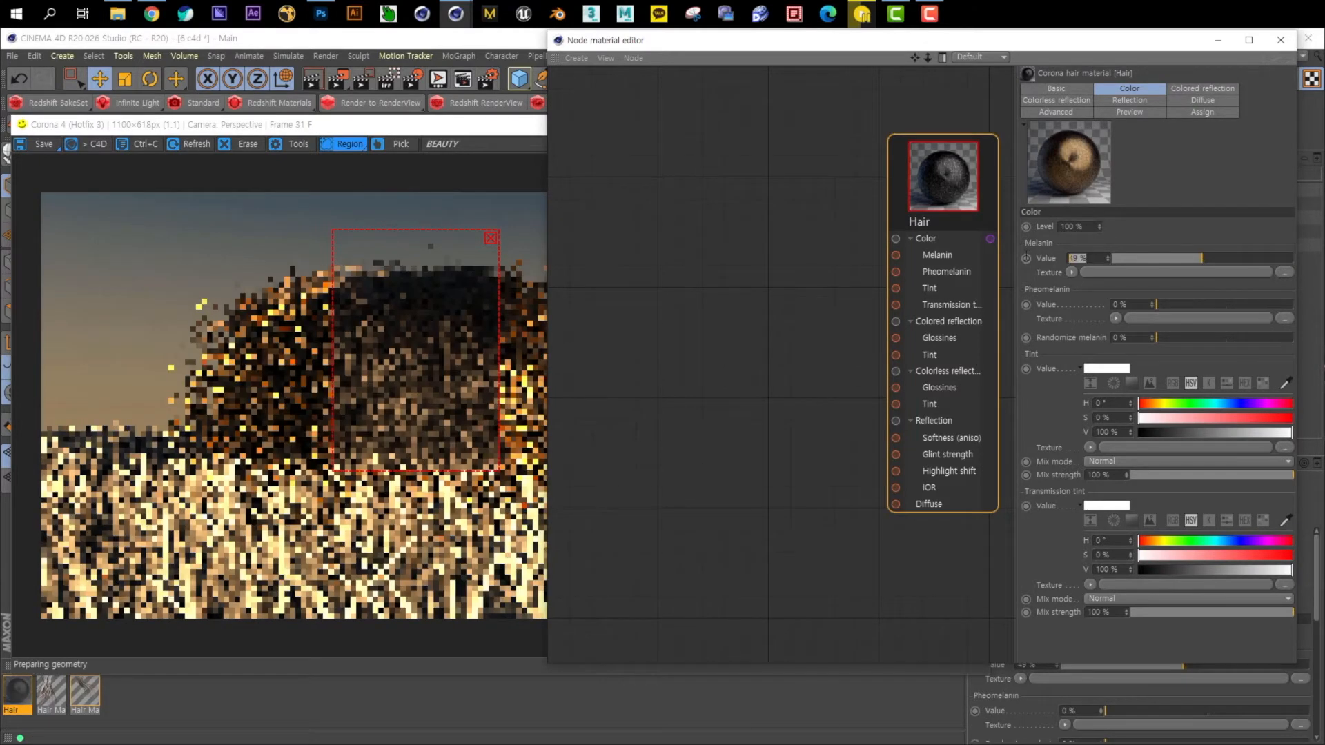
pyautogui.write('50')
pyautogui.press('Return')
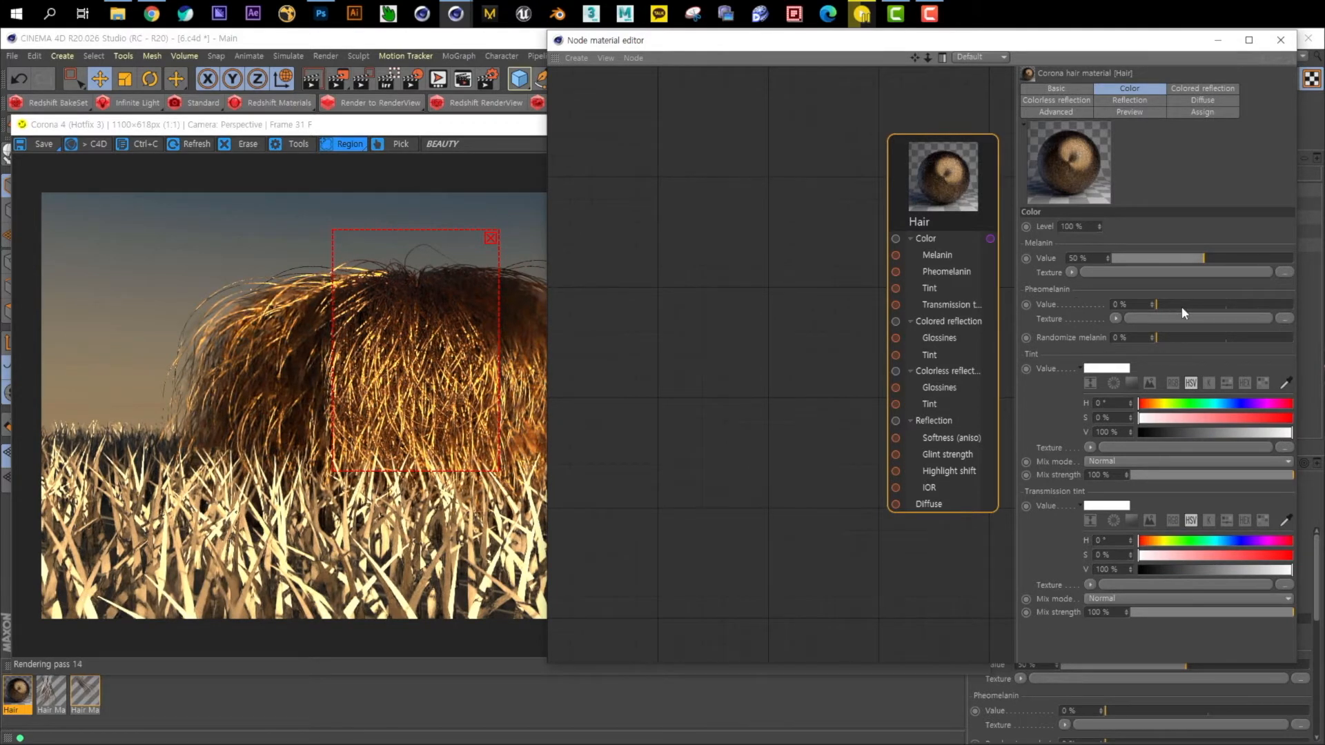
# Test the Pheomelanin value at 100% before resetting it to 0%, and set Randomize melanin to 57%
pyautogui.moveTo(1187, 306); pyautogui.dragTo(1311, 307)
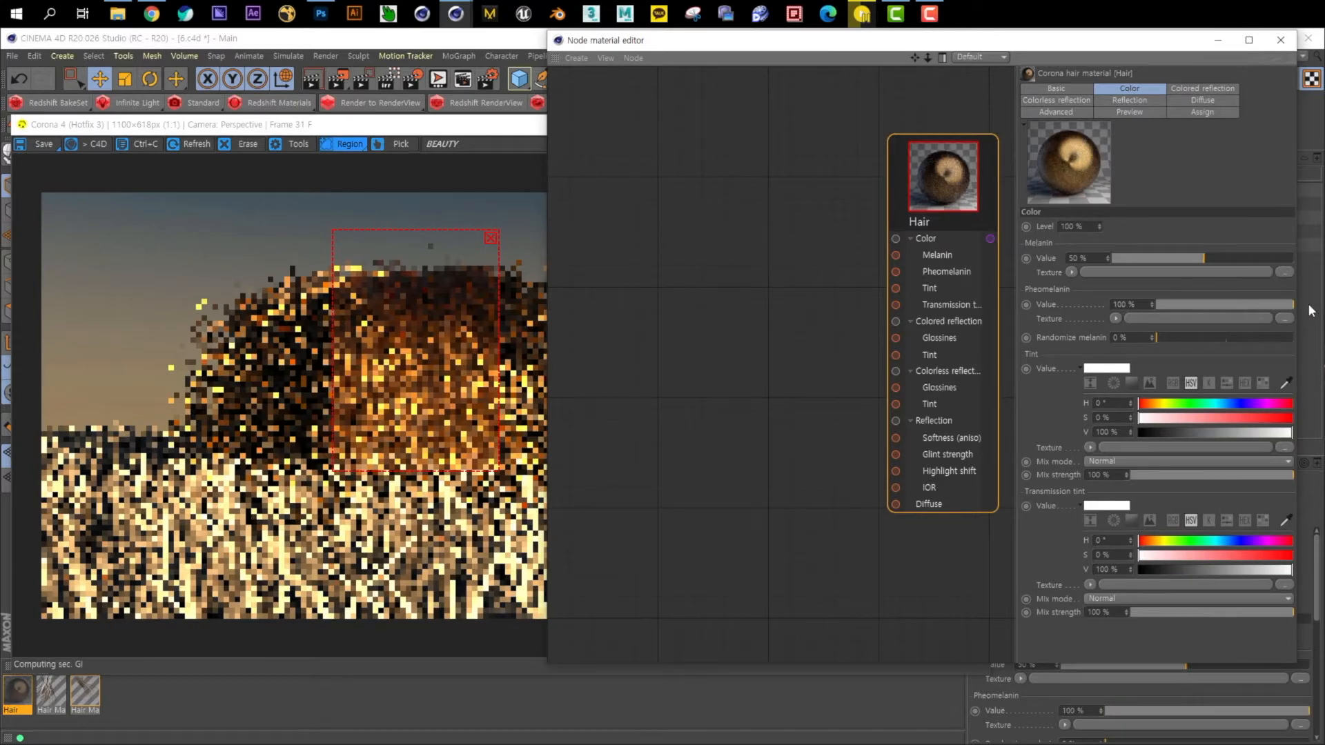
pyautogui.moveTo(1170, 305); pyautogui.dragTo(1124, 303)
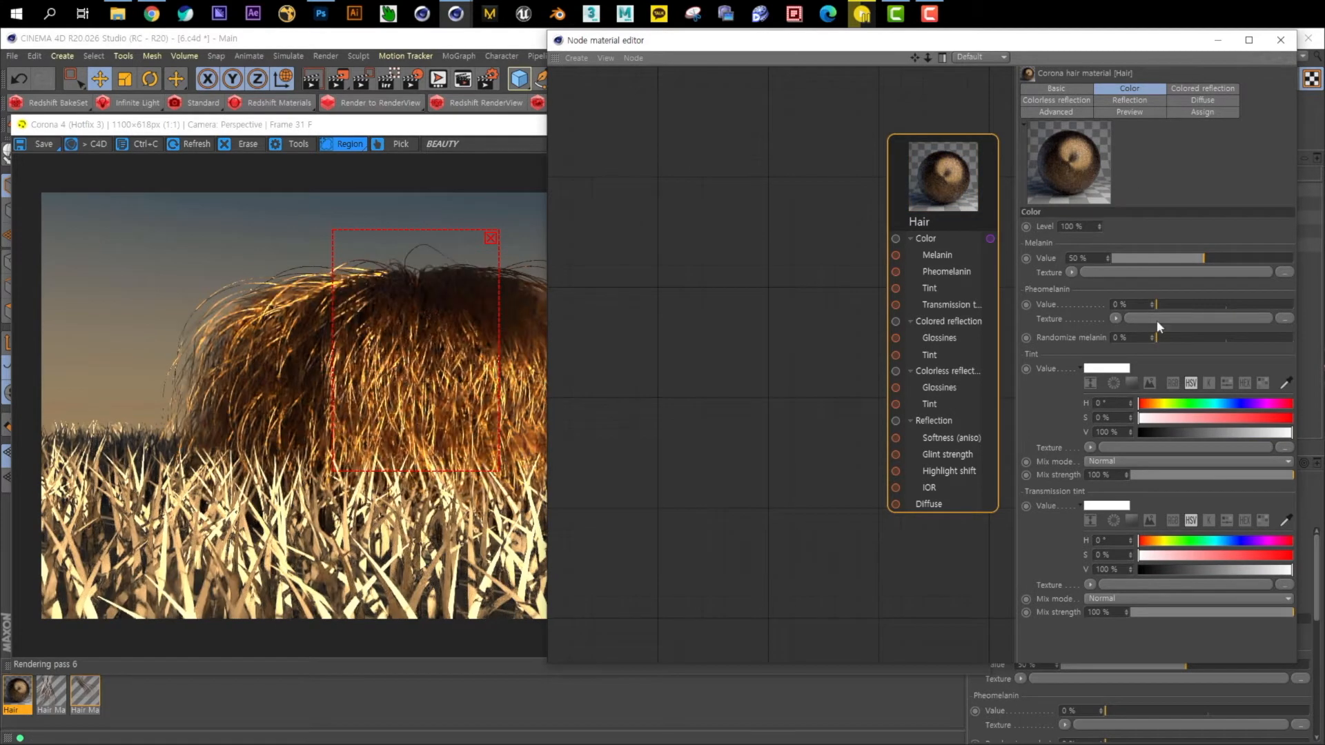
pyautogui.moveTo(1183, 338); pyautogui.dragTo(1236, 336)
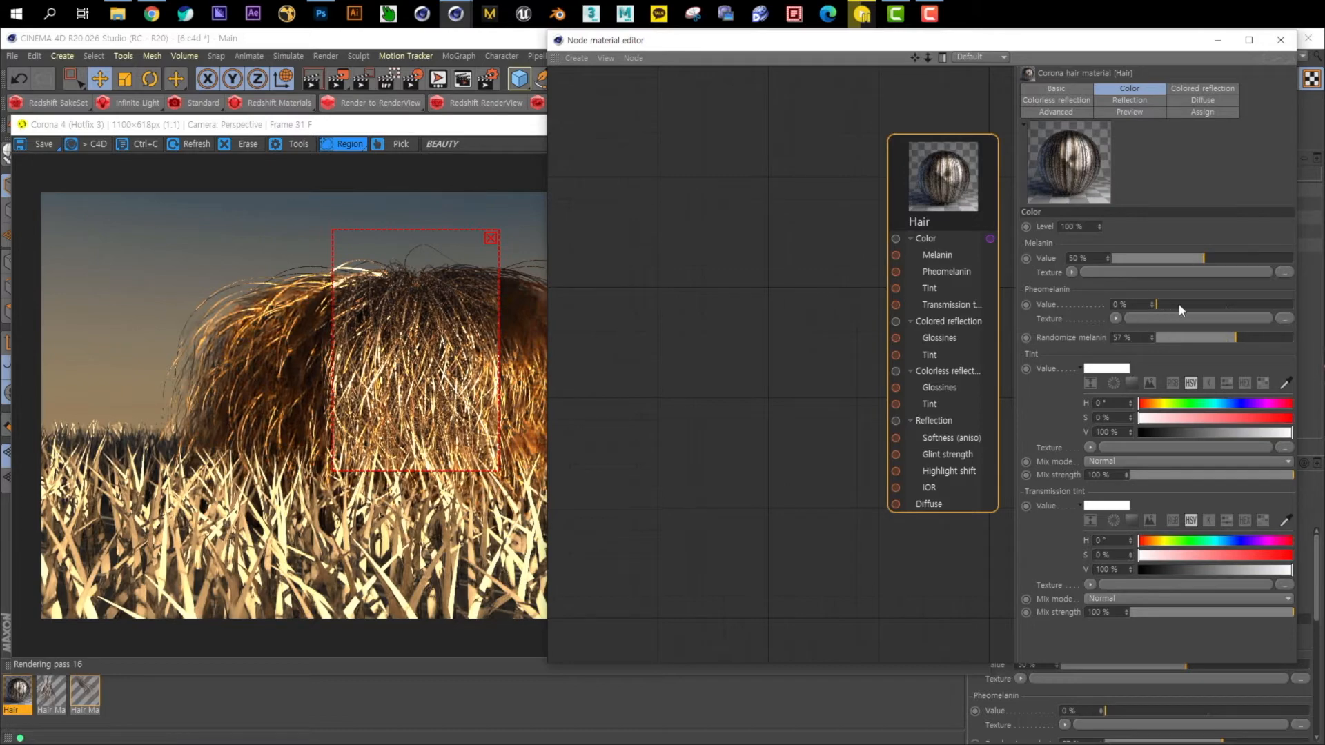
# Set the hair material's Pheomelanin to 30% and change its Tint to red with 98% saturation
pyautogui.moveTo(1178, 305); pyautogui.dragTo(1198, 304)
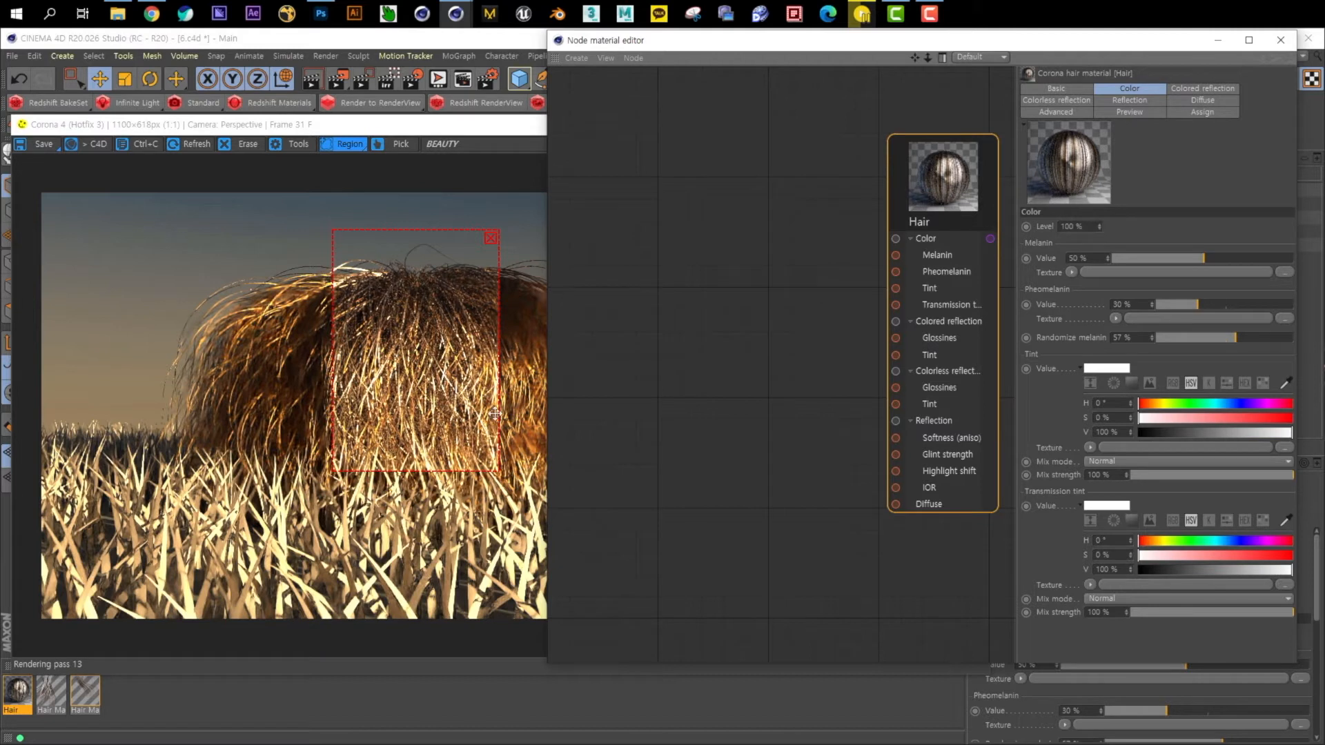
pyautogui.click(1107, 368)
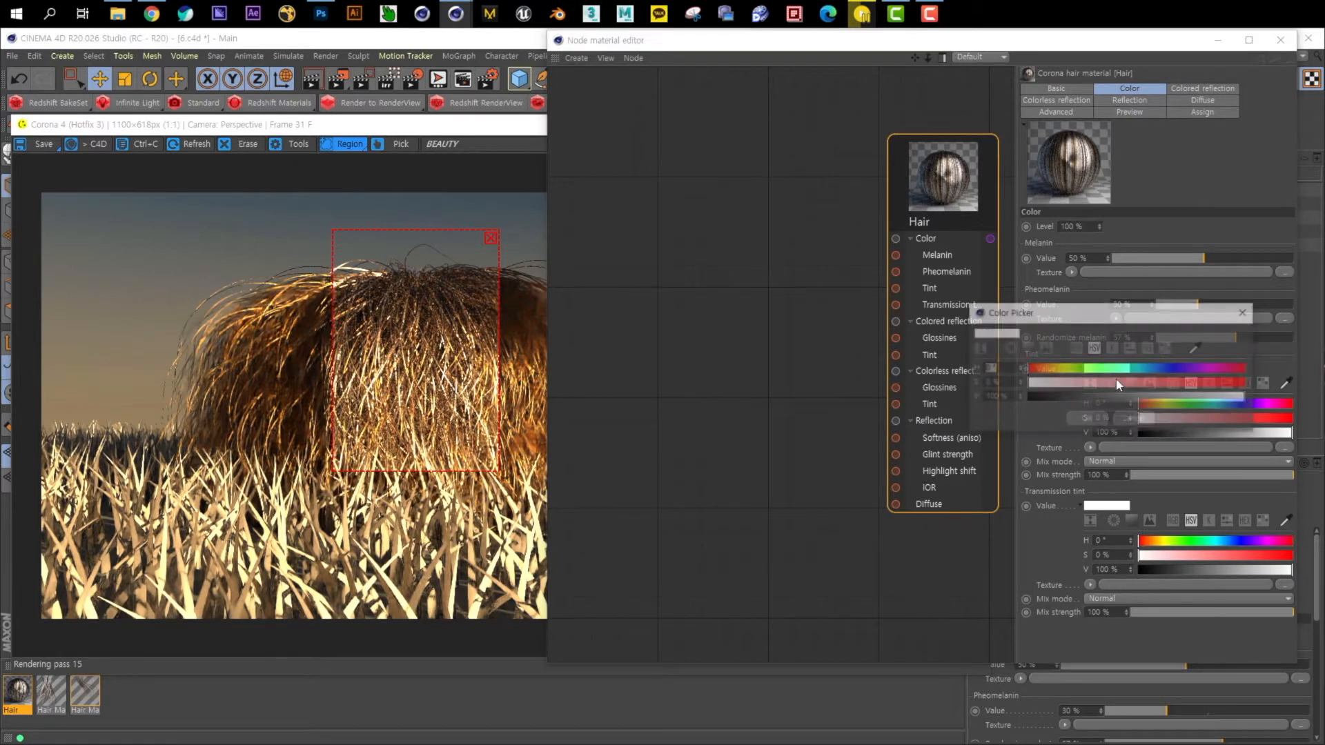
pyautogui.moveTo(1115, 382); pyautogui.dragTo(1244, 383)
pyautogui.click(1093, 417)
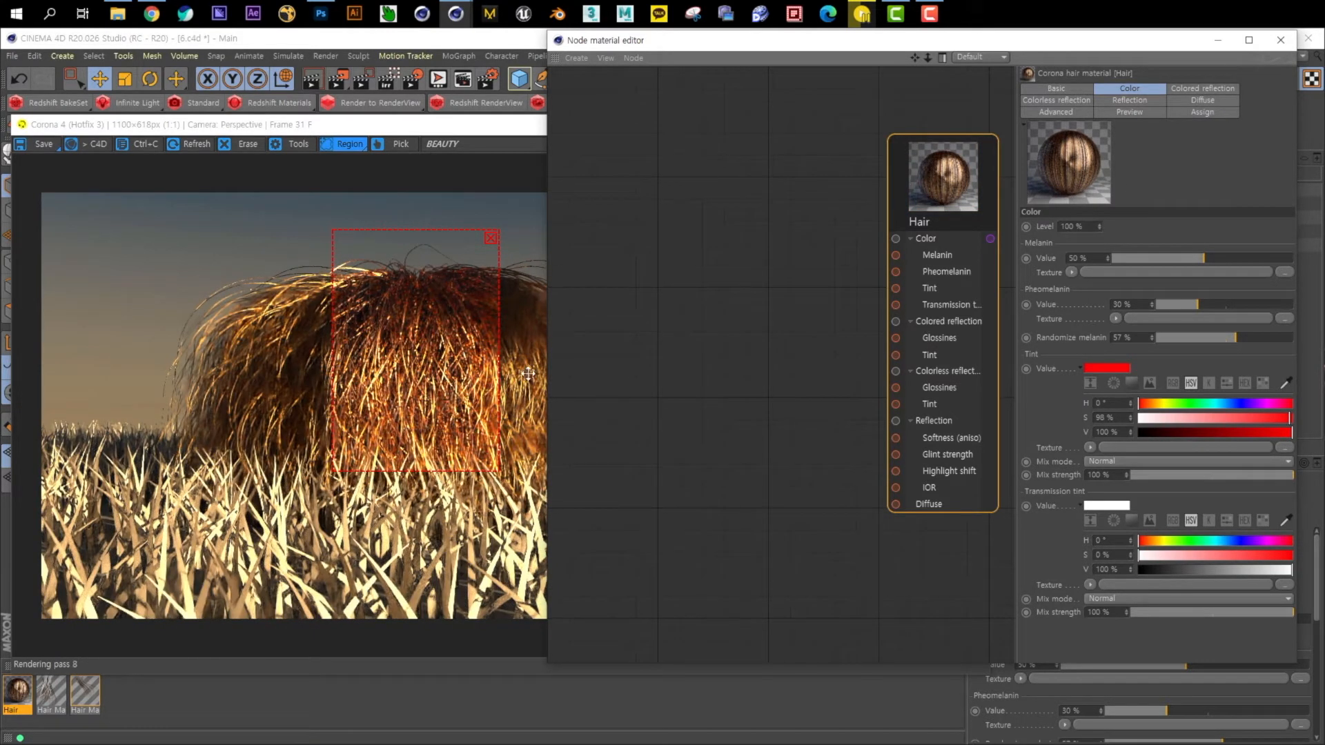
# Change the Tint to green with a 126° hue, then test Melanin at 81% and 28%
pyautogui.click(1117, 367)
pyautogui.click(1111, 366)
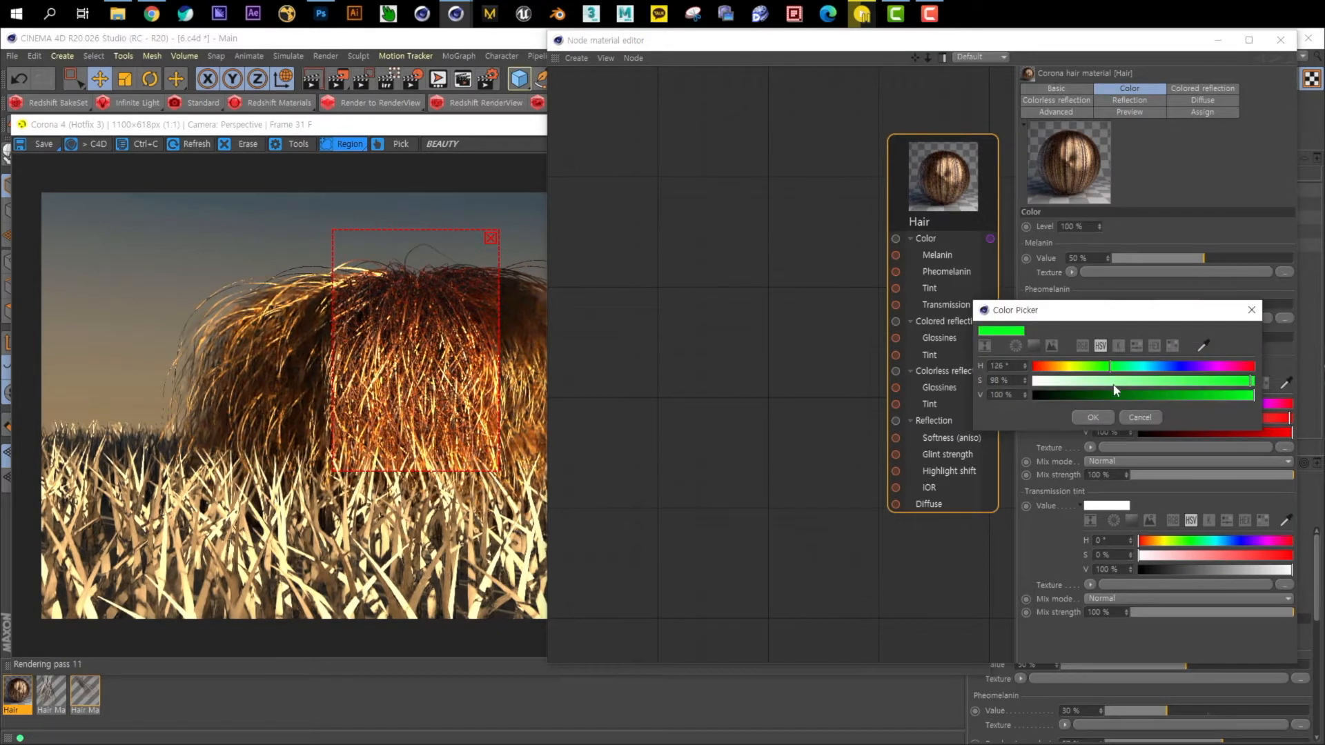
pyautogui.click(1105, 417)
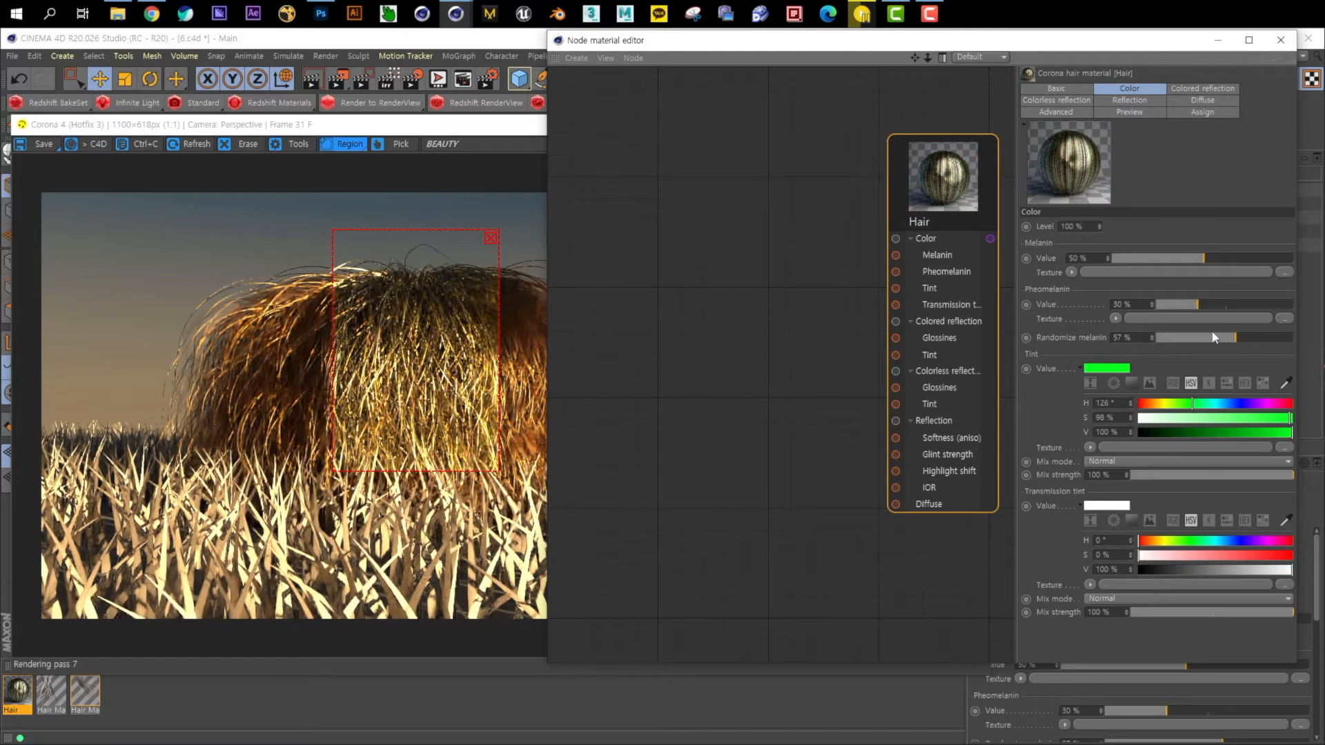
pyautogui.moveTo(1204, 257); pyautogui.dragTo(1260, 257)
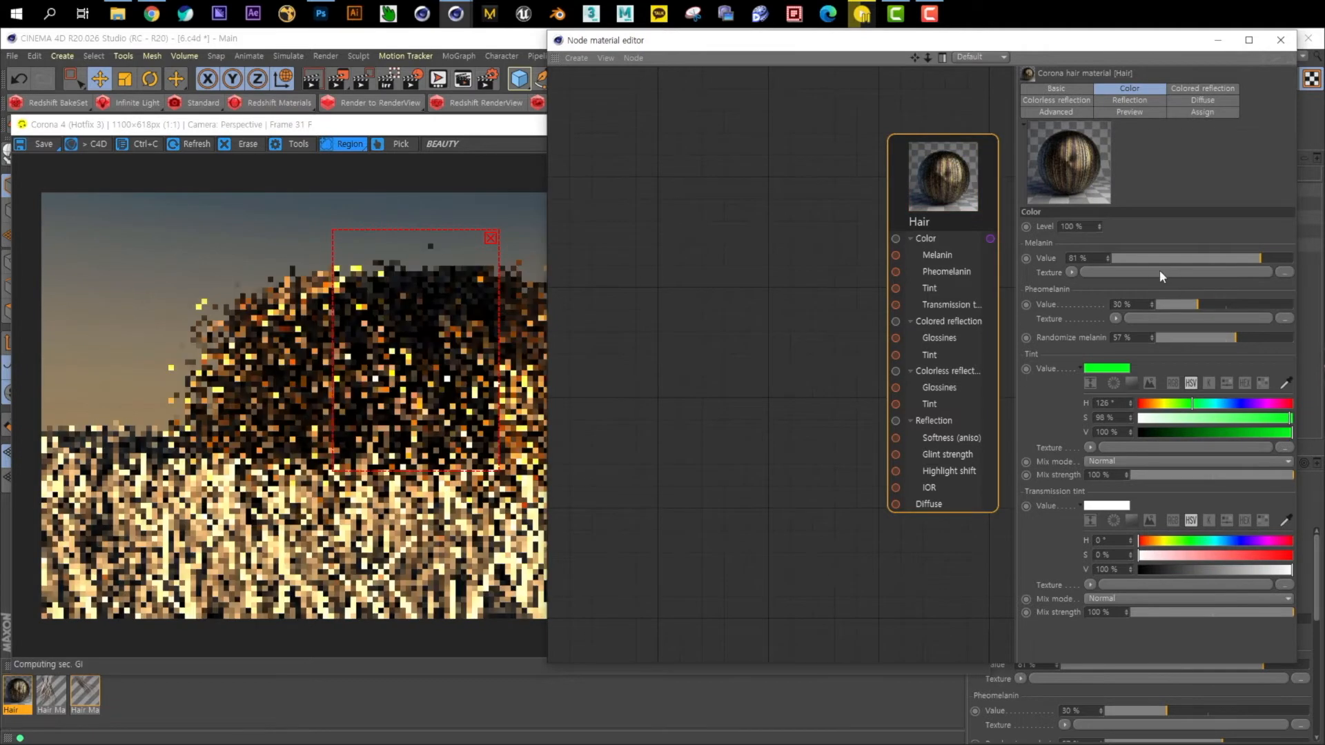
pyautogui.click(1162, 257)
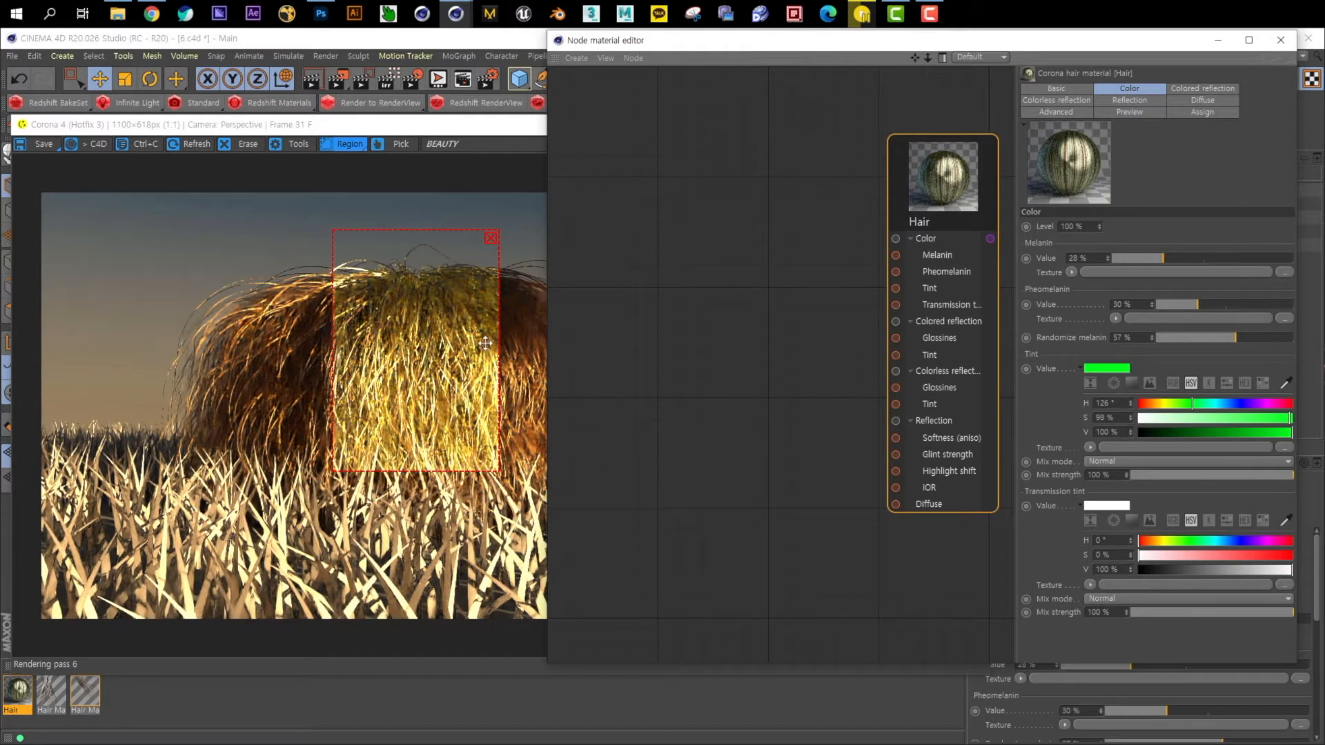
# Set the Transmission tint to blue with a 220° hue and 100% saturation
pyautogui.click(444, 383)
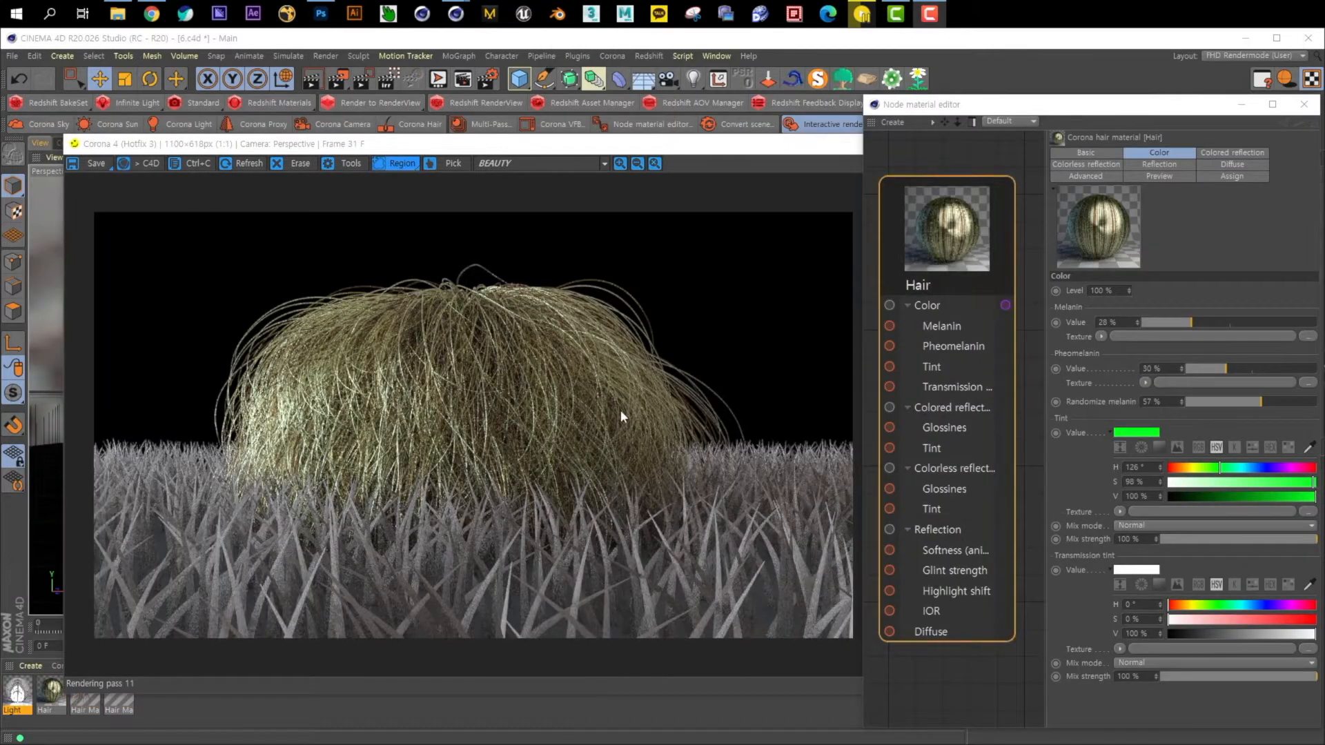
pyautogui.click(374, 243)
pyautogui.moveTo(620, 145); pyautogui.dragTo(583, 125)
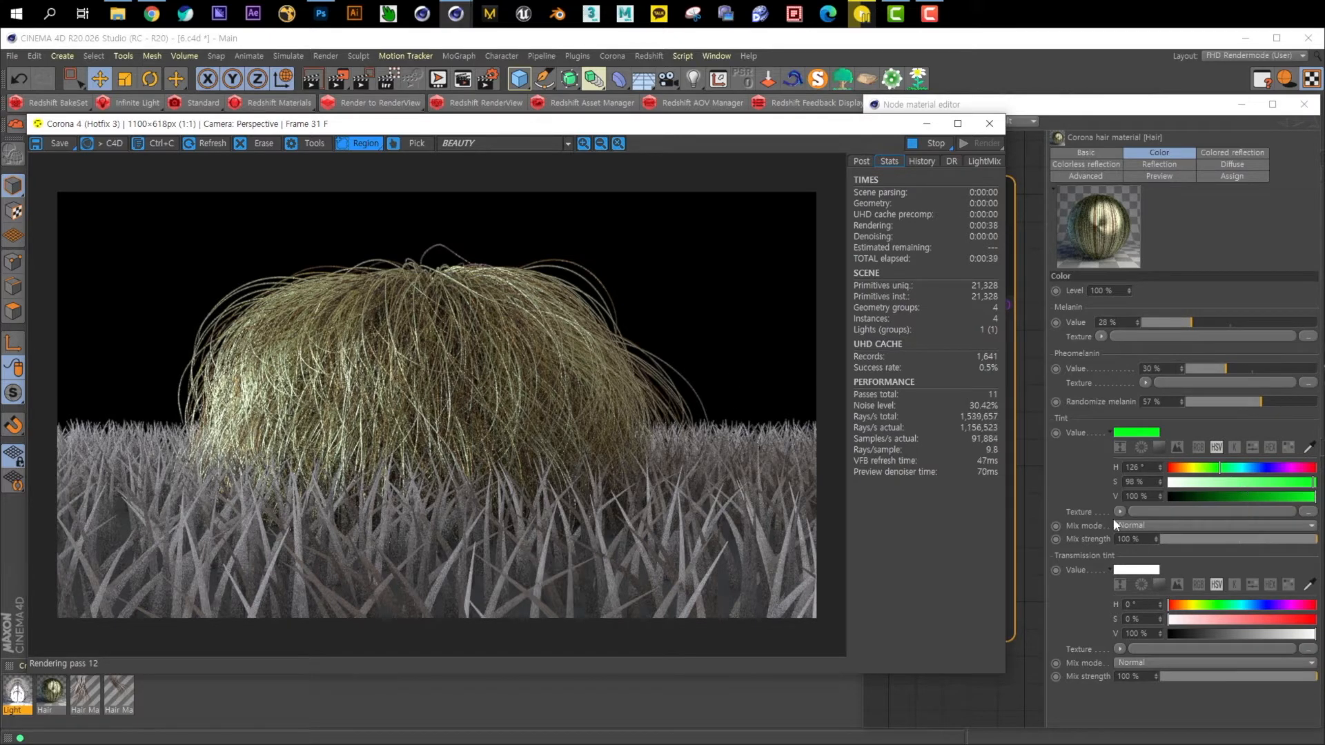
pyautogui.click(1124, 571)
pyautogui.moveTo(1122, 575); pyautogui.dragTo(1265, 584)
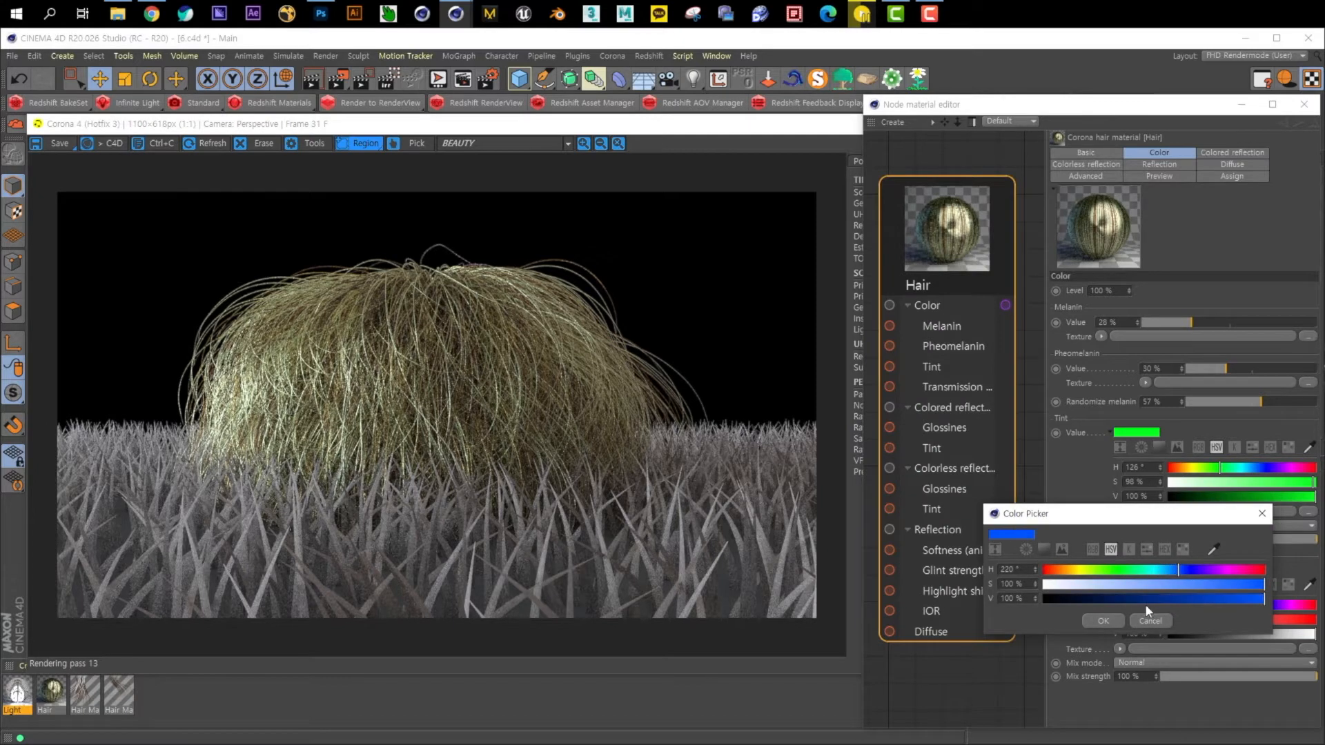
pyautogui.click(1104, 620)
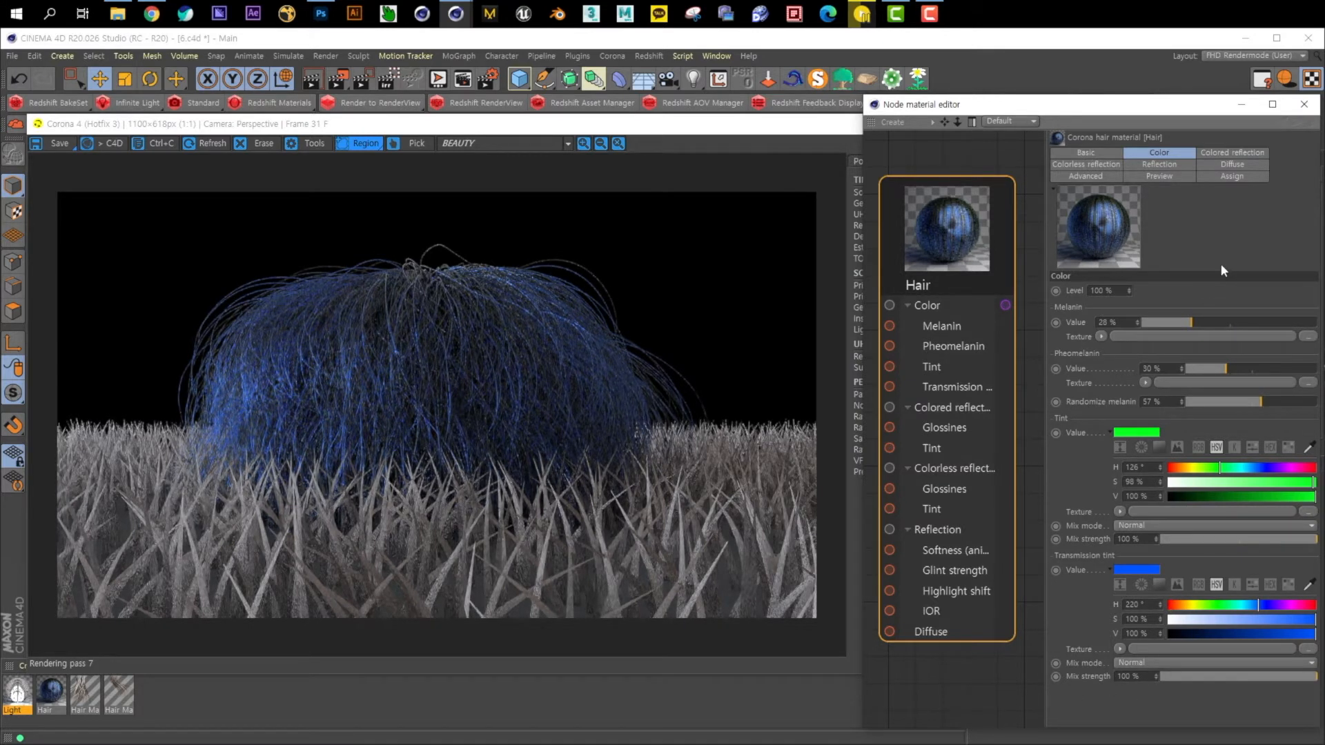
# Return the Tint to white and set the Transmission tint to orange with a 40° hue and 60% saturation
pyautogui.click(1142, 439)
pyautogui.click(1014, 448)
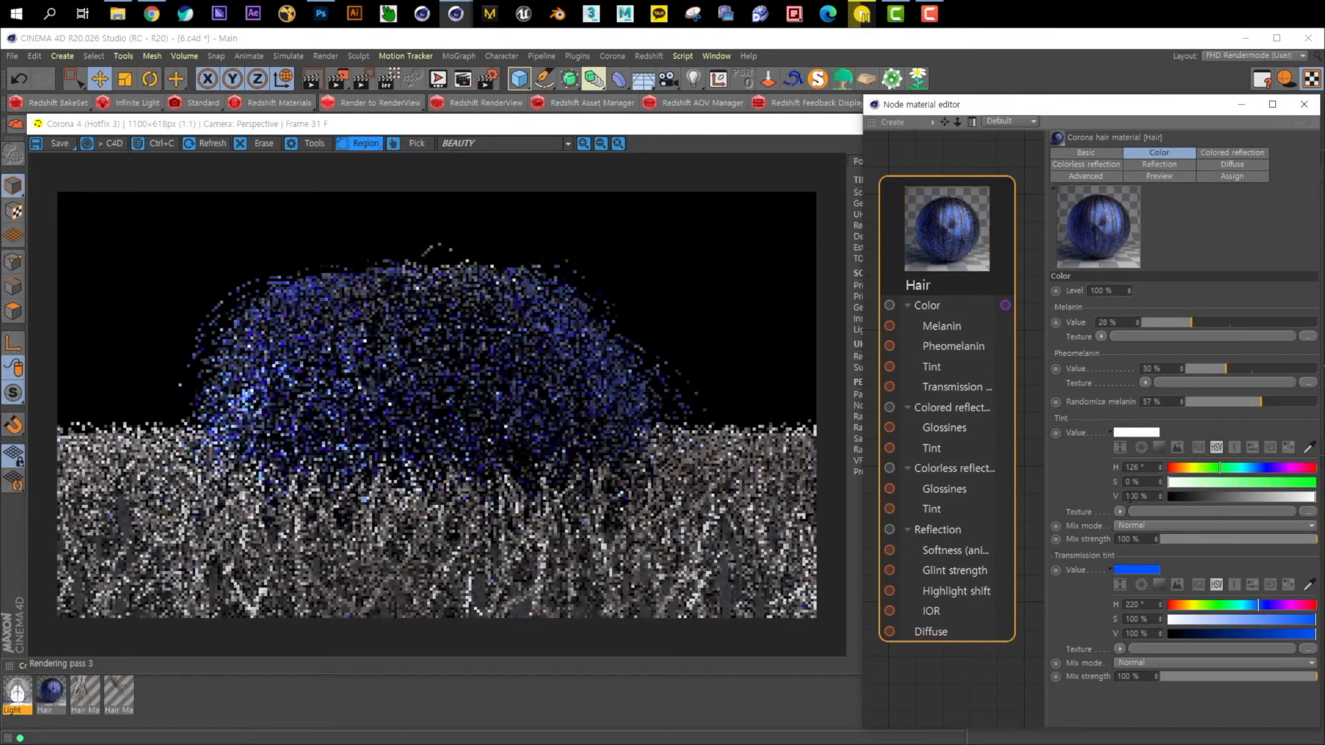
pyautogui.click(1124, 568)
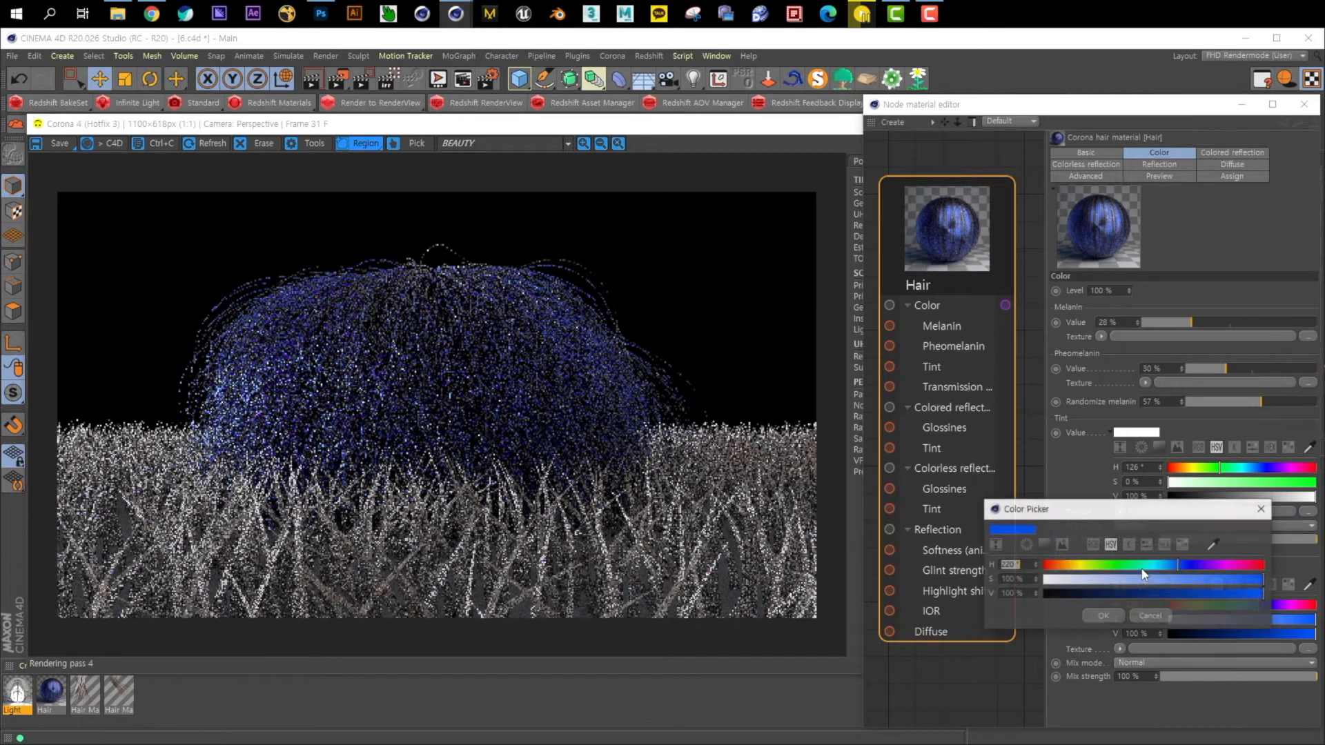
pyautogui.moveTo(1078, 567); pyautogui.dragTo(1069, 567)
pyautogui.click(1136, 581)
pyautogui.click(1178, 580)
pyautogui.click(1111, 616)
# Set the Tint to light blue with a 208° hue and 44% saturation
pyautogui.click(1132, 434)
pyautogui.moveTo(1132, 434); pyautogui.dragTo(1151, 435)
pyautogui.click(1145, 449)
pyautogui.click(1175, 432)
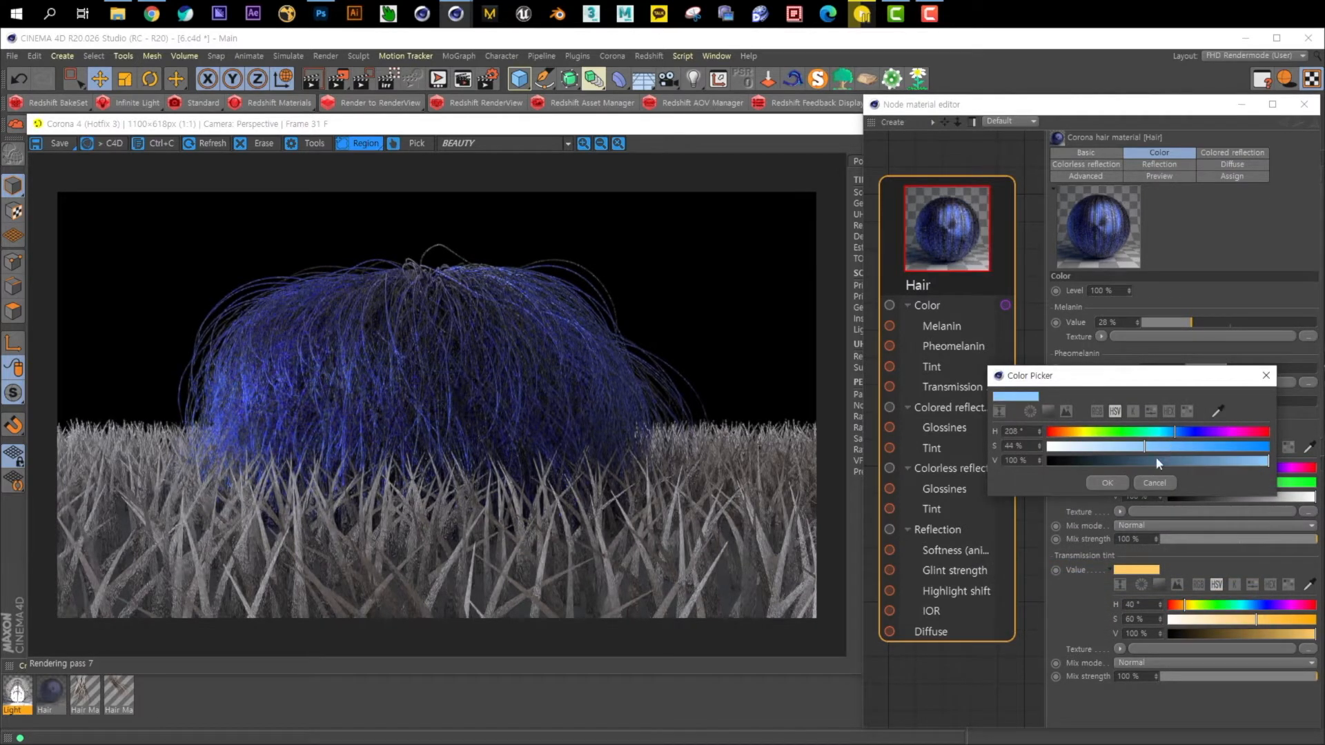
pyautogui.click(1106, 482)
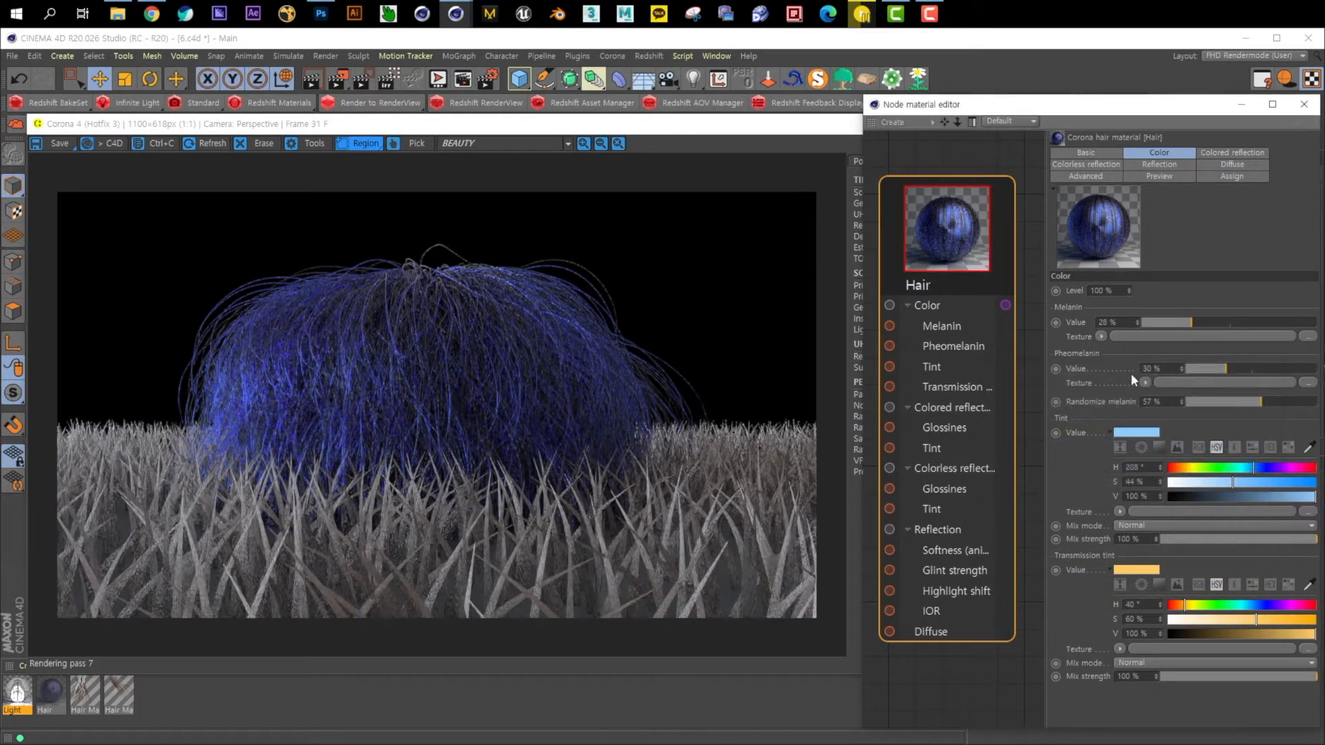
# Set the hair material's Melanin to 47% and its Pheomelanin to 20%
pyautogui.click(1232, 323)
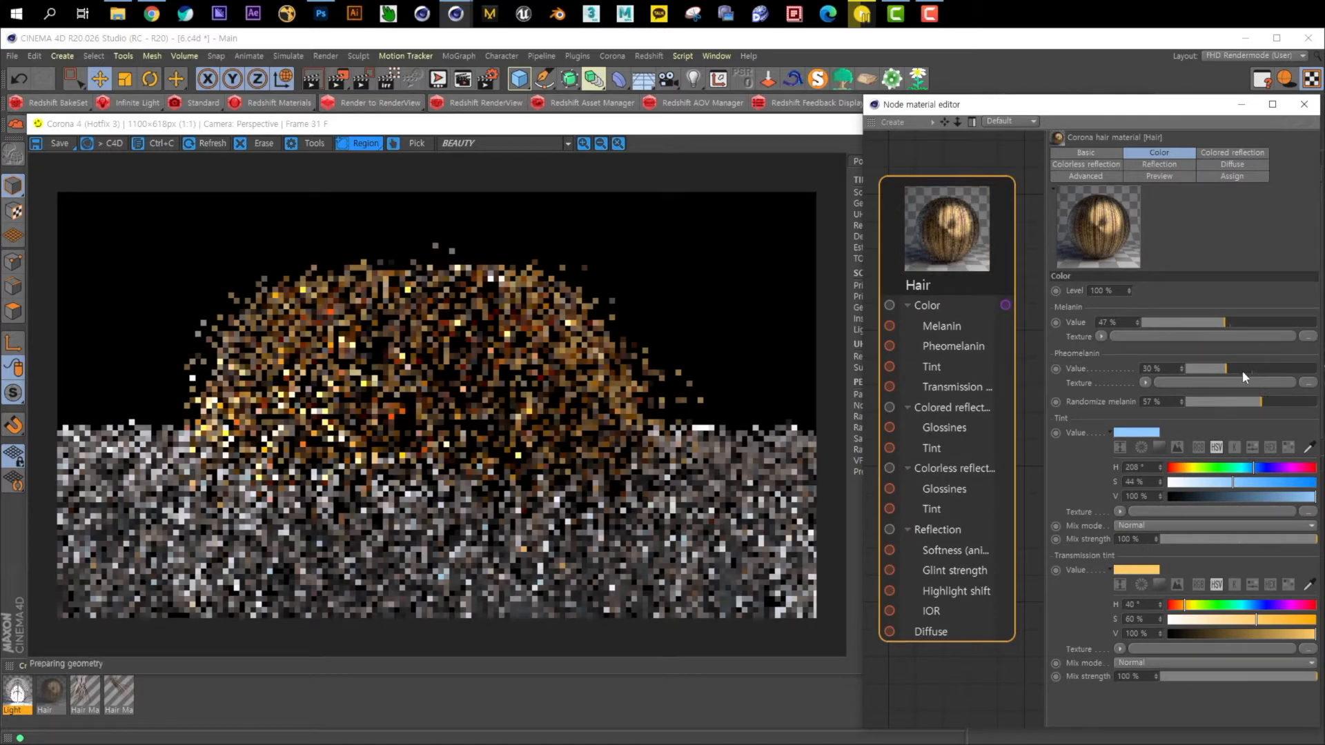
pyautogui.click(1212, 369)
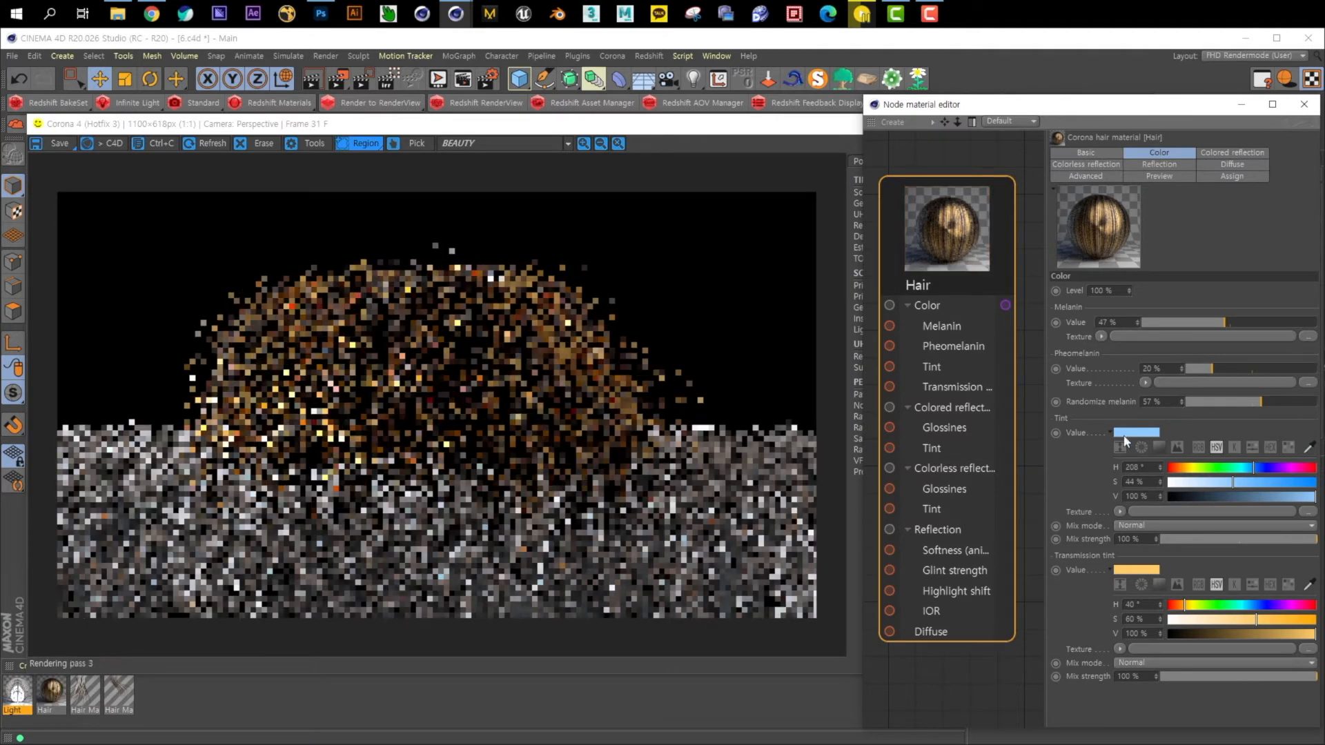
# Remove all saturation from the light blue Tint colour
pyautogui.click(1133, 434)
pyautogui.moveTo(1051, 450); pyautogui.dragTo(1033, 451)
pyautogui.click(1106, 485)
# Test the Colored reflection Glossines value at 0.88, 0.11 and 0.92
pyautogui.click(1232, 153)
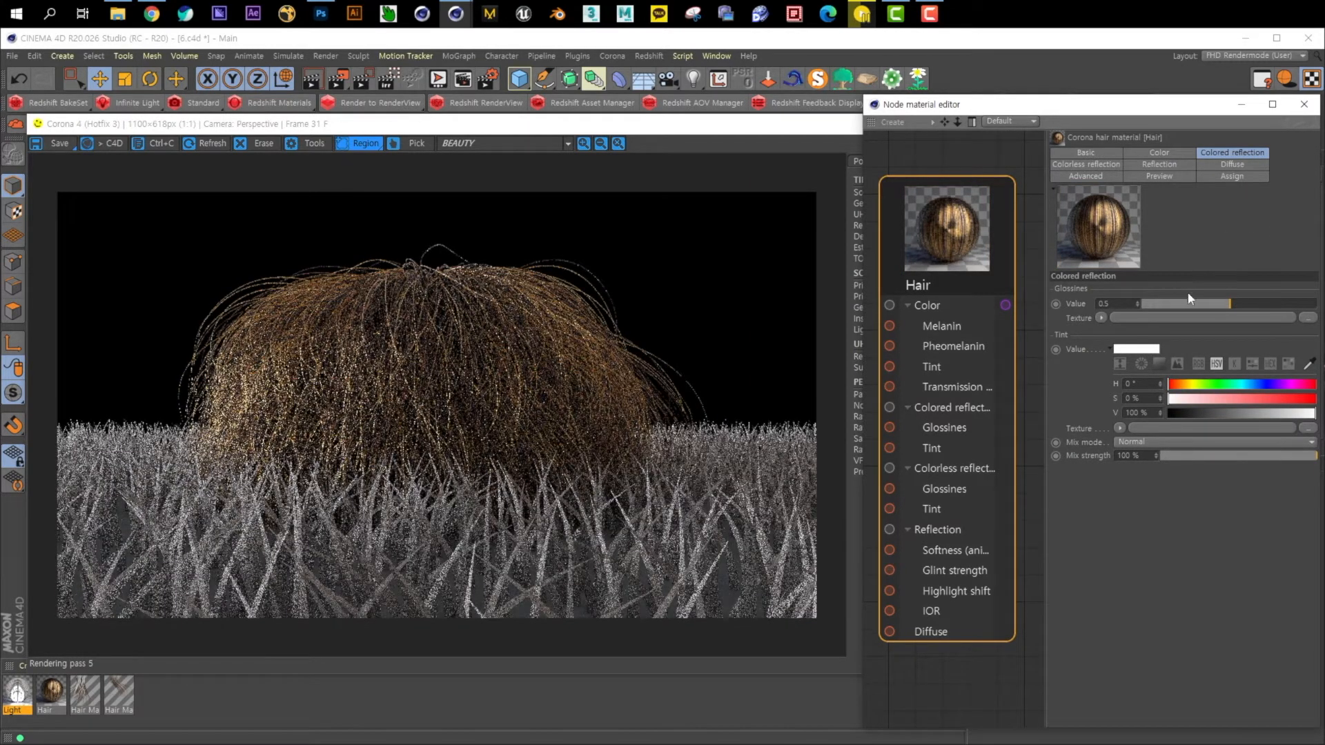
pyautogui.click(1297, 304)
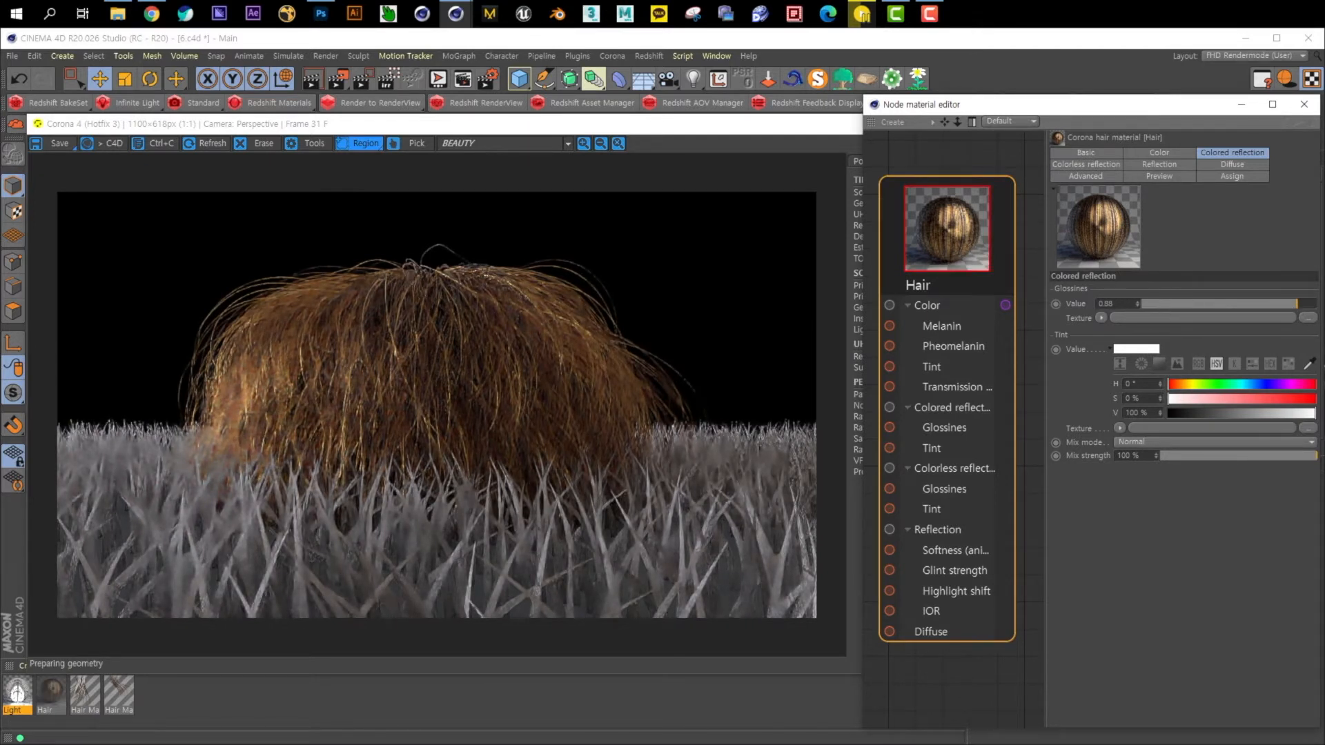
pyautogui.click(1161, 304)
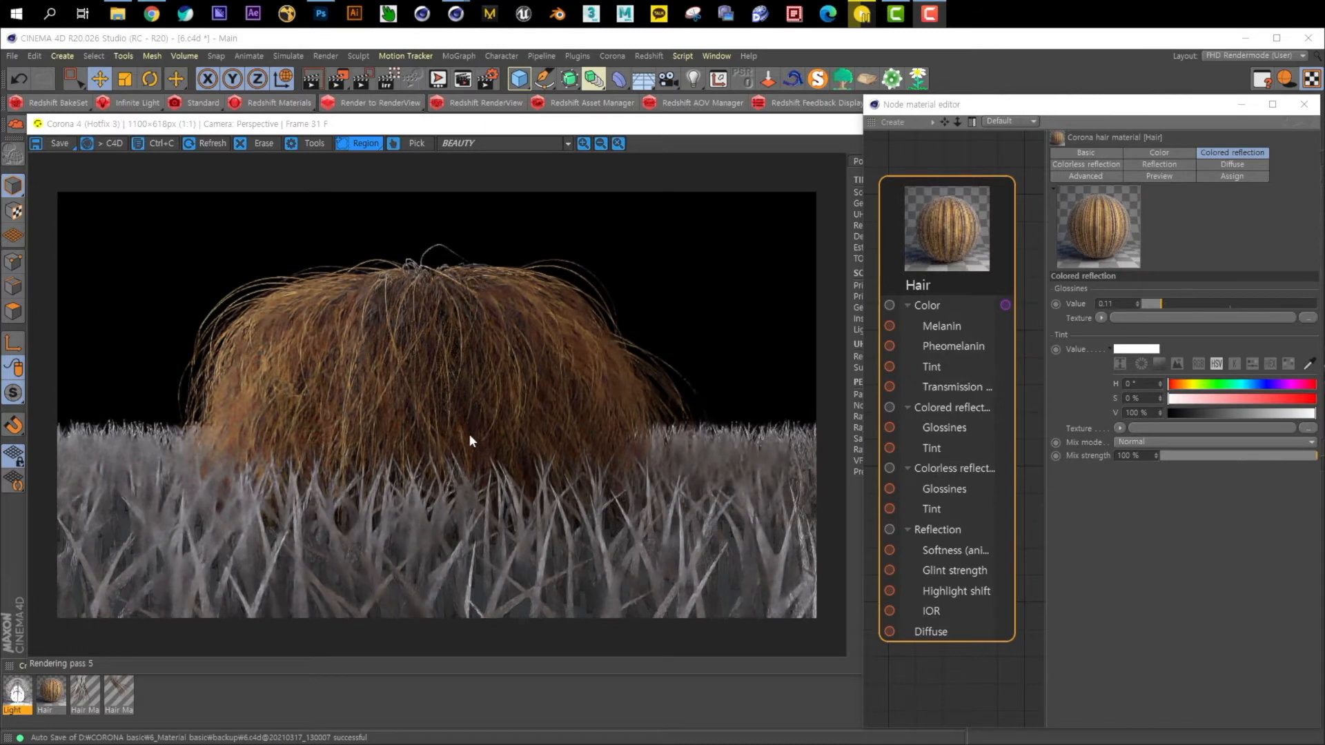
pyautogui.click(1305, 304)
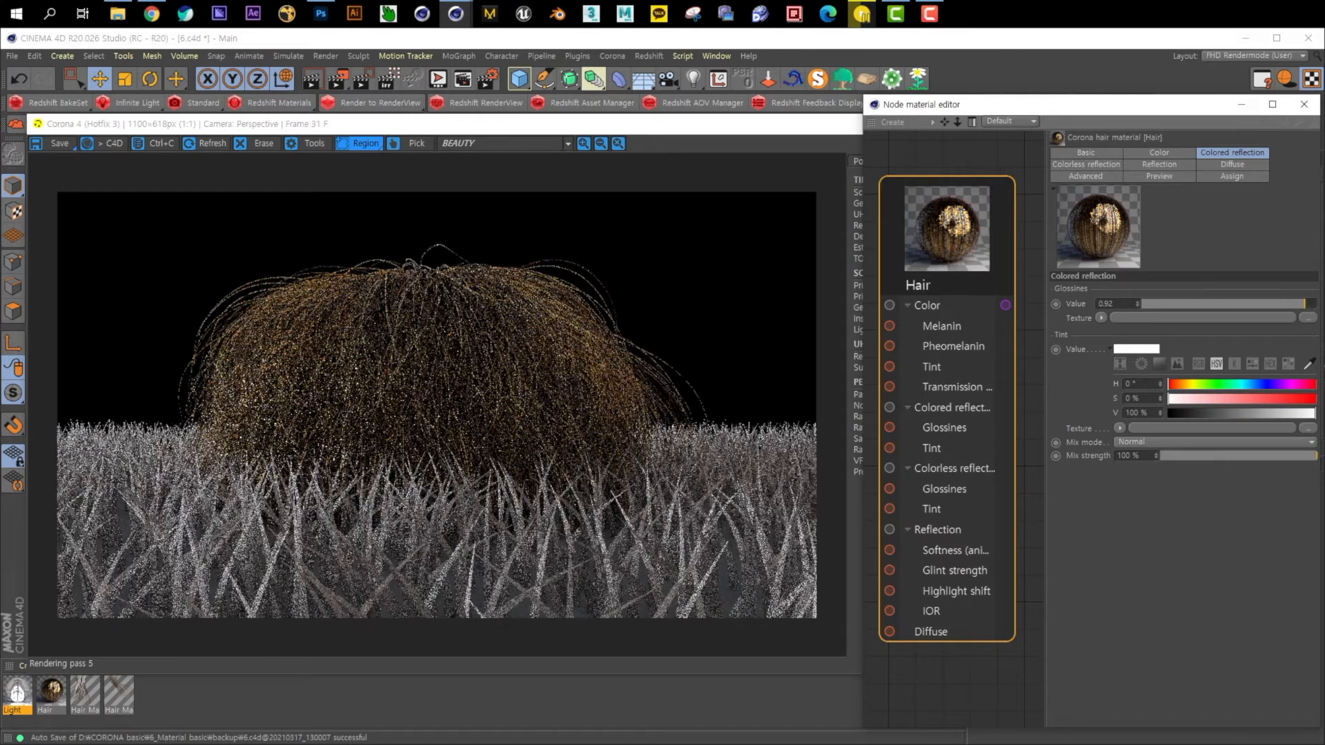
# Define a render region over the middle of the hair and set the Colored reflection Glossines to 0.63
pyautogui.moveTo(351, 224); pyautogui.dragTo(529, 471)
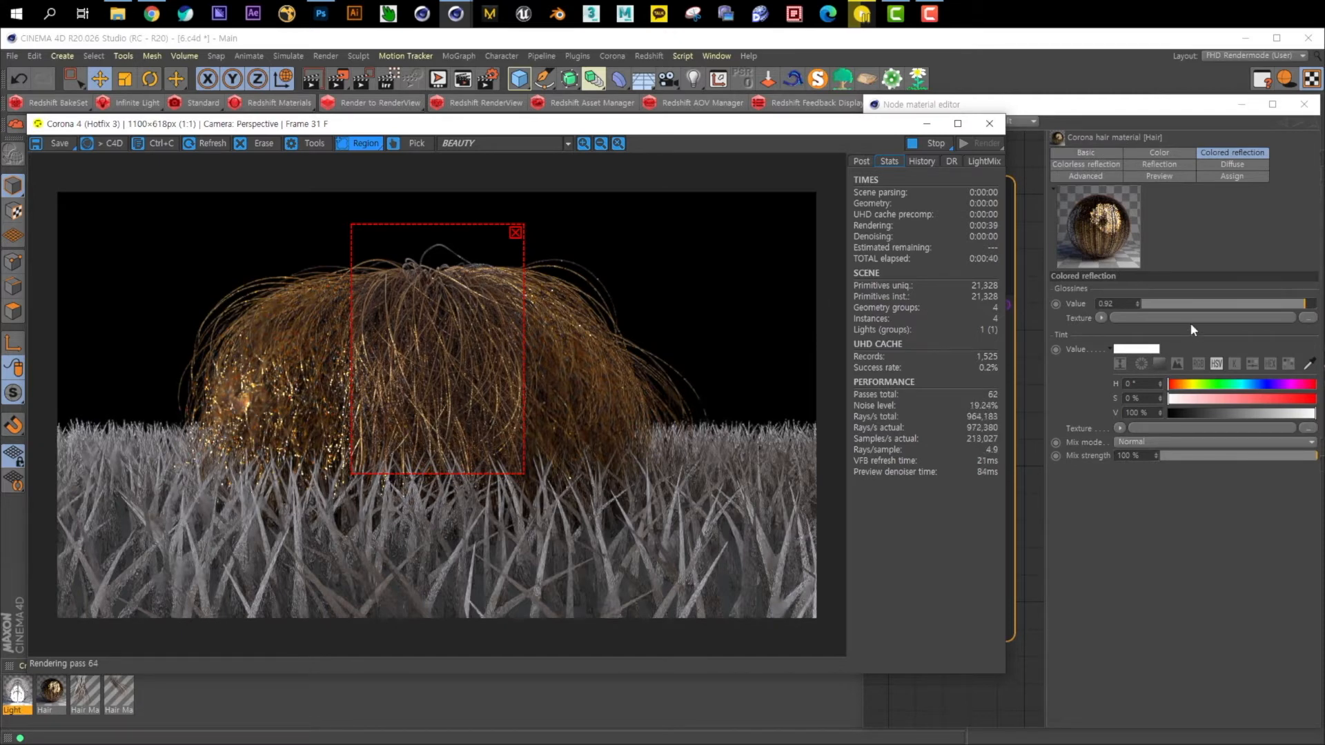
pyautogui.click(1253, 303)
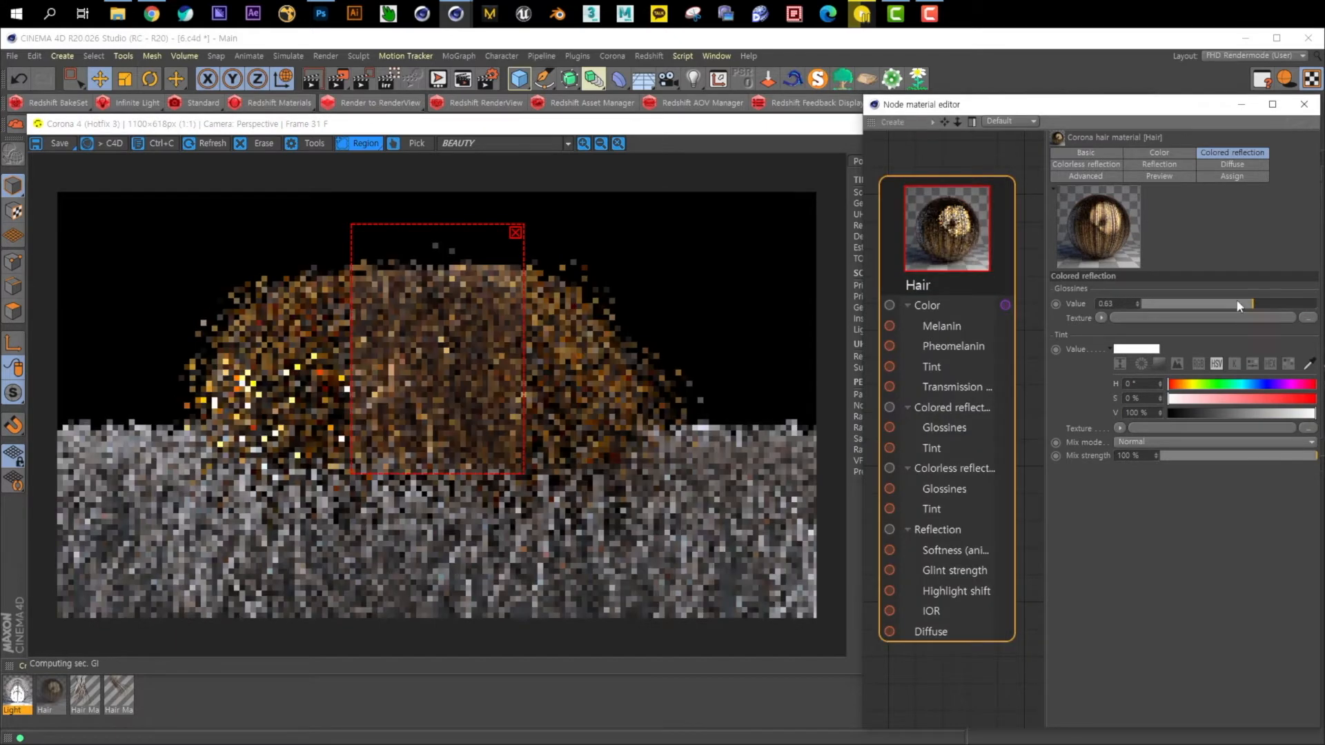
# Test the Colorless reflection Glossines value at 0.65, 0 and 1
pyautogui.click(1111, 167)
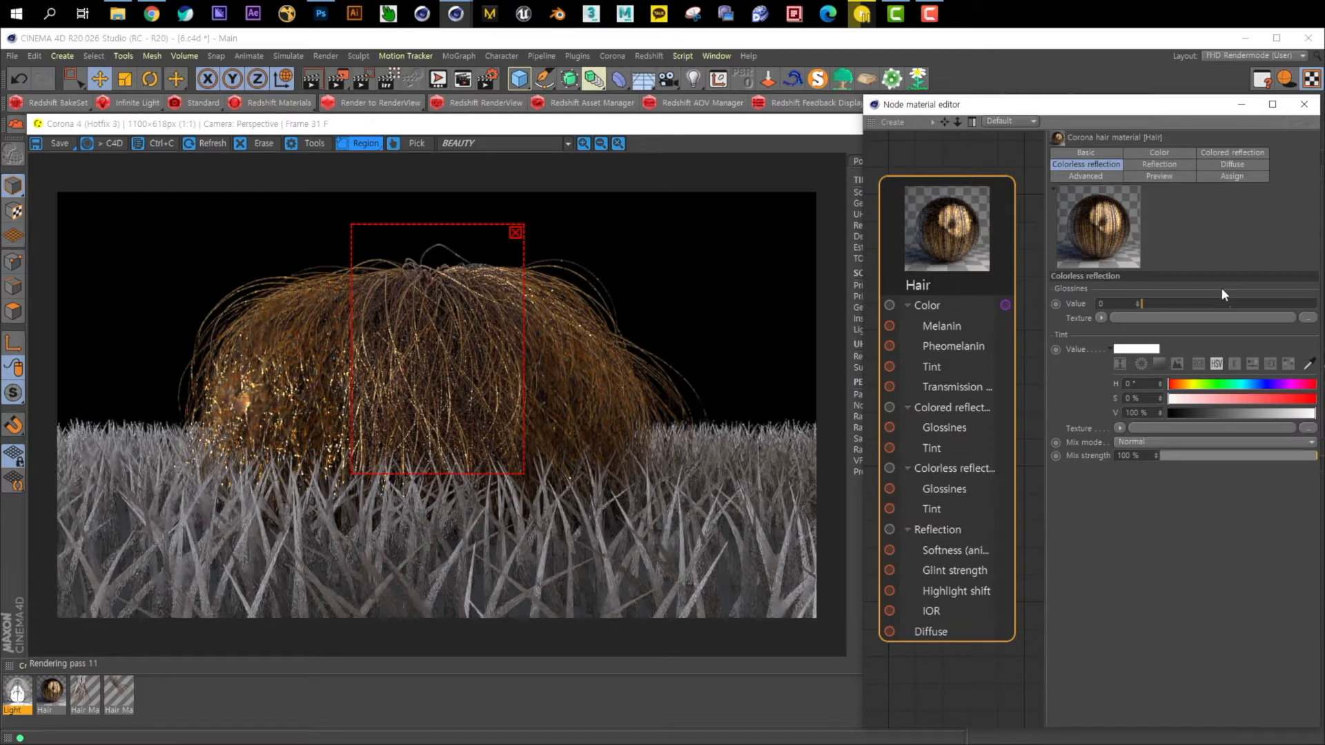
pyautogui.click(1257, 303)
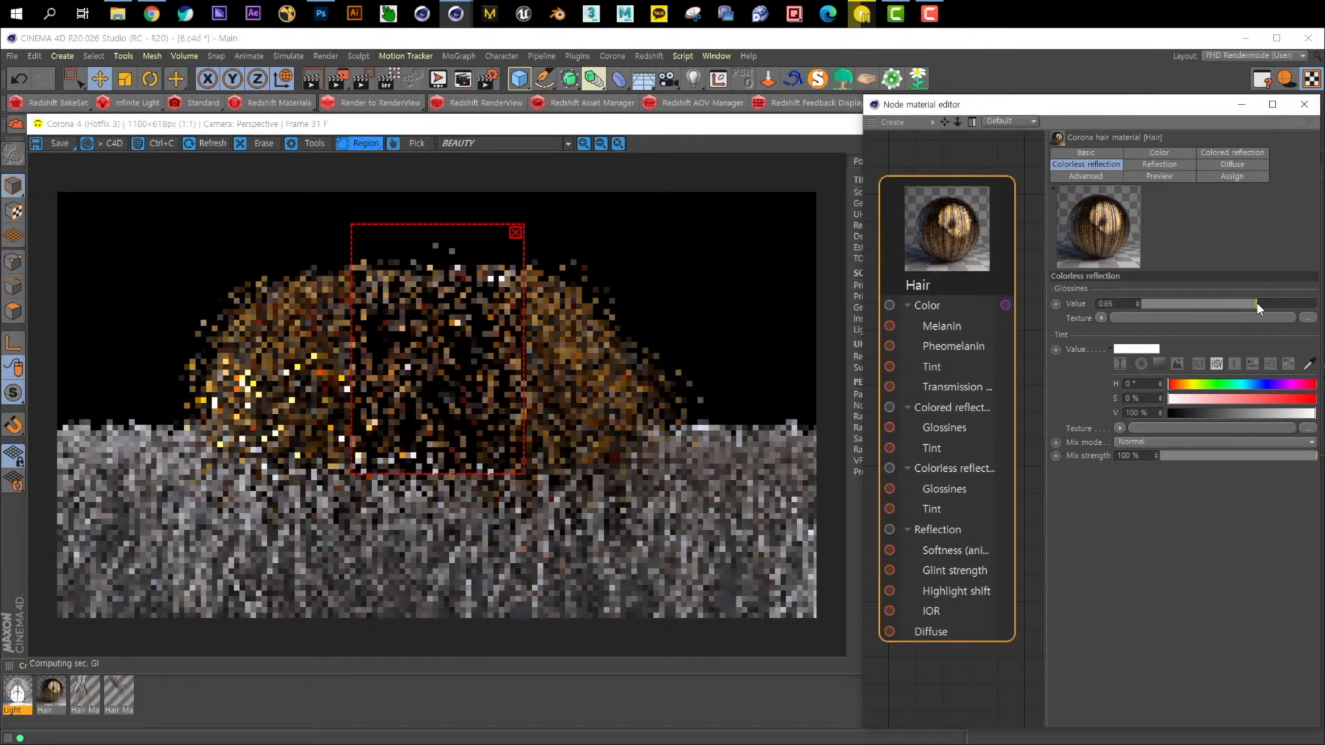
pyautogui.moveTo(1236, 303); pyautogui.dragTo(1123, 307)
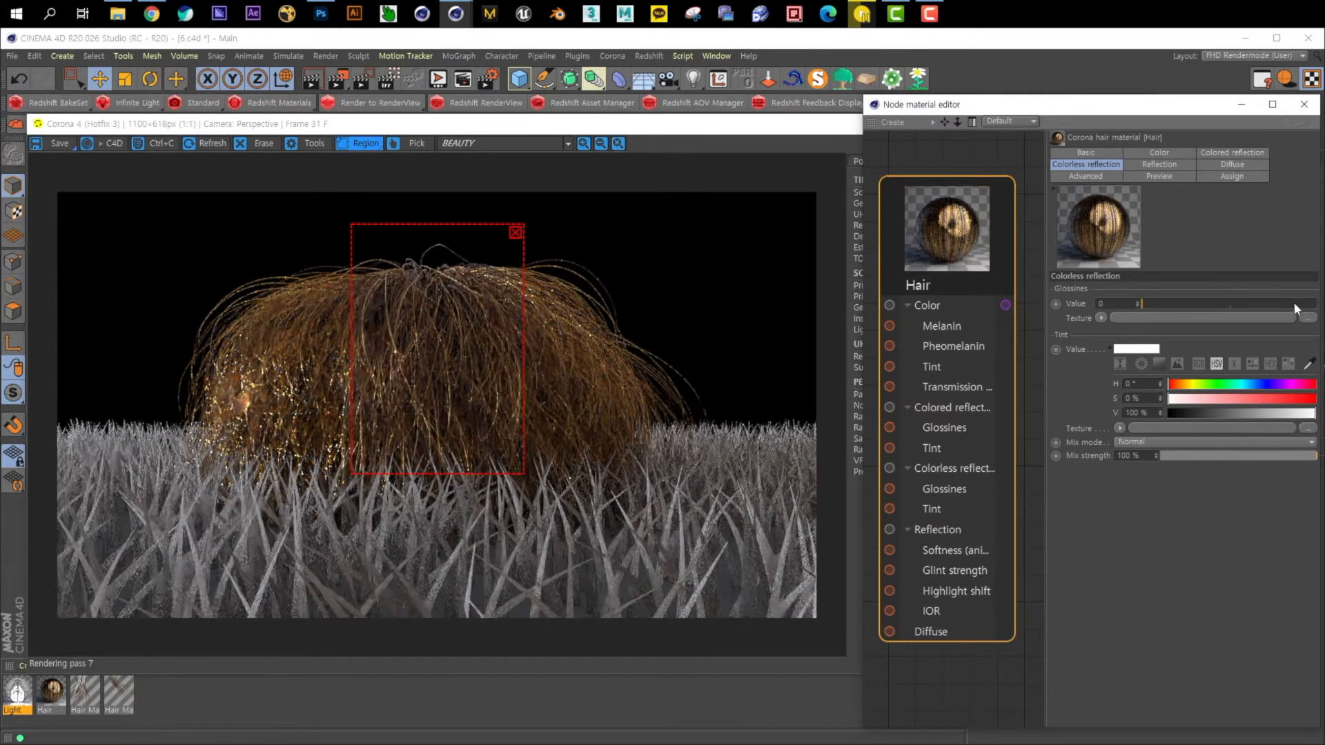
pyautogui.moveTo(1293, 304); pyautogui.dragTo(1318, 304)
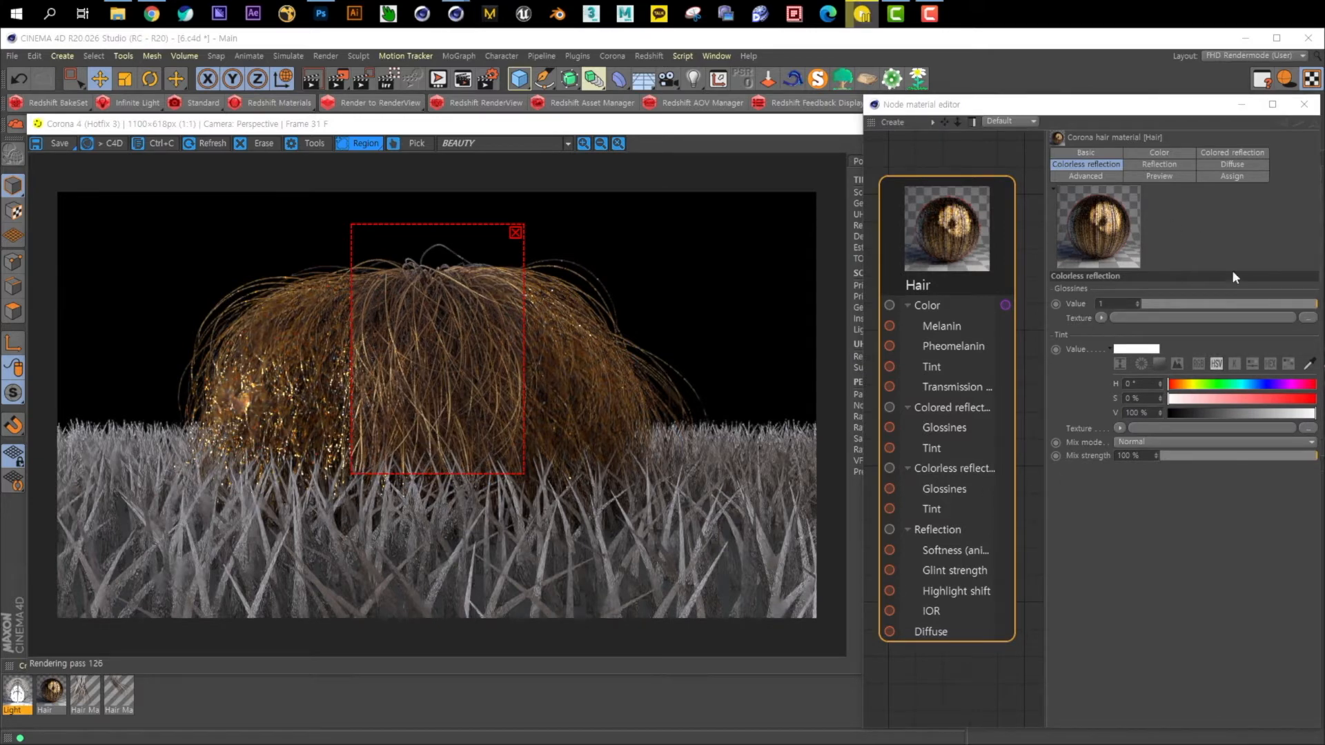
# Compare the Colored and Colorless reflection settings, and set the Colorless reflection Glossines to 0.07
pyautogui.click(1225, 154)
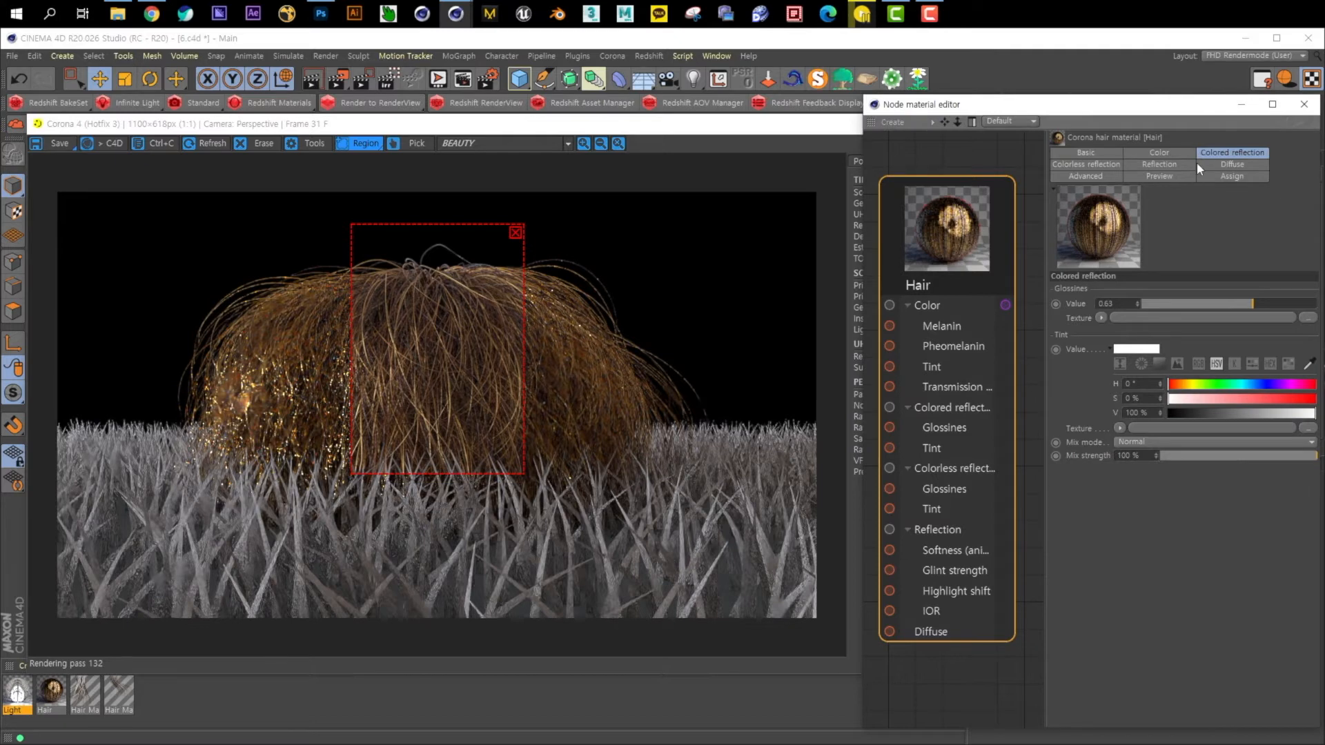
pyautogui.click(1106, 169)
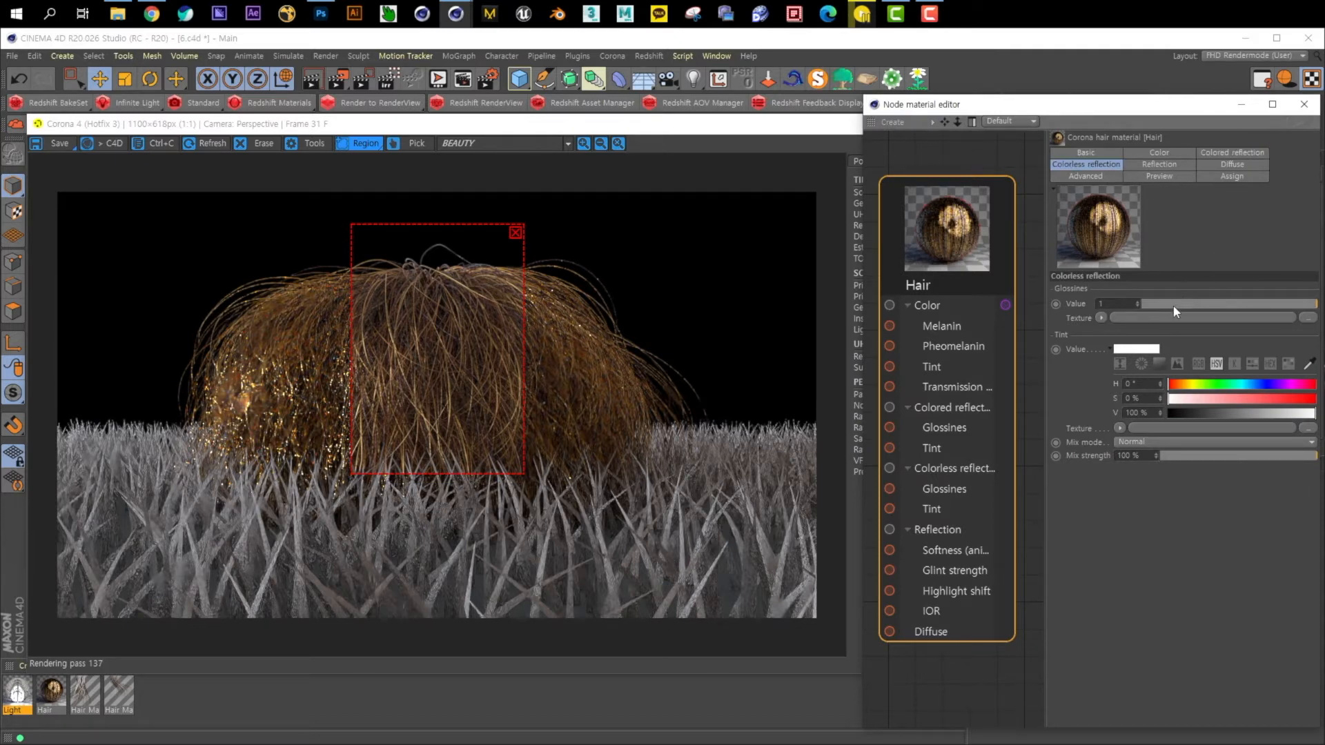
pyautogui.click(1154, 303)
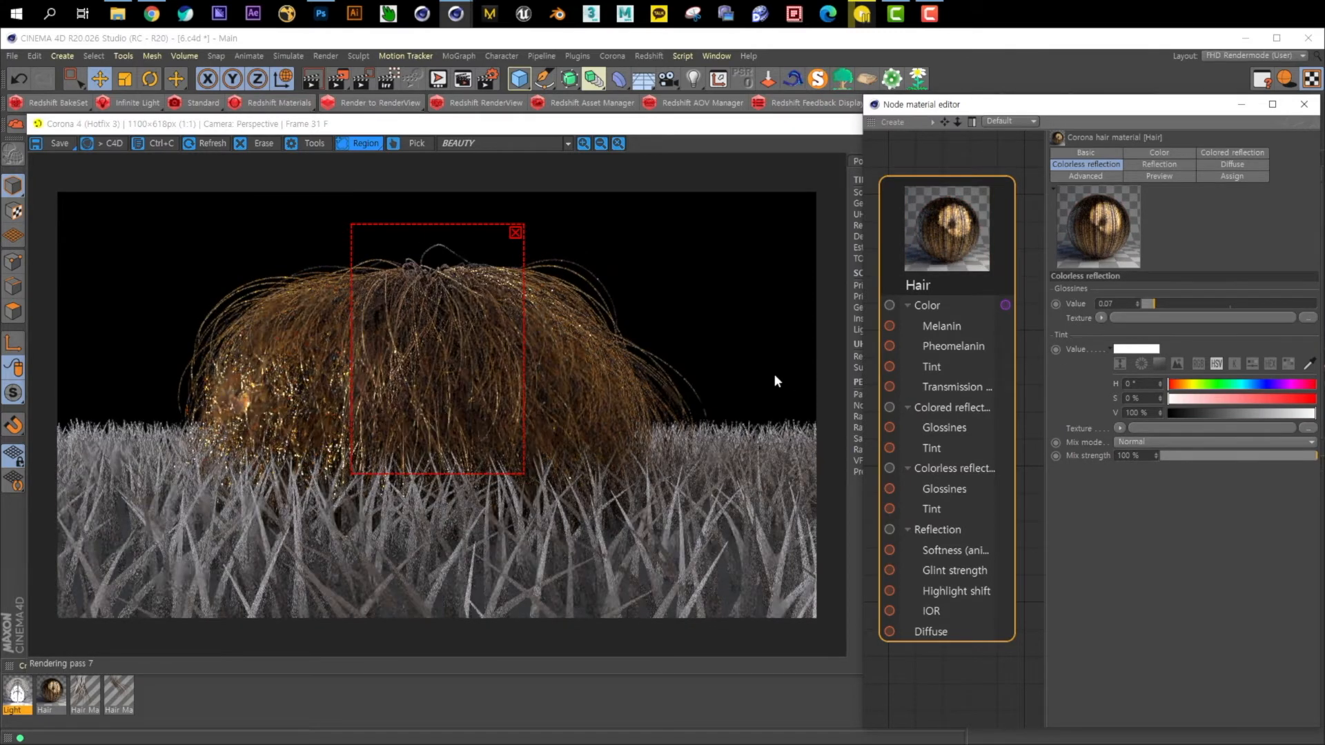
pyautogui.click(1234, 156)
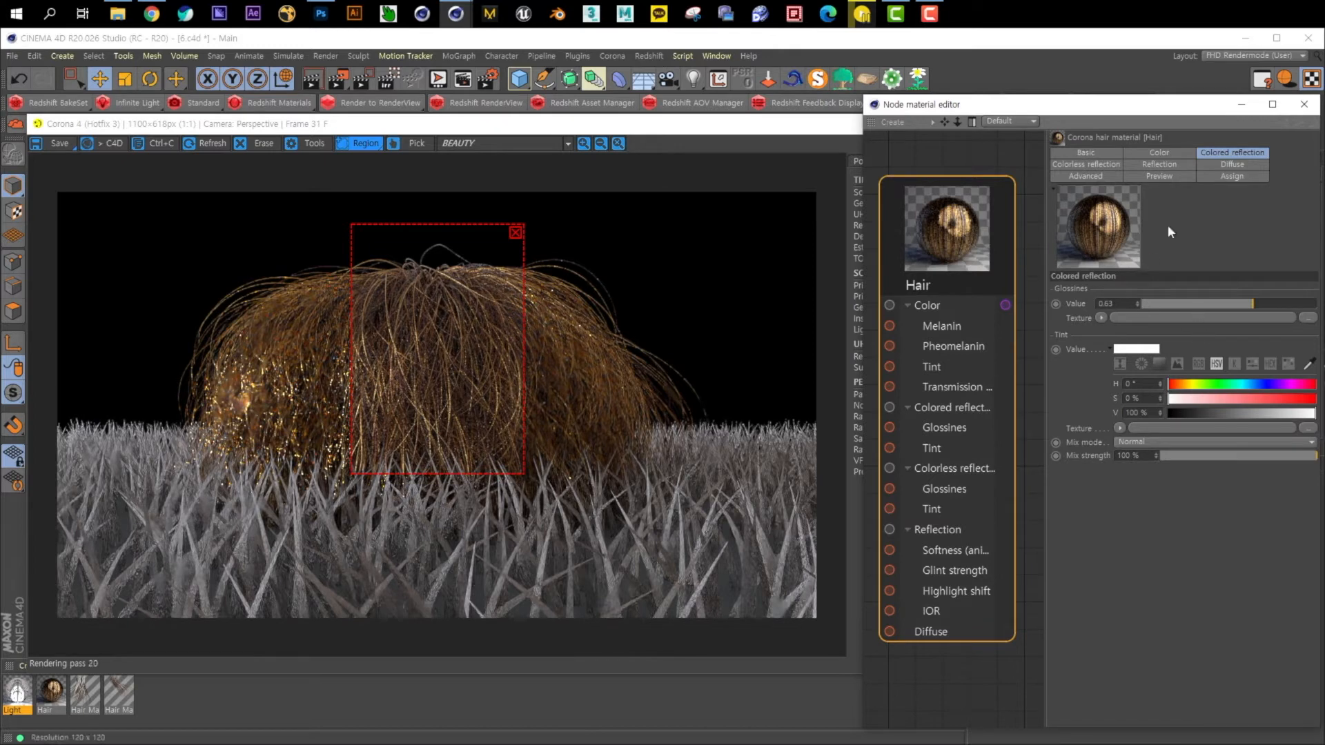
pyautogui.click(1109, 165)
# Test the Reflection Softness (aniso) at 0, return it to 1, and set Glint strength to 1
pyautogui.click(1167, 164)
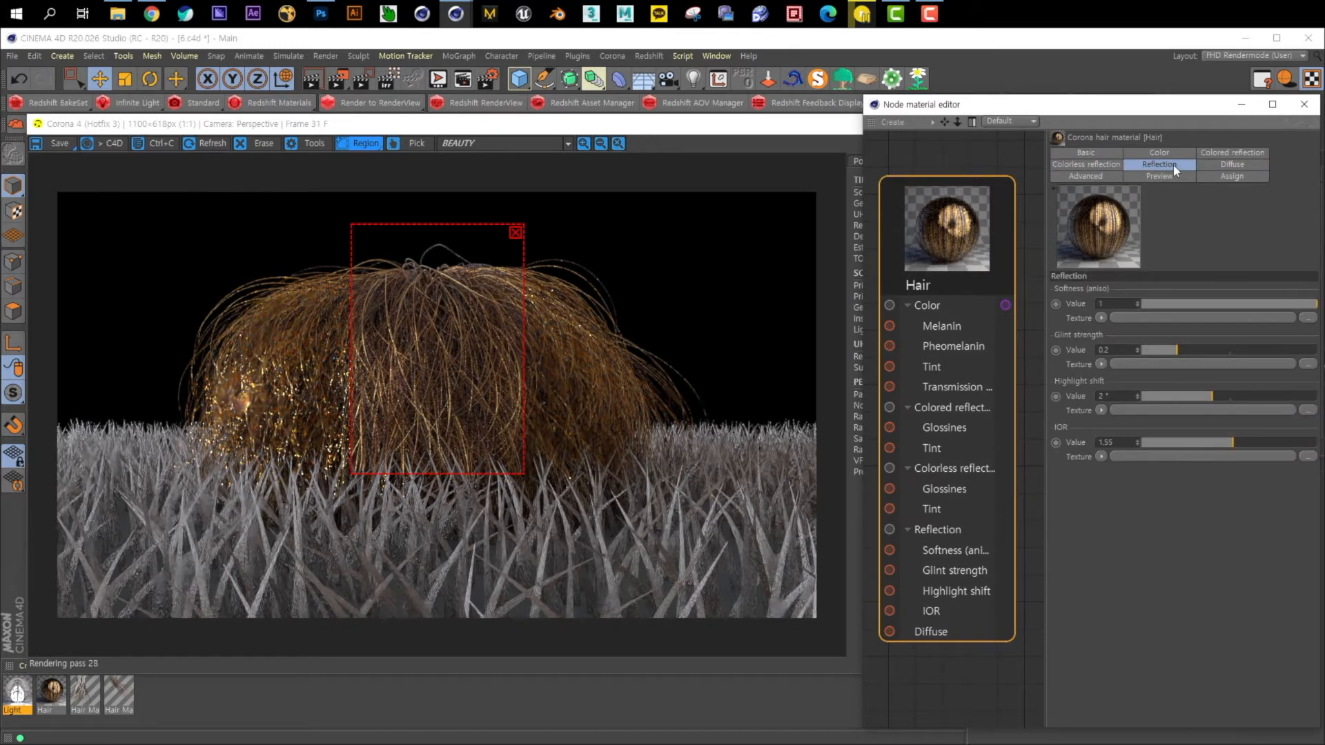
pyautogui.moveTo(1153, 305); pyautogui.dragTo(1128, 303)
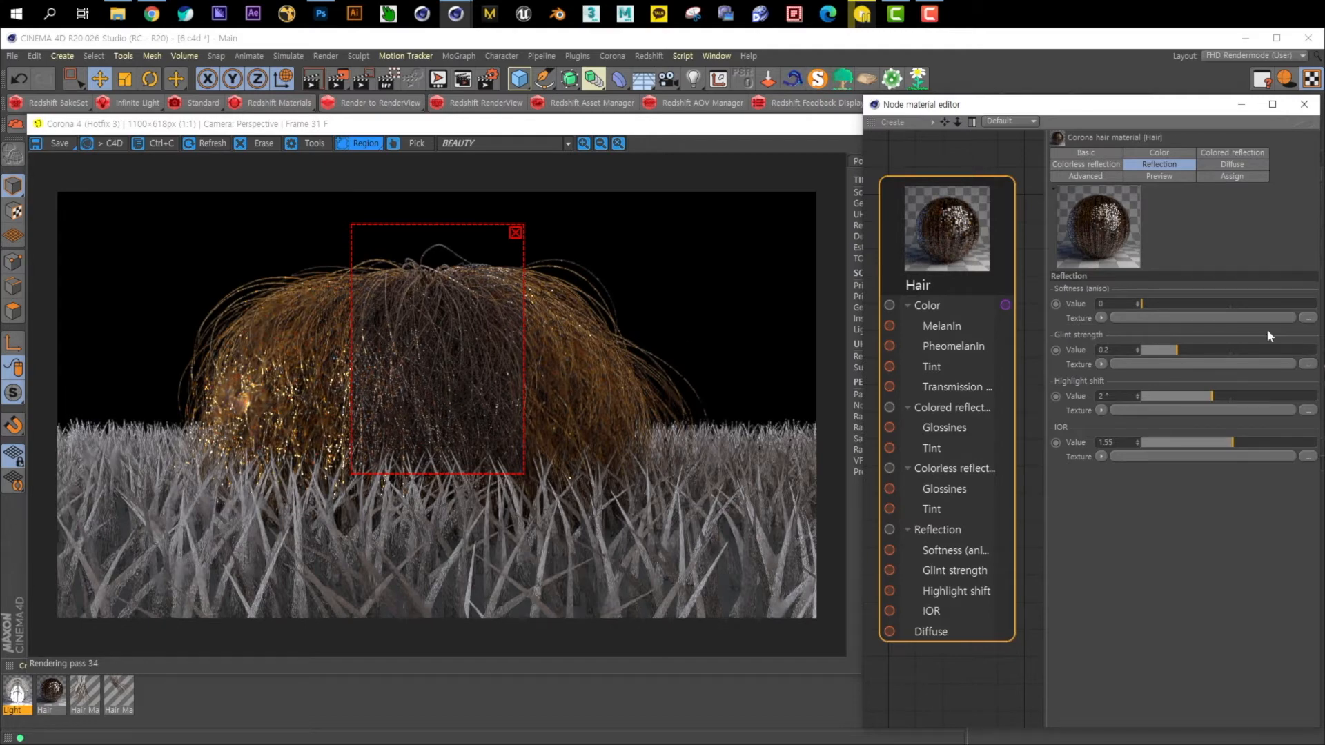
pyautogui.moveTo(1243, 304); pyautogui.dragTo(1319, 305)
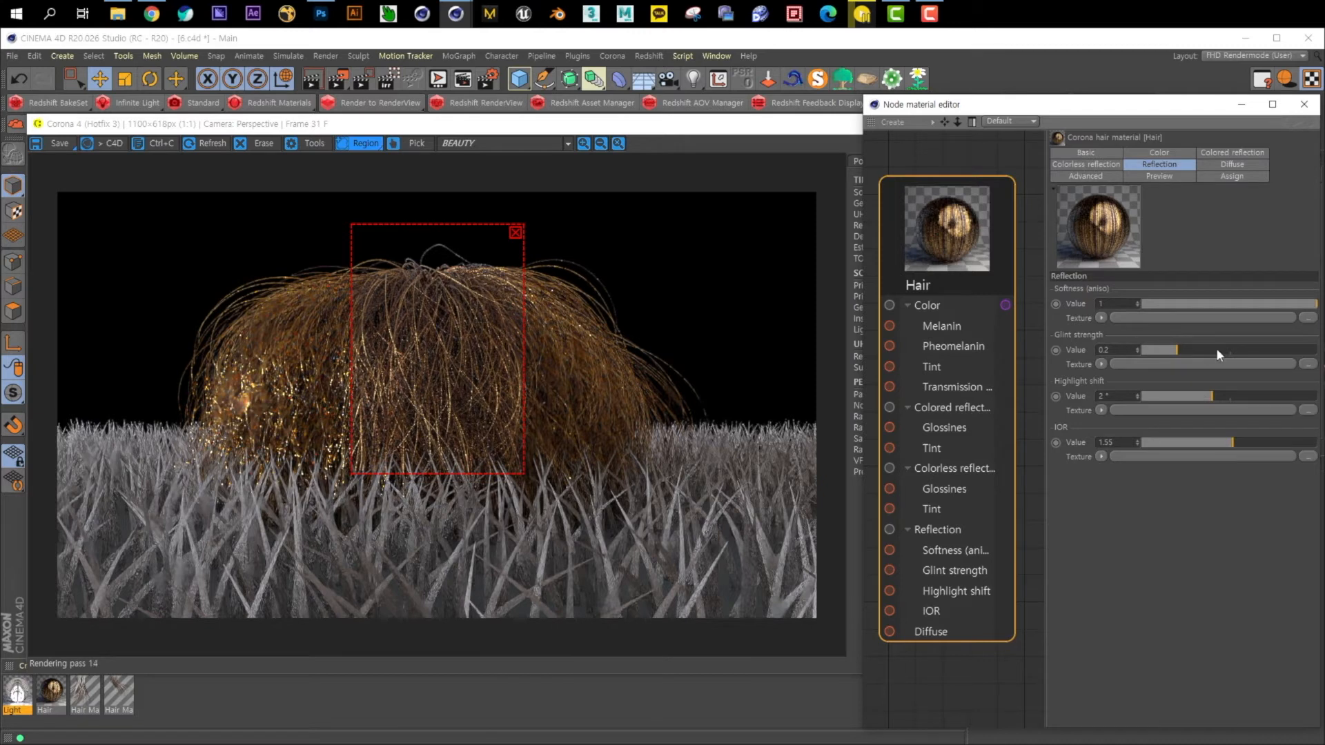
pyautogui.moveTo(1150, 347); pyautogui.dragTo(1316, 352)
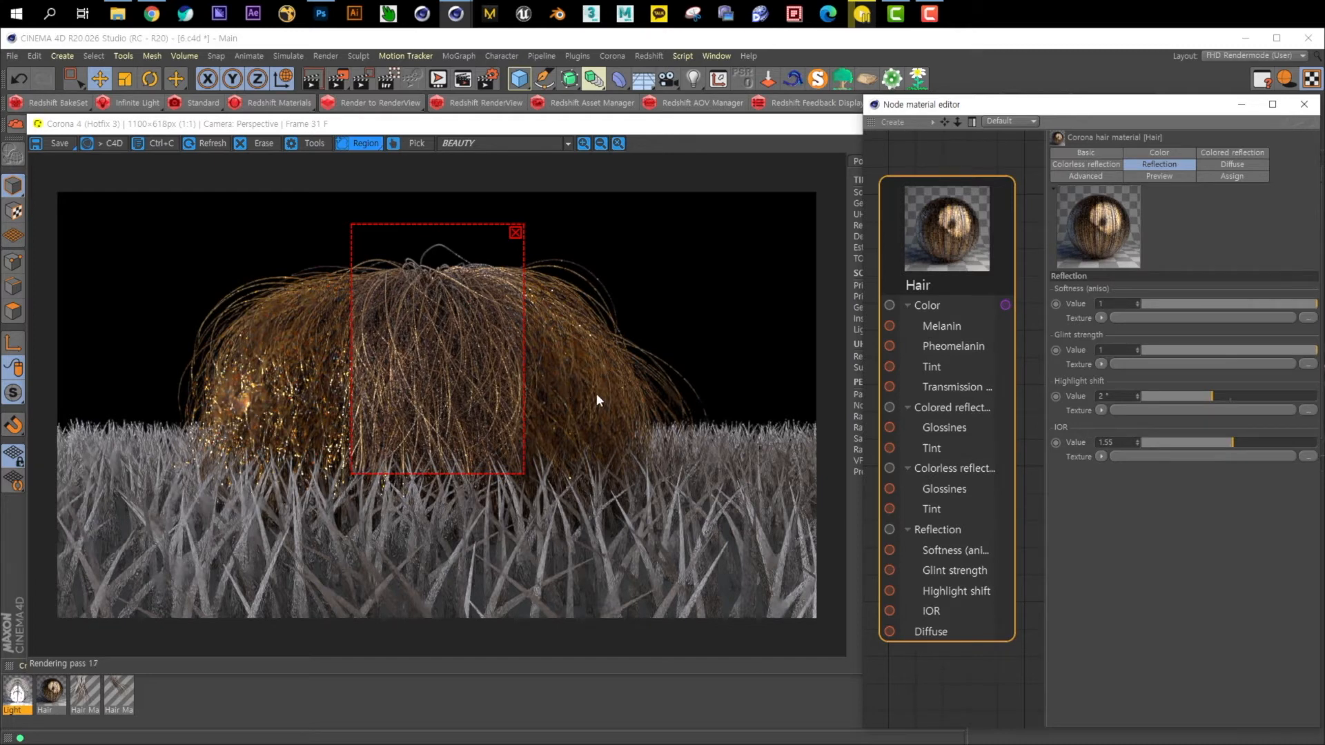
# Set the Glint strength to 0.29, and test the Highlight shift at 3.43° and 0.83° before setting it to 2.02°
pyautogui.click(1187, 350)
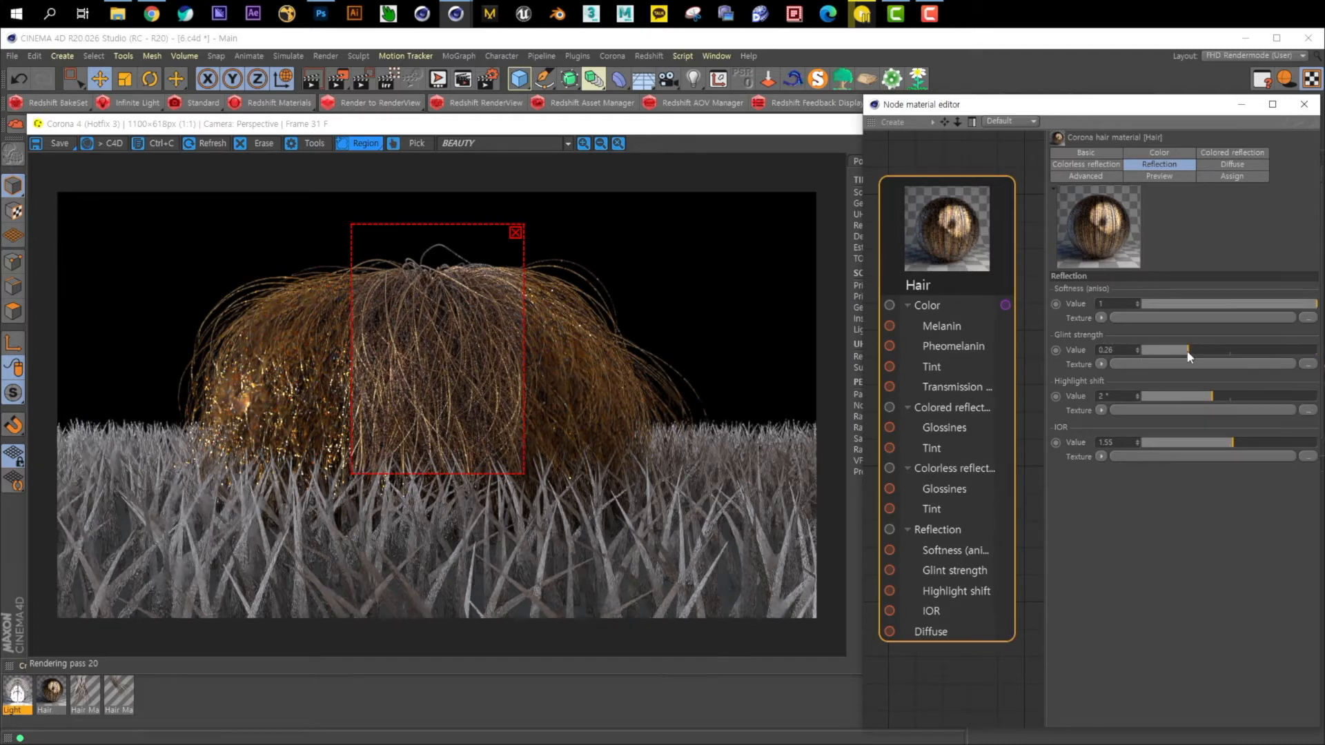
pyautogui.click(1193, 350)
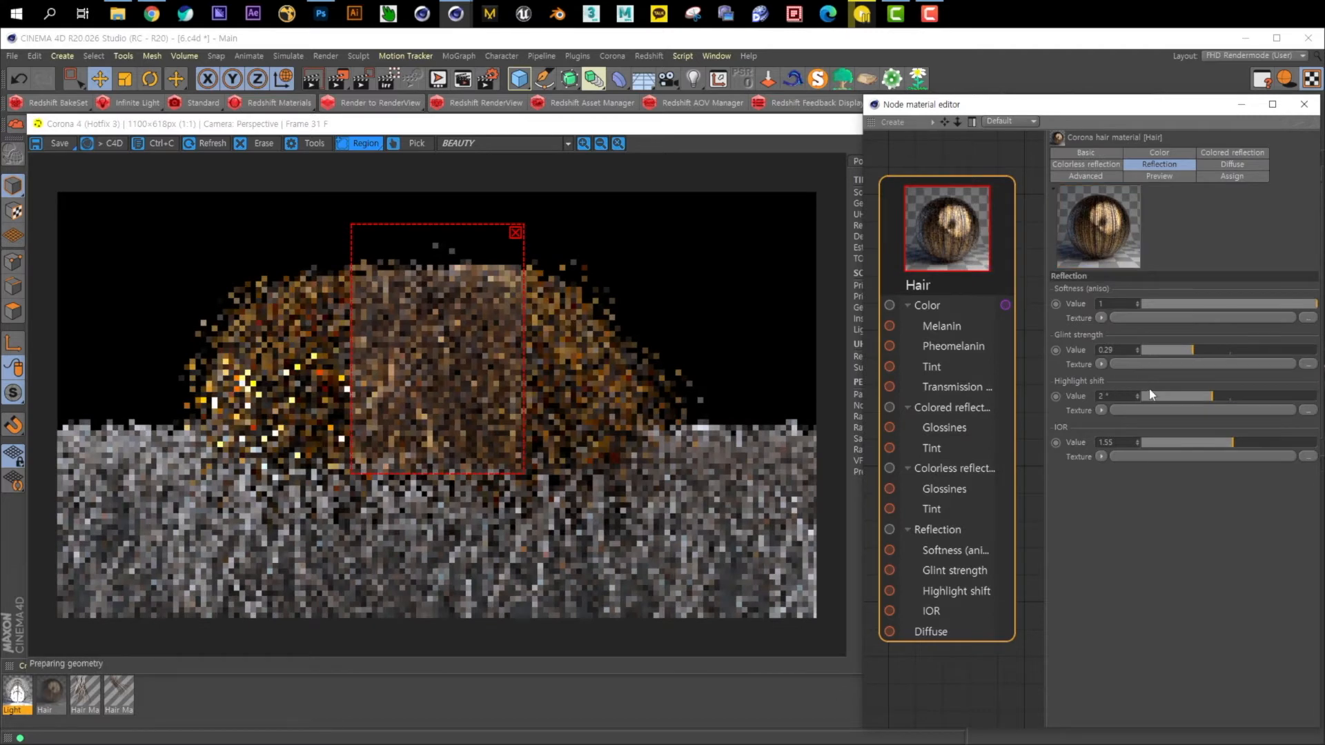
pyautogui.click(1262, 396)
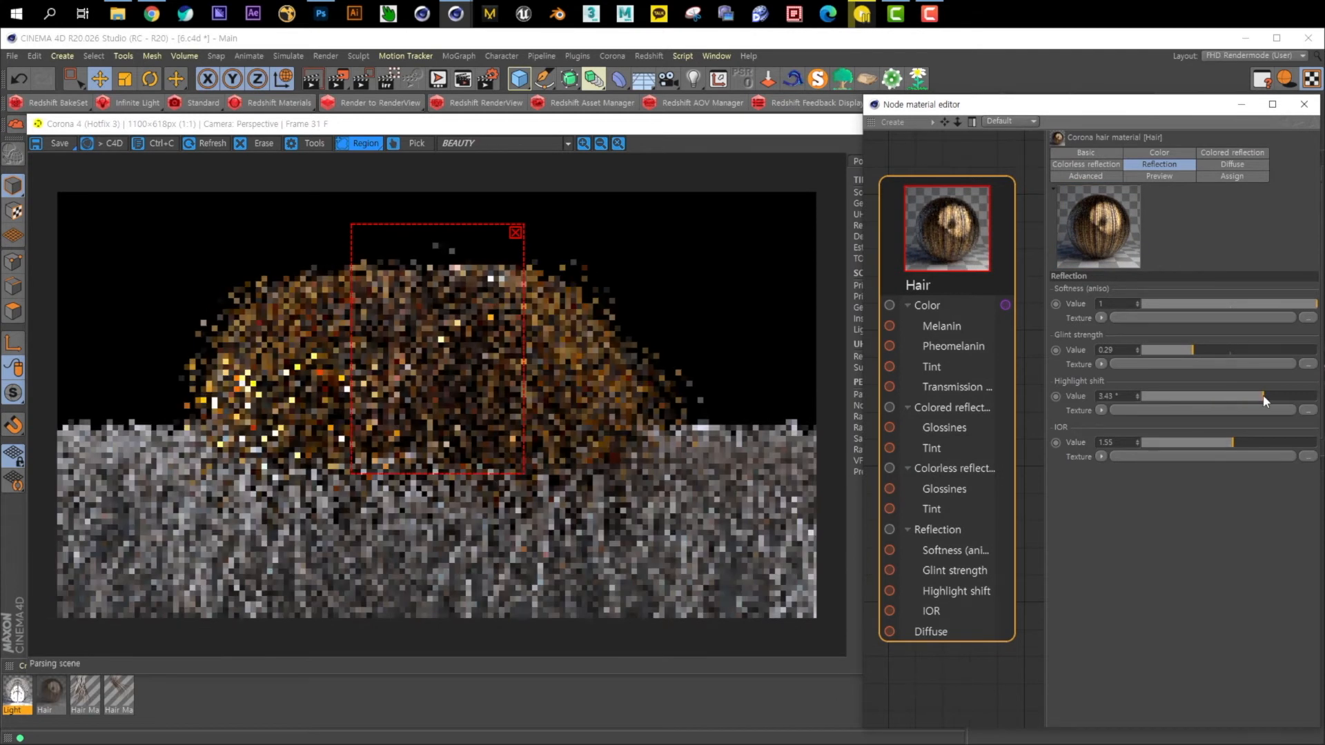
pyautogui.moveTo(1263, 396); pyautogui.dragTo(1163, 396)
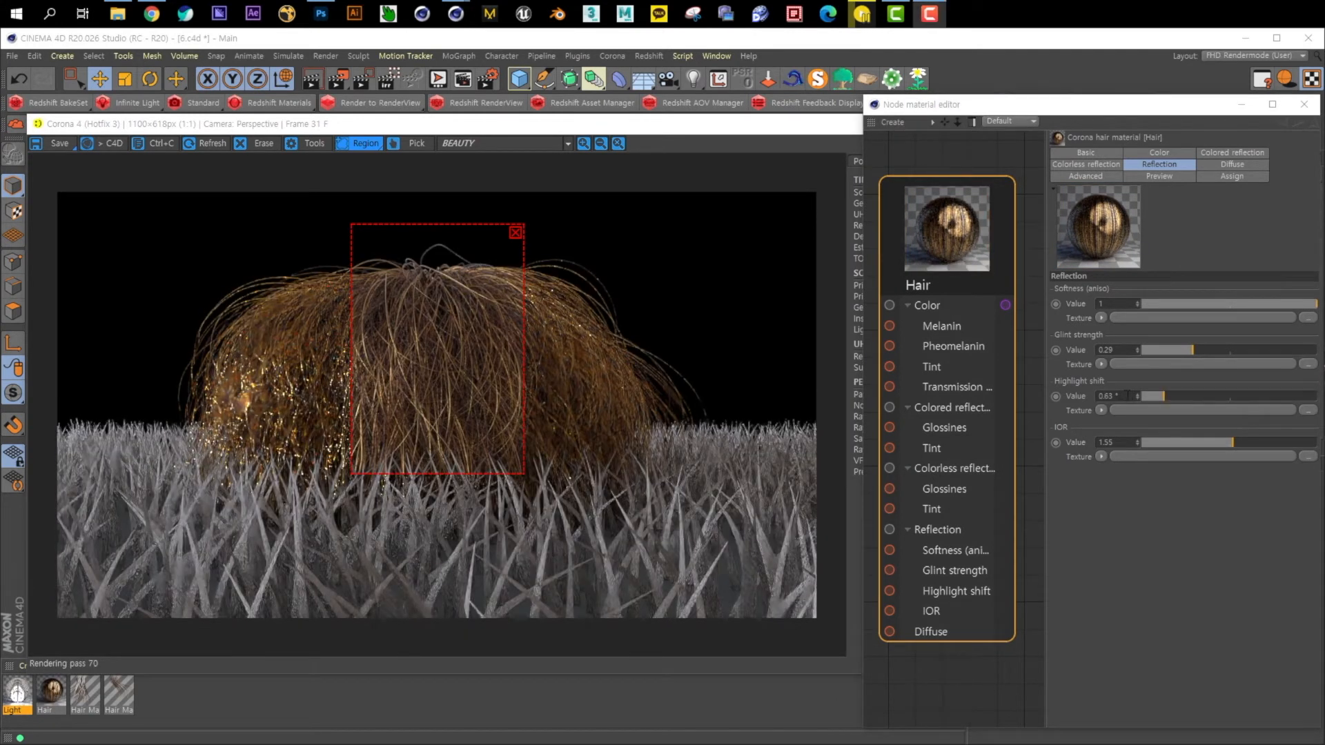
pyautogui.moveTo(1165, 396); pyautogui.dragTo(1213, 396)
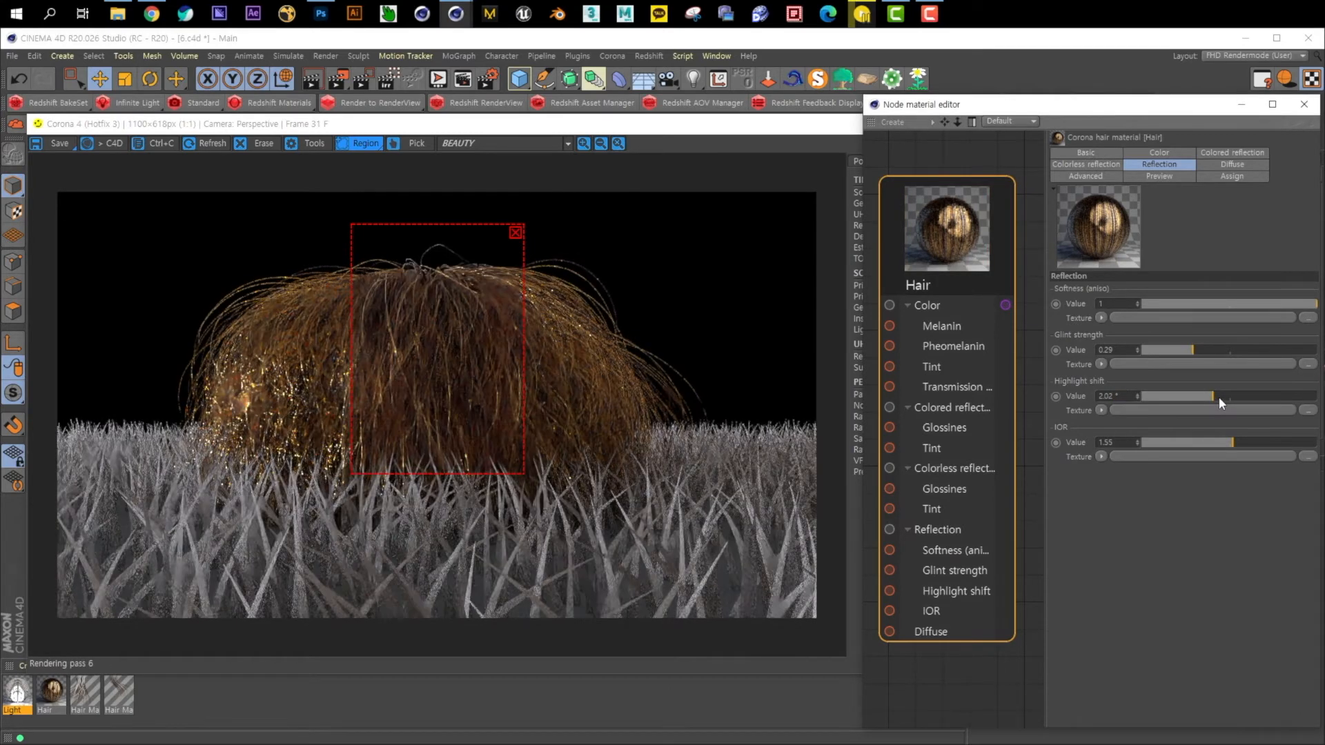
# Test the Reflection IOR at 2.57 and set it to 1.46
pyautogui.moveTo(1233, 443); pyautogui.dragTo(1291, 443)
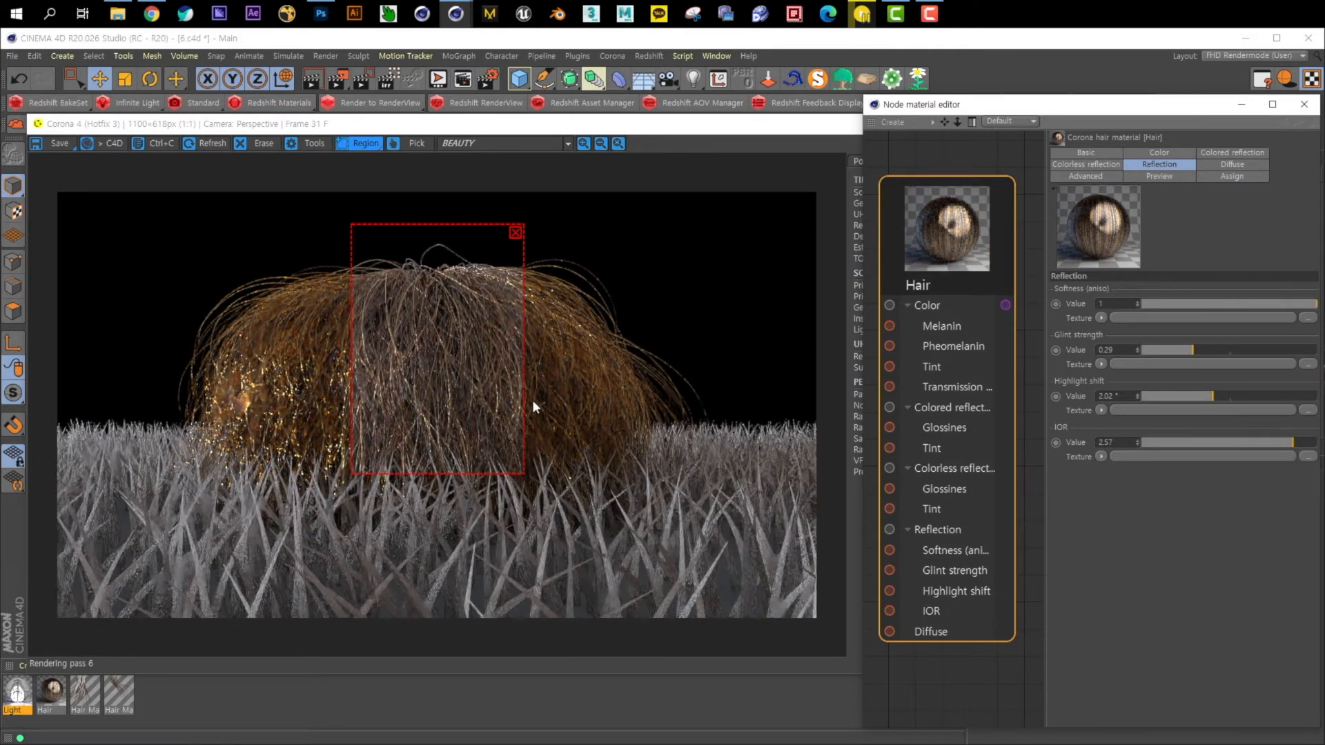
pyautogui.click(1227, 443)
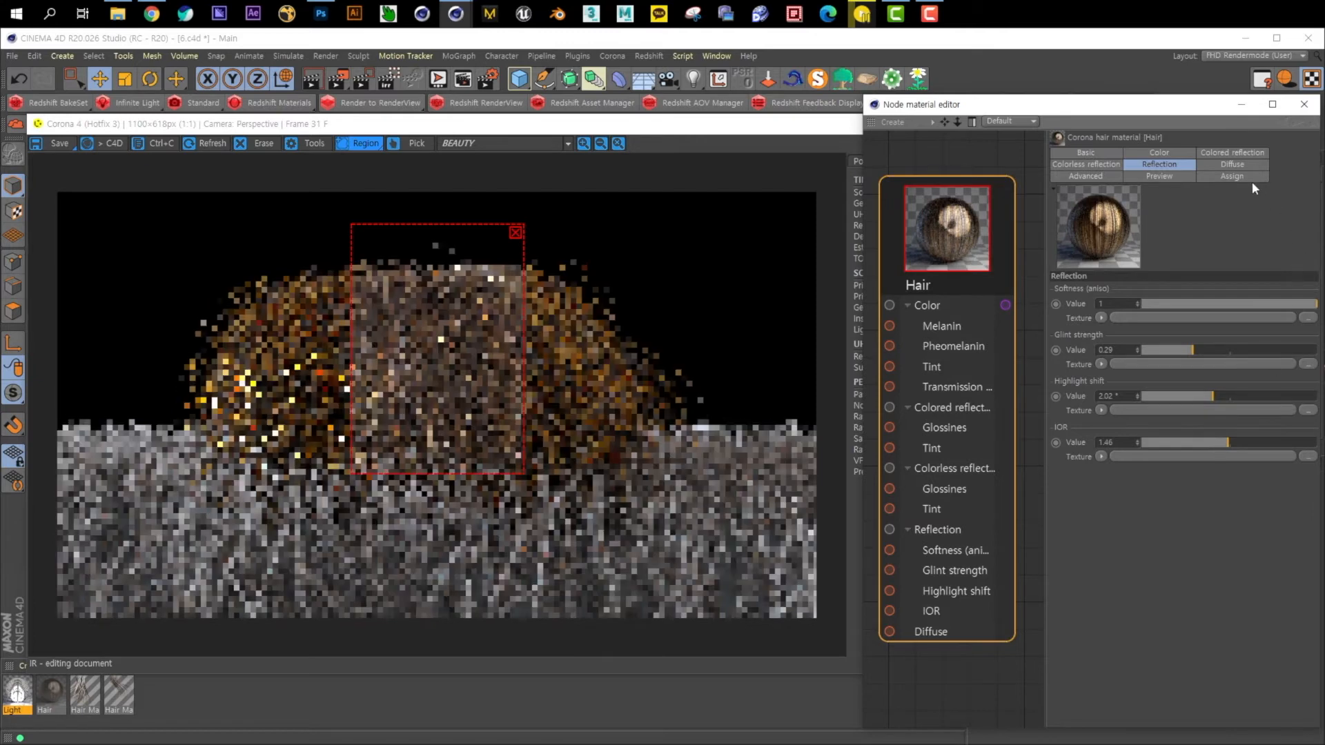
# Try a purple Diffuse color with hue 283°, saturation 100% and value 100%
pyautogui.click(1248, 164)
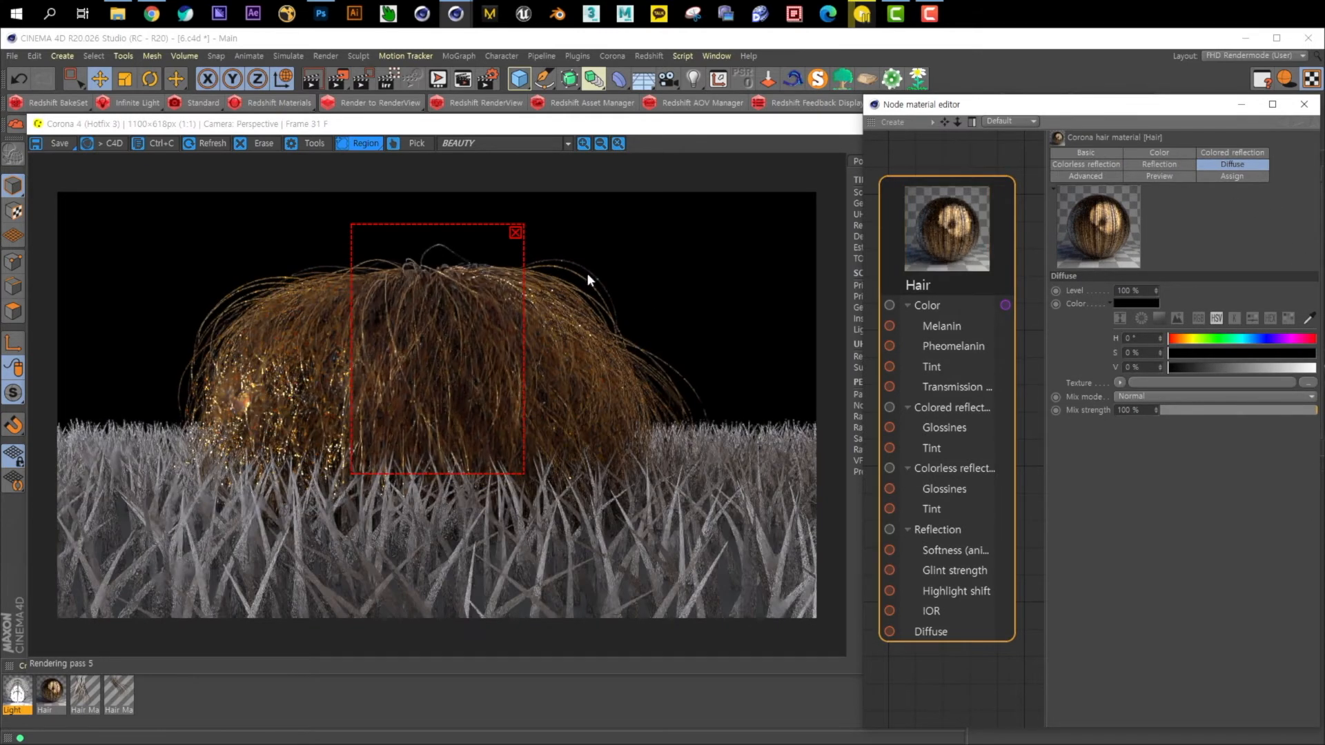
pyautogui.click(1121, 307)
pyautogui.click(1216, 304)
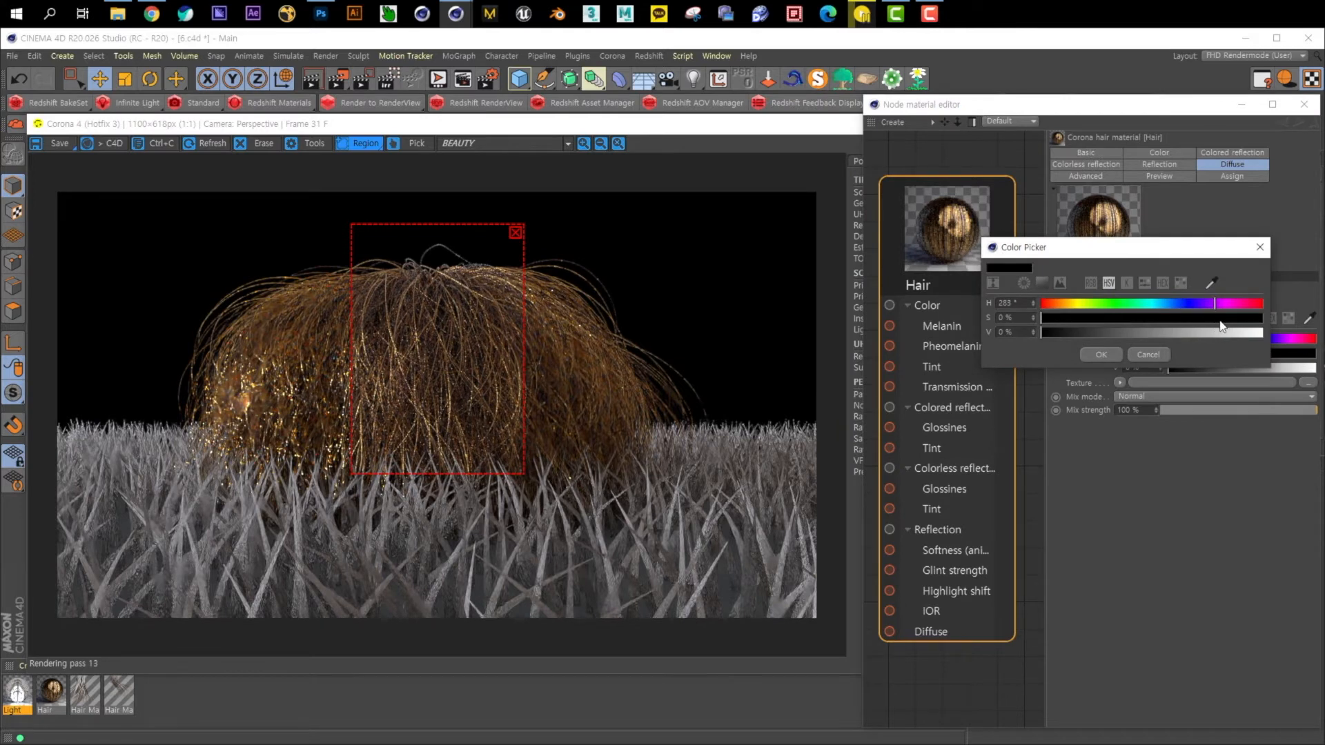
pyautogui.moveTo(1216, 321); pyautogui.dragTo(1267, 320)
pyautogui.moveTo(1253, 333); pyautogui.dragTo(1268, 334)
pyautogui.click(1105, 353)
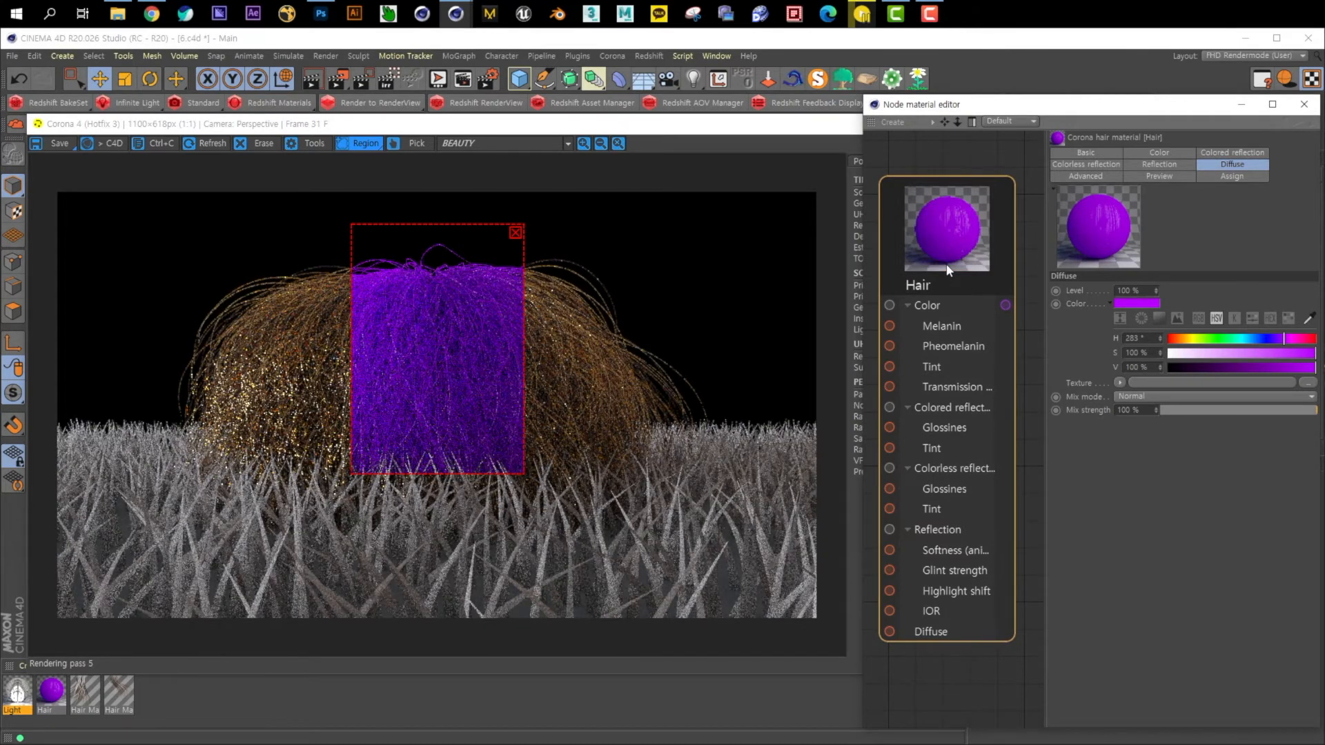
# Review the Color and Colored reflection settings, and undo the purple Diffuse color
pyautogui.click(1167, 152)
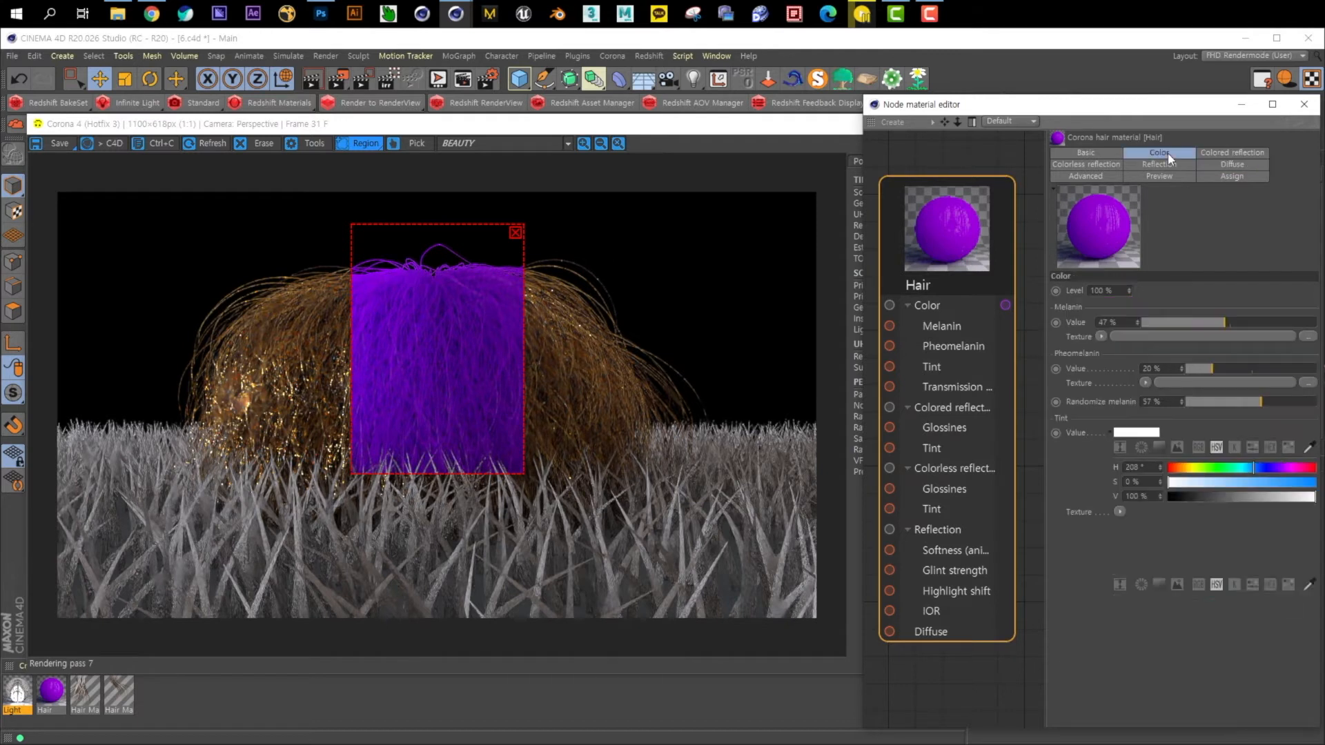
pyautogui.click(1218, 153)
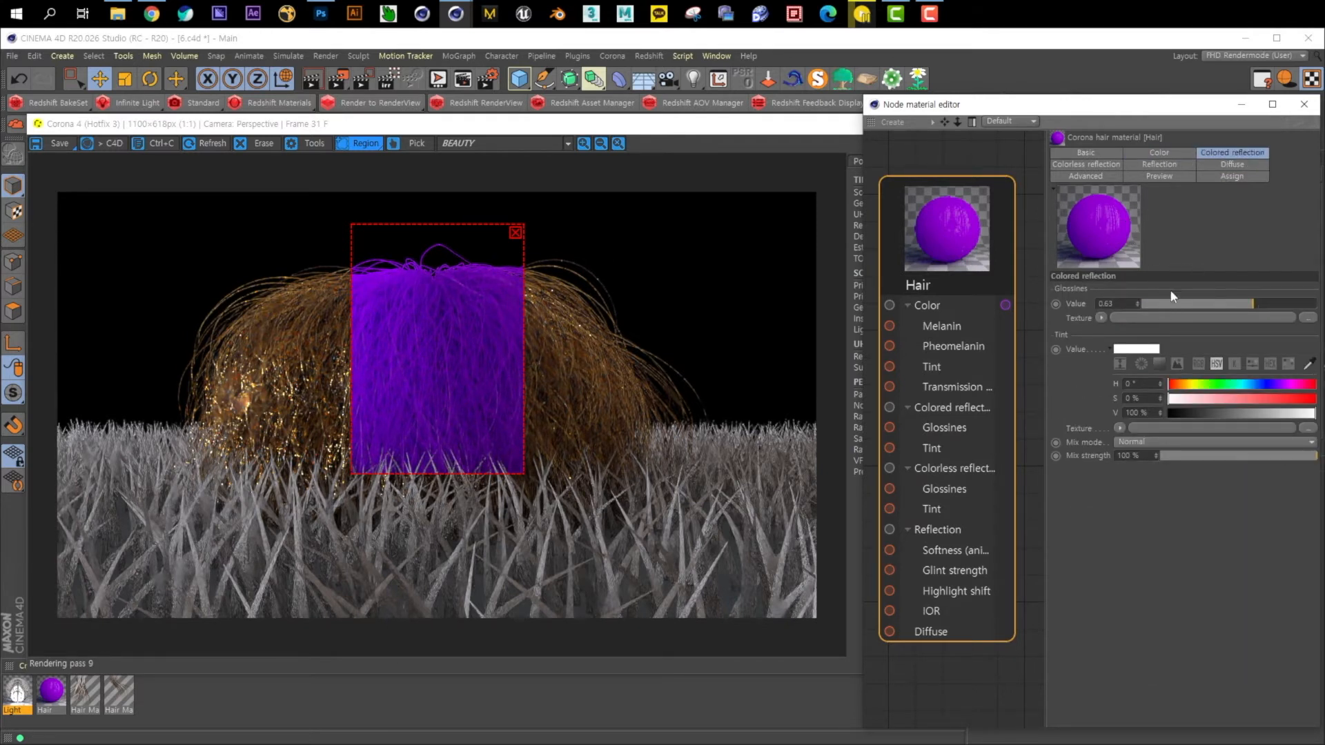
pyautogui.click(1239, 165)
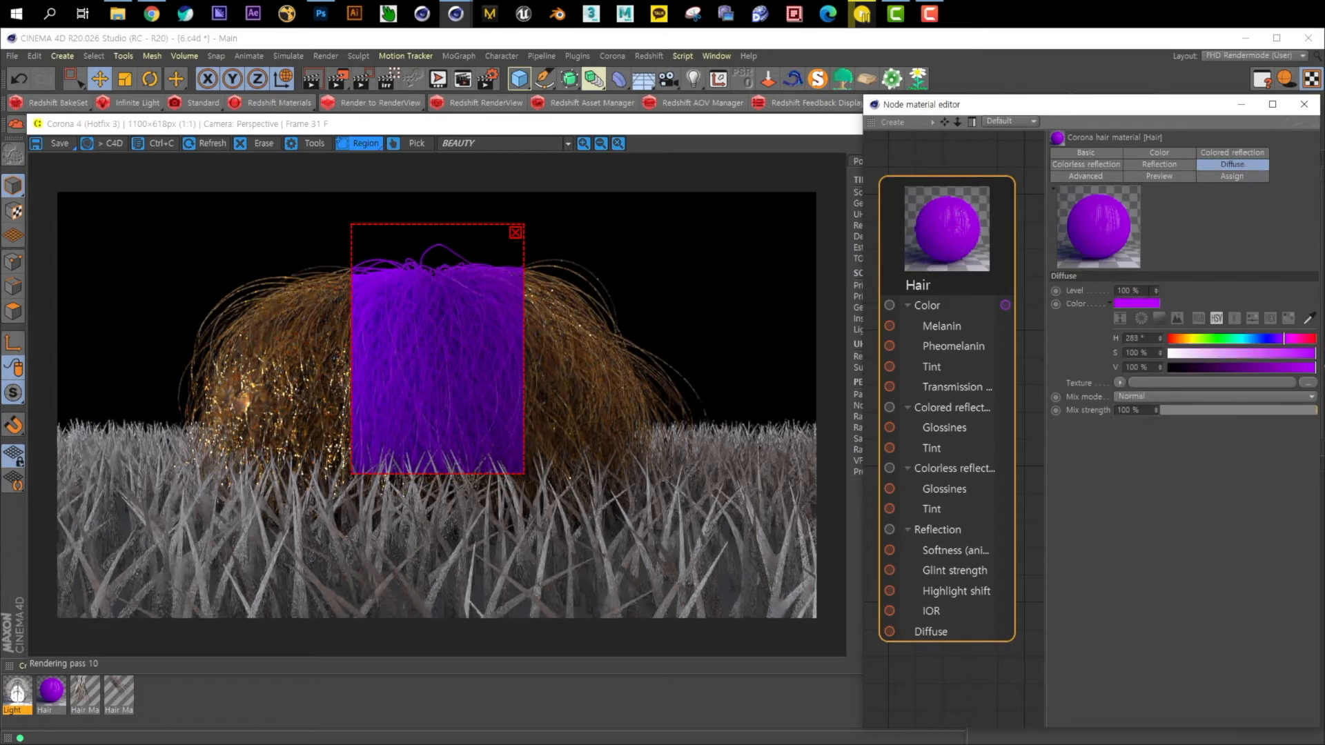
pyautogui.hotkey('ctrl', 'z')
# Examine the GI simplification amount in the Advanced options and the material's object assignment
pyautogui.click(1098, 177)
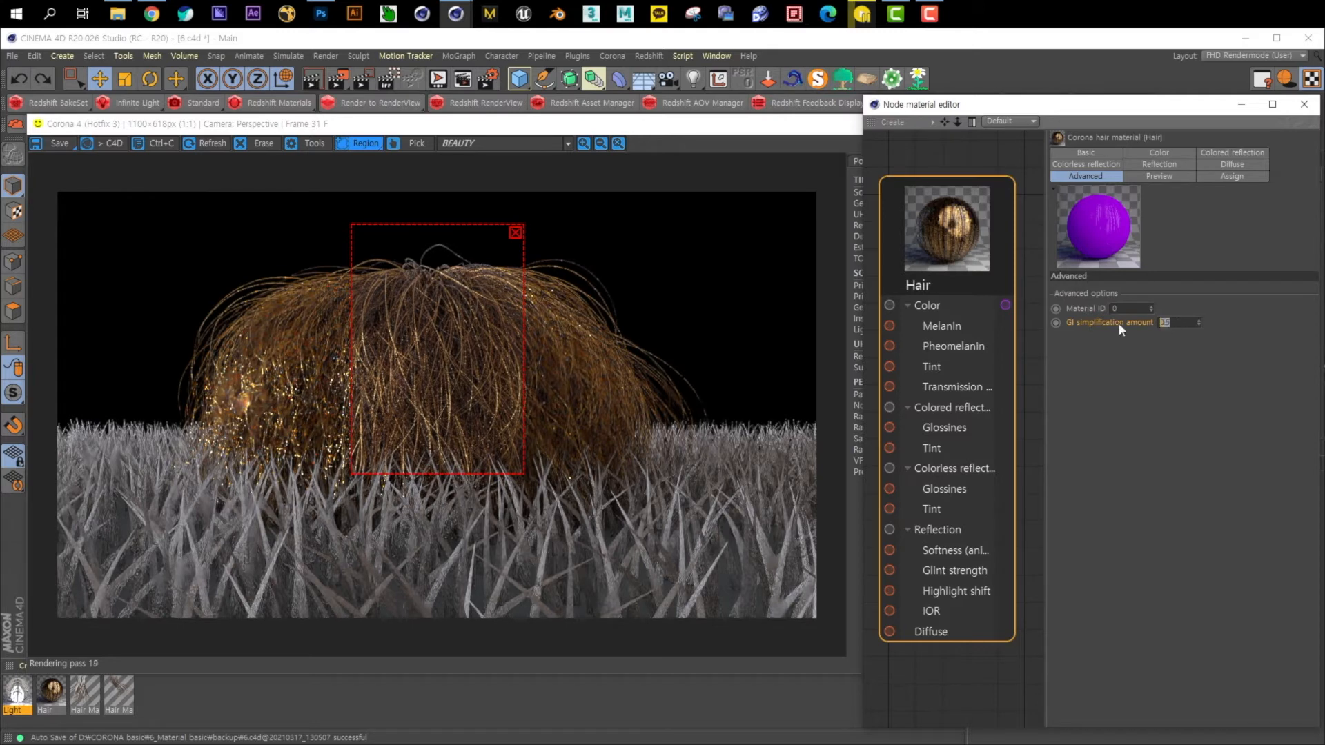
pyautogui.click(1183, 326)
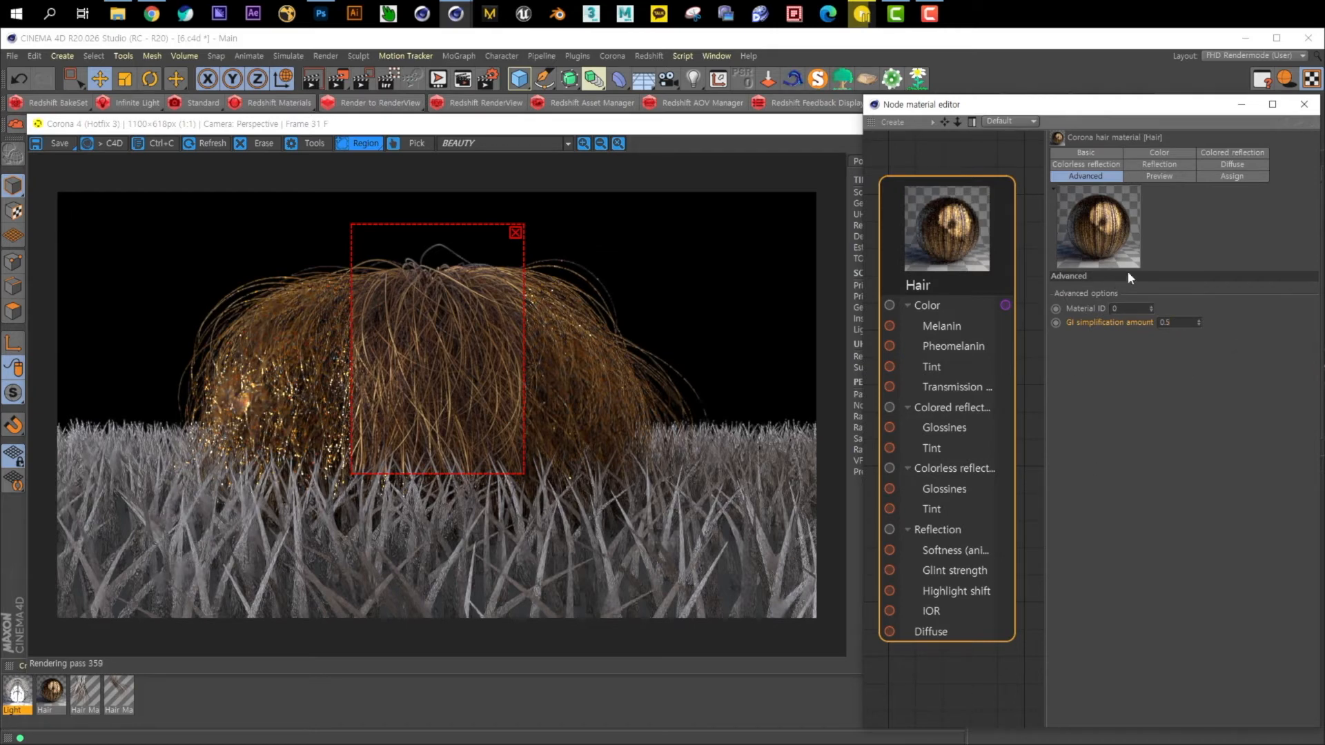
pyautogui.click(1188, 322)
pyautogui.click(1232, 177)
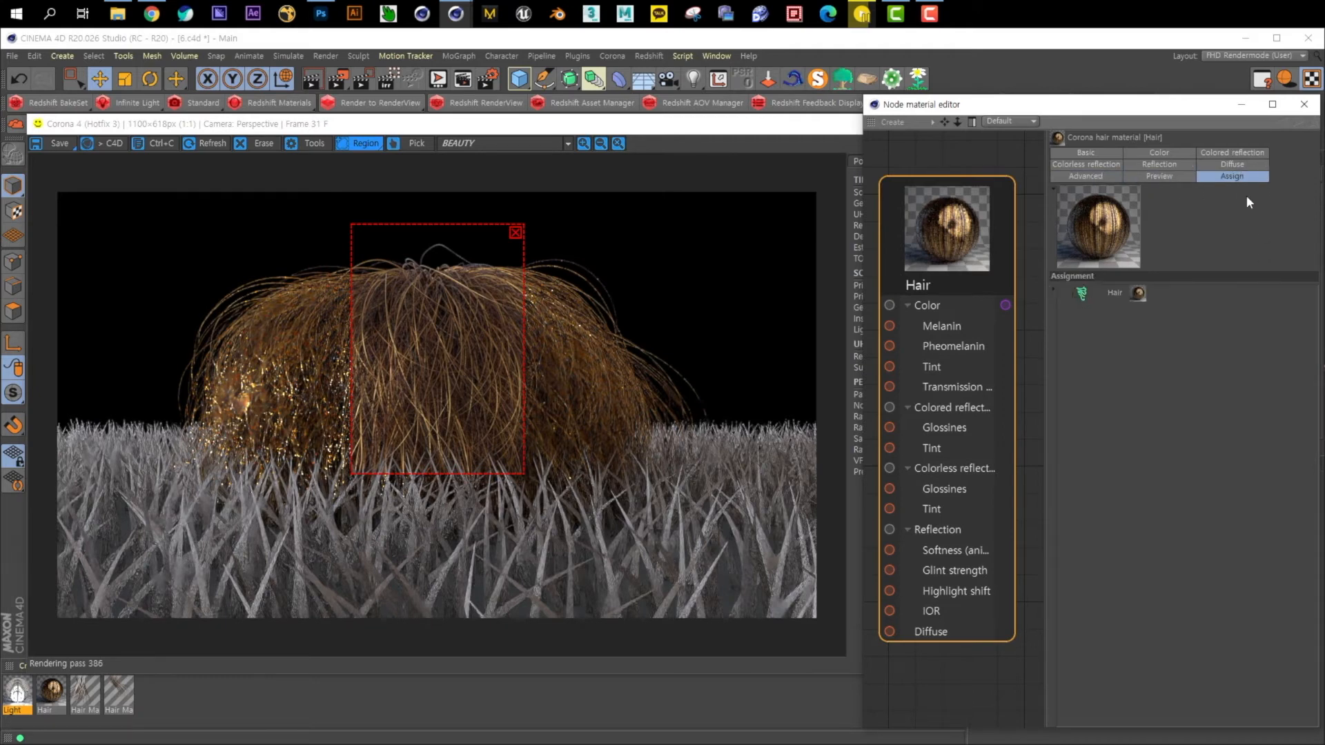
# Show the Color settings and move the render region down over the lower hair and the grass
pyautogui.click(1159, 152)
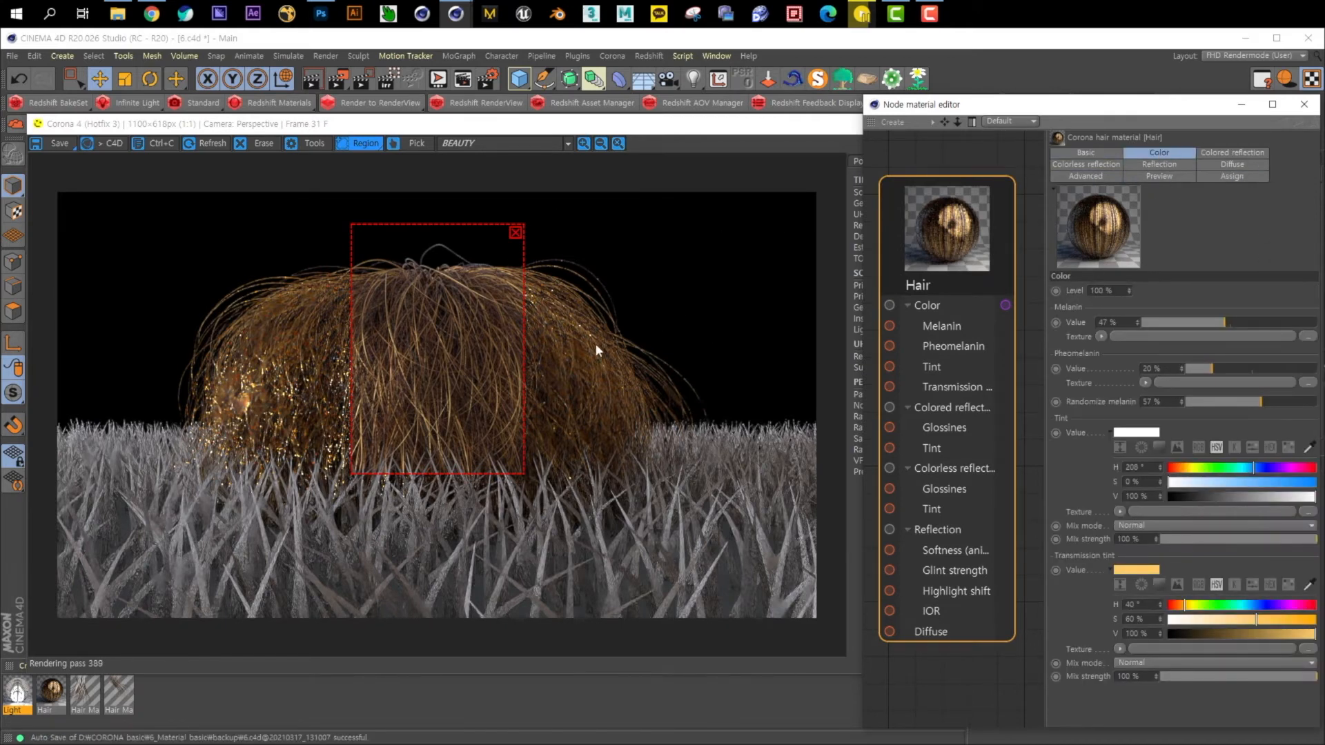
pyautogui.moveTo(523, 475); pyautogui.dragTo(519, 571)
pyautogui.click(1198, 246)
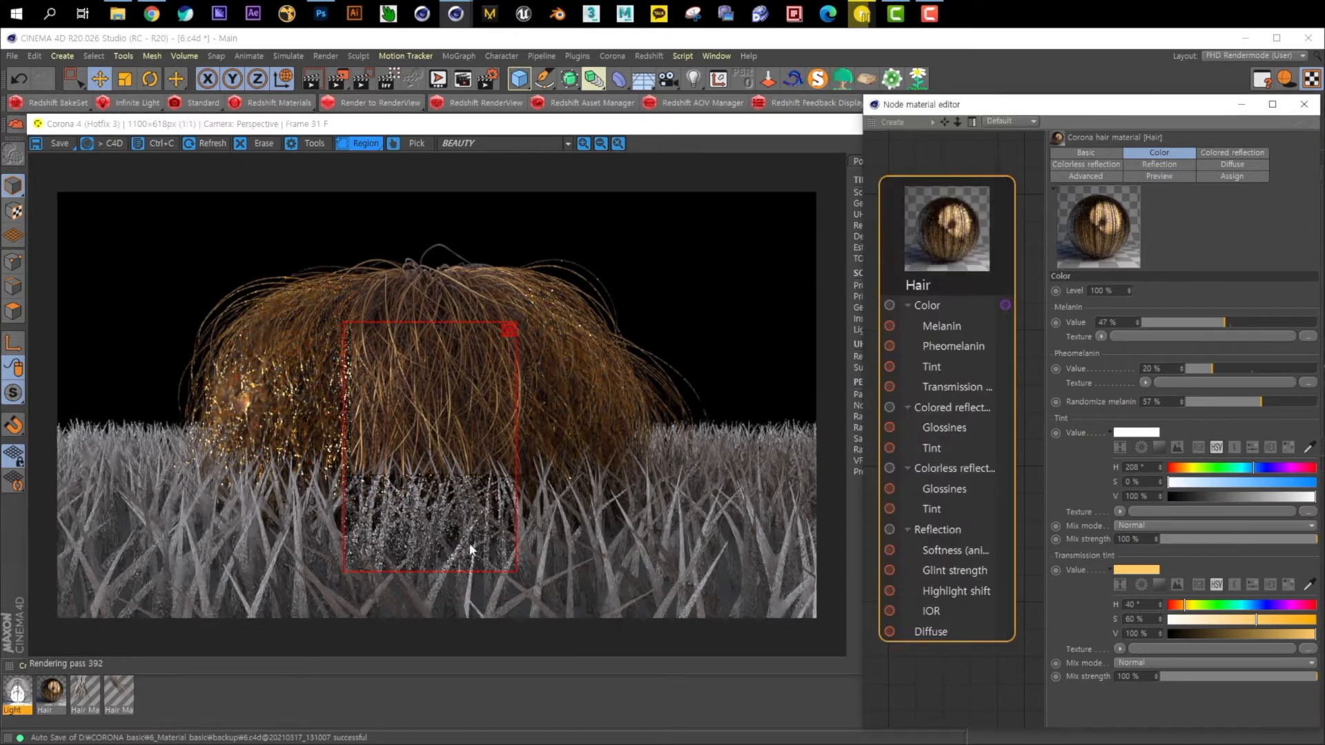
pyautogui.click(553, 432)
# Set the Reflection Glint strength to 0.59
pyautogui.click(1177, 164)
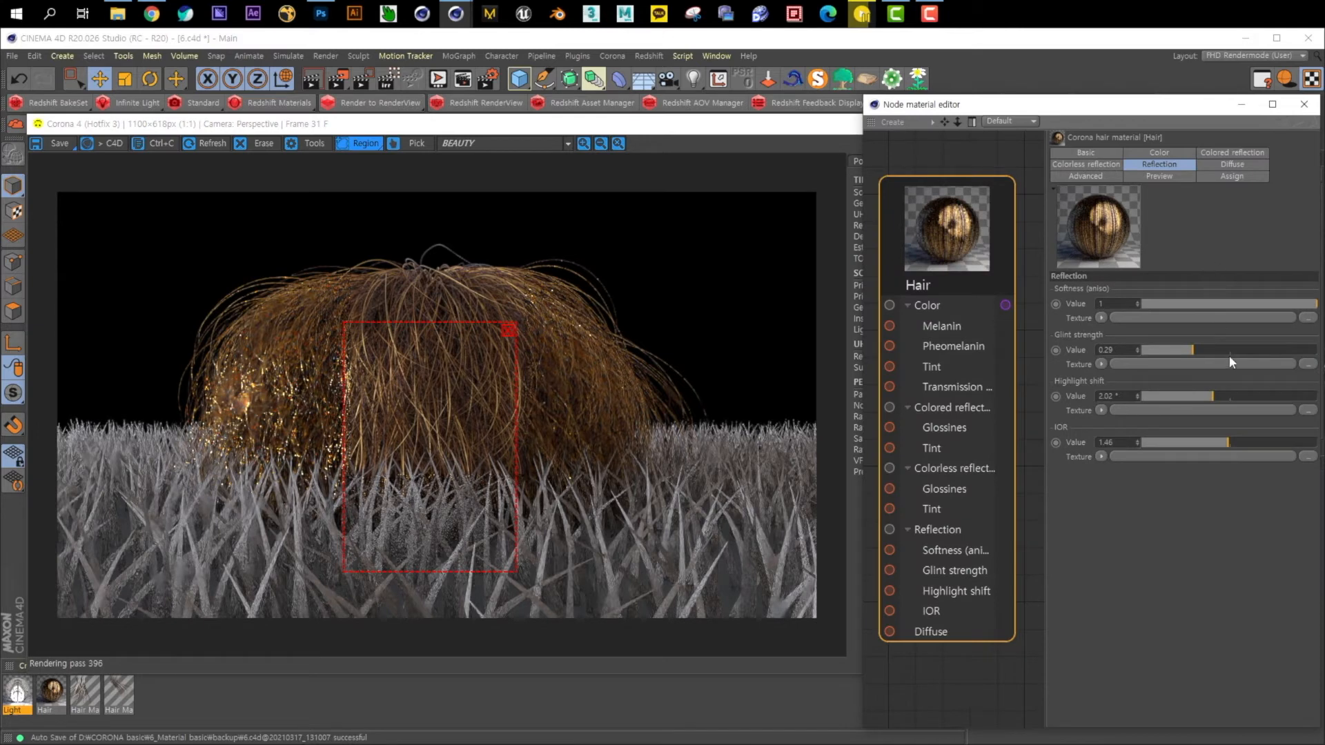
pyautogui.moveTo(1108, 351); pyautogui.dragTo(997, 353)
pyautogui.write('0.5')
pyautogui.press('Return')
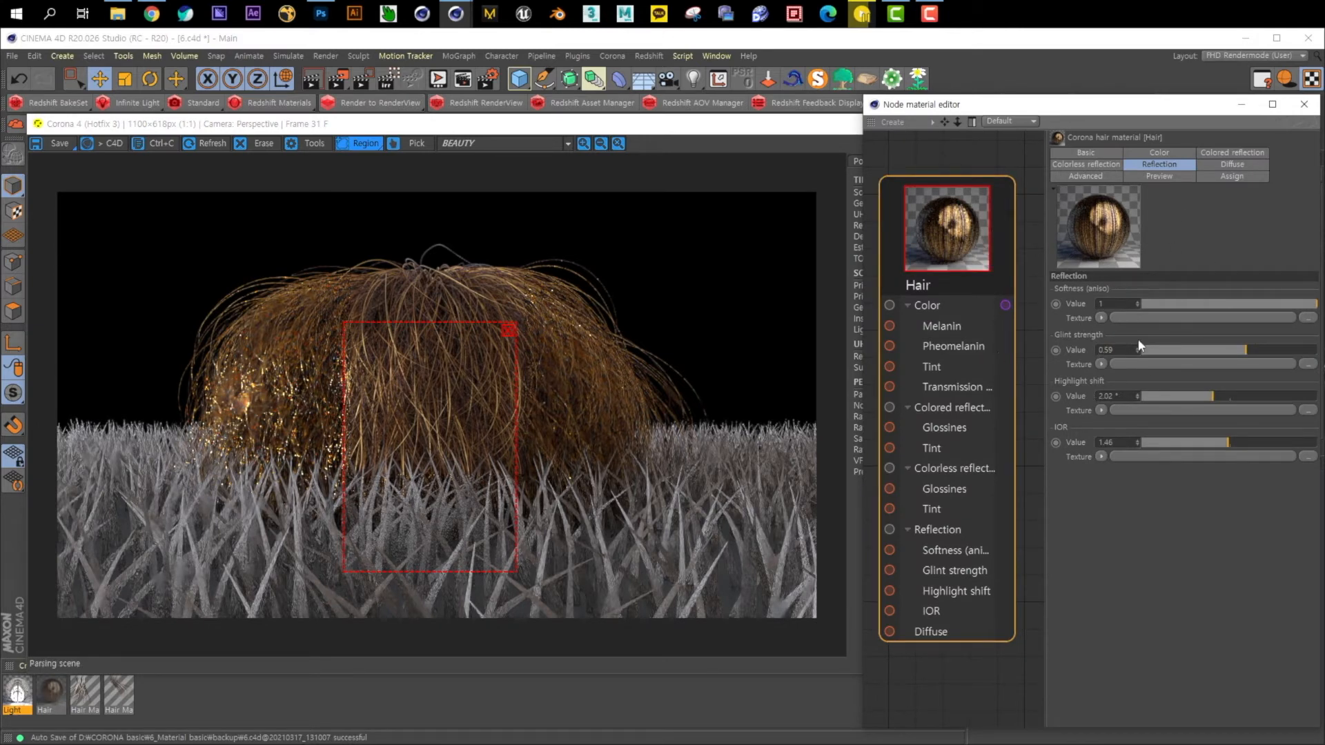
# Test the Colorless reflection Glossines at 1 and set it to 0.1
pyautogui.click(1086, 165)
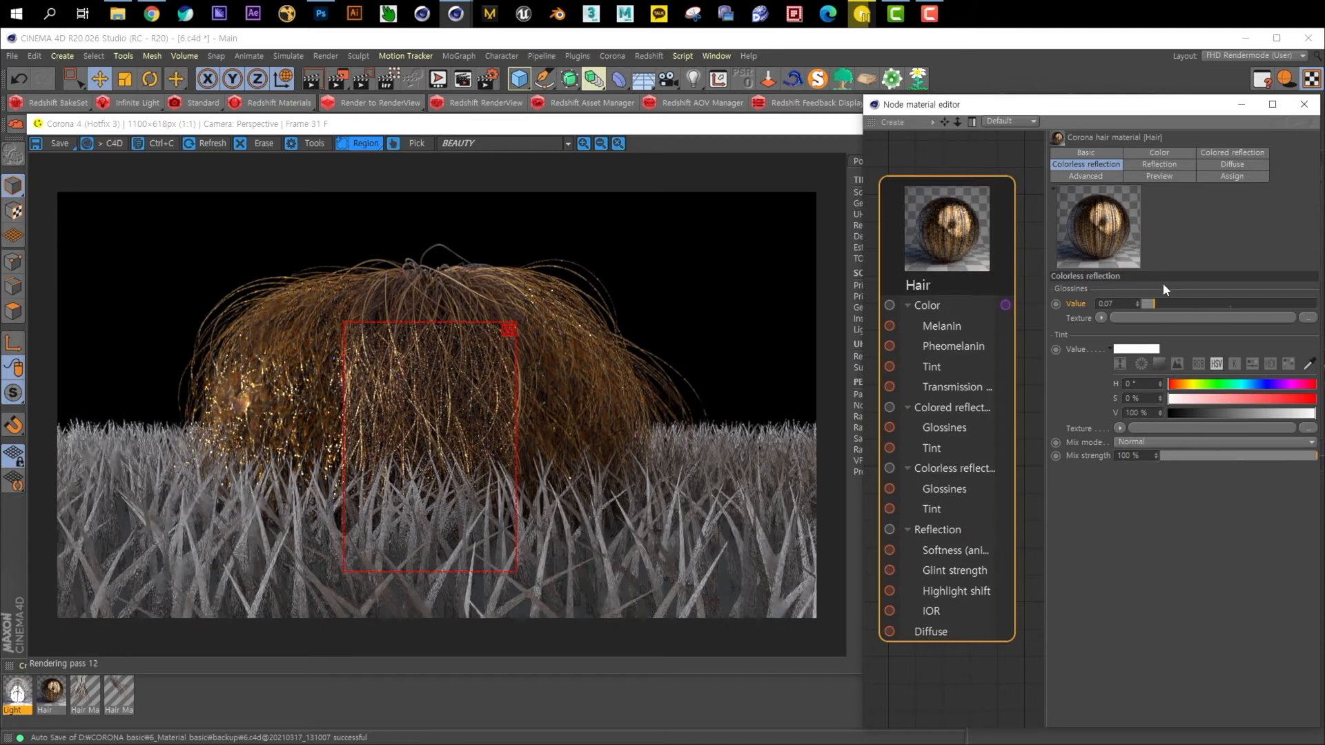
pyautogui.moveTo(1122, 304); pyautogui.dragTo(1041, 296)
pyautogui.write('1')
pyautogui.press('Return')
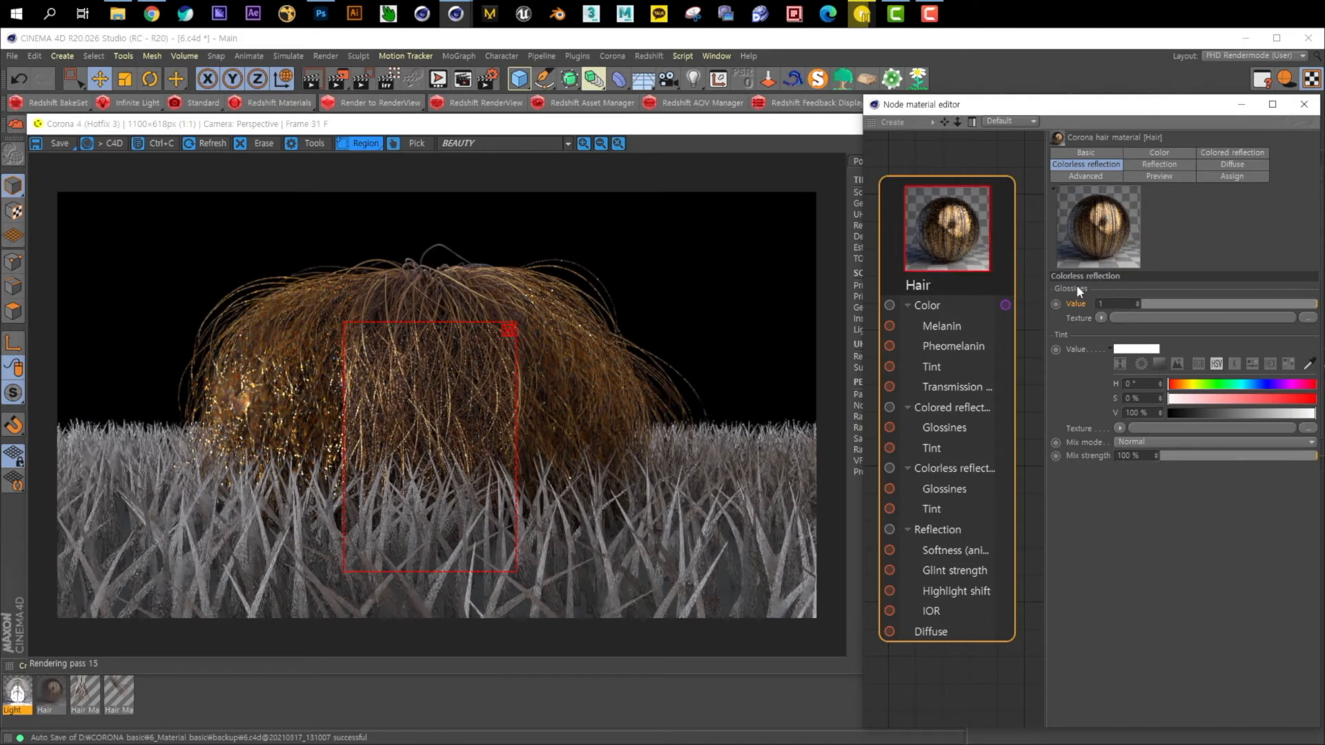
pyautogui.click(1209, 304)
pyautogui.write('0.1')
pyautogui.press('Return')
# Set the Colored reflection Glossines to 0.7
pyautogui.click(1235, 153)
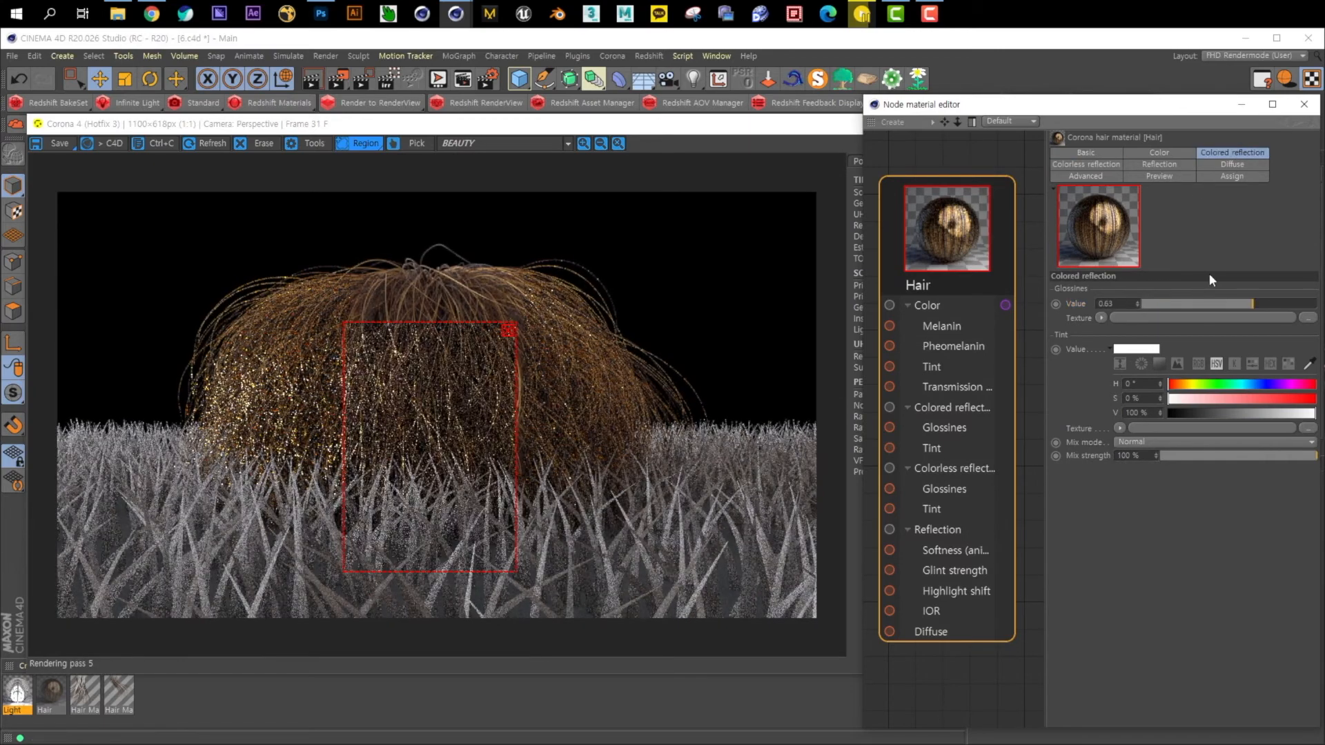
pyautogui.moveTo(1121, 304); pyautogui.dragTo(1018, 296)
pyautogui.write('0.7')
pyautogui.press('Return')
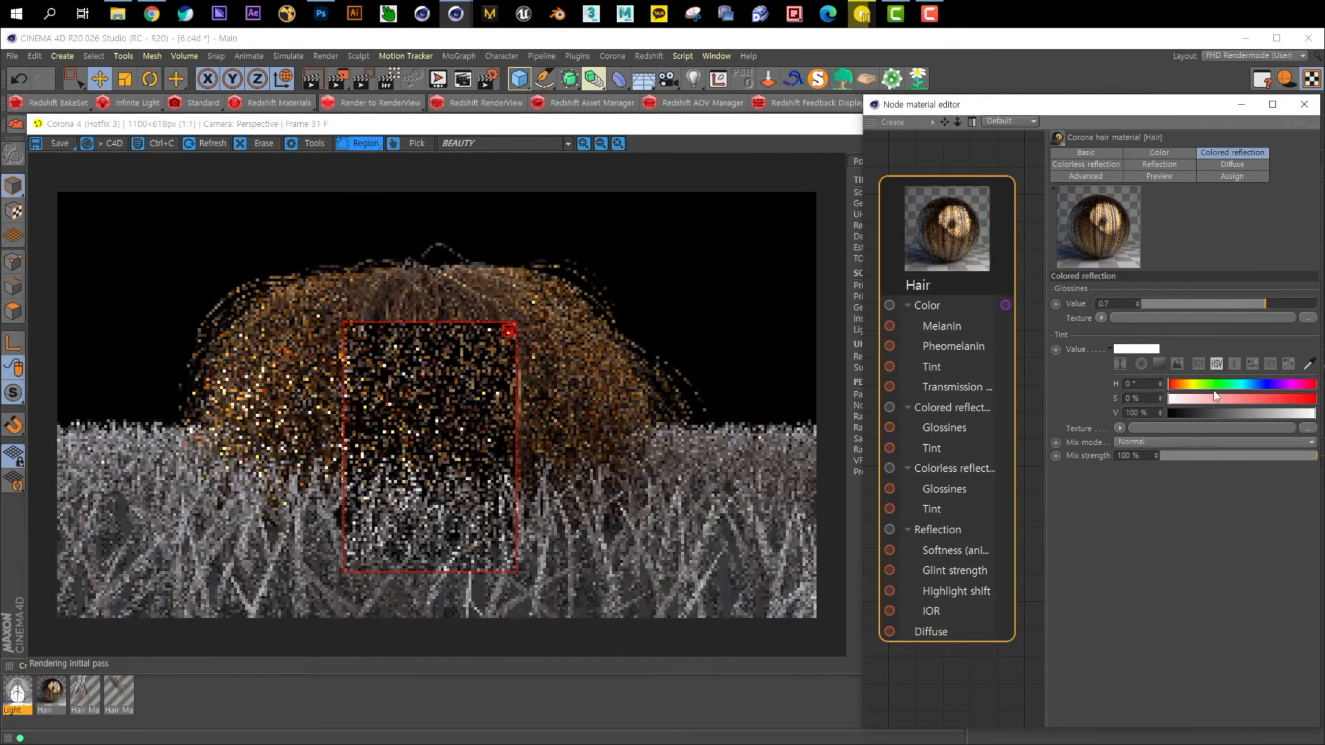
# Set the Diffuse level to 20% and its color to hue 327° and value 62% after testing hues 204° and 188°
pyautogui.click(1233, 164)
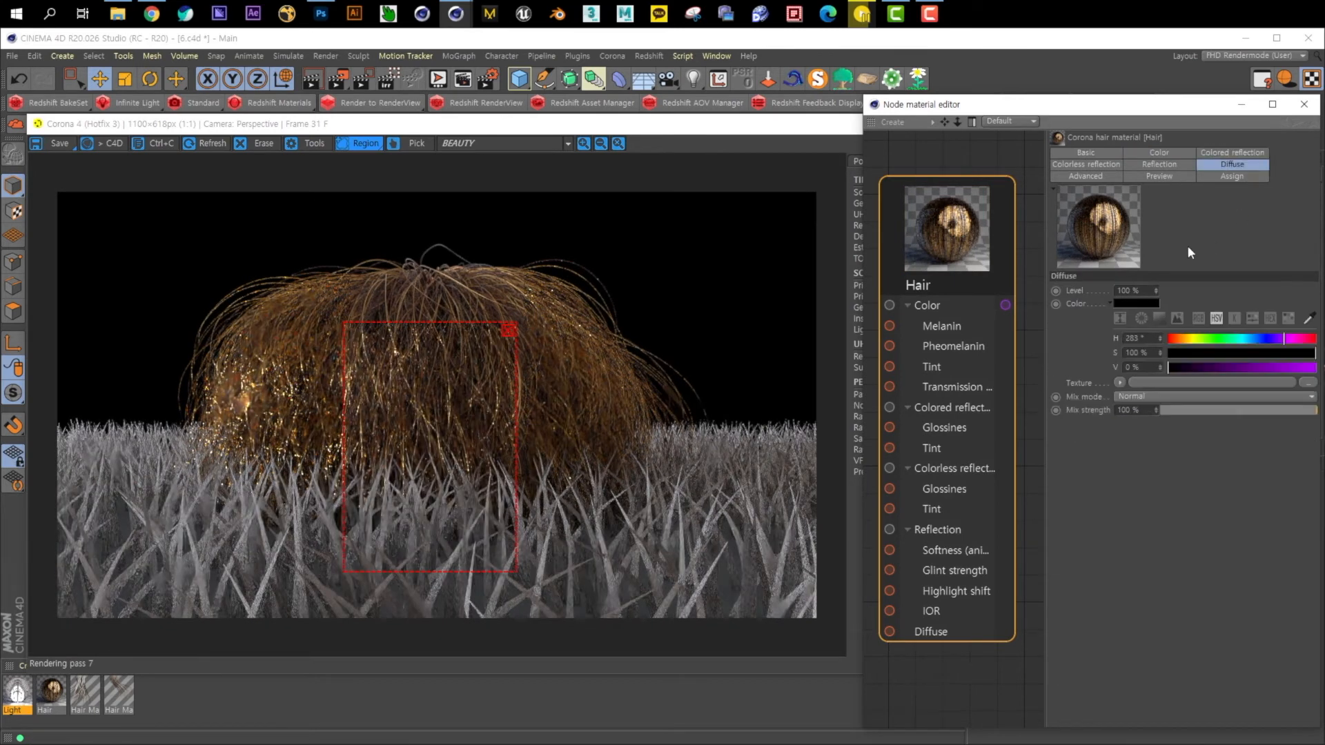
pyautogui.moveTo(1259, 338); pyautogui.dragTo(1251, 339)
pyautogui.click(1236, 366)
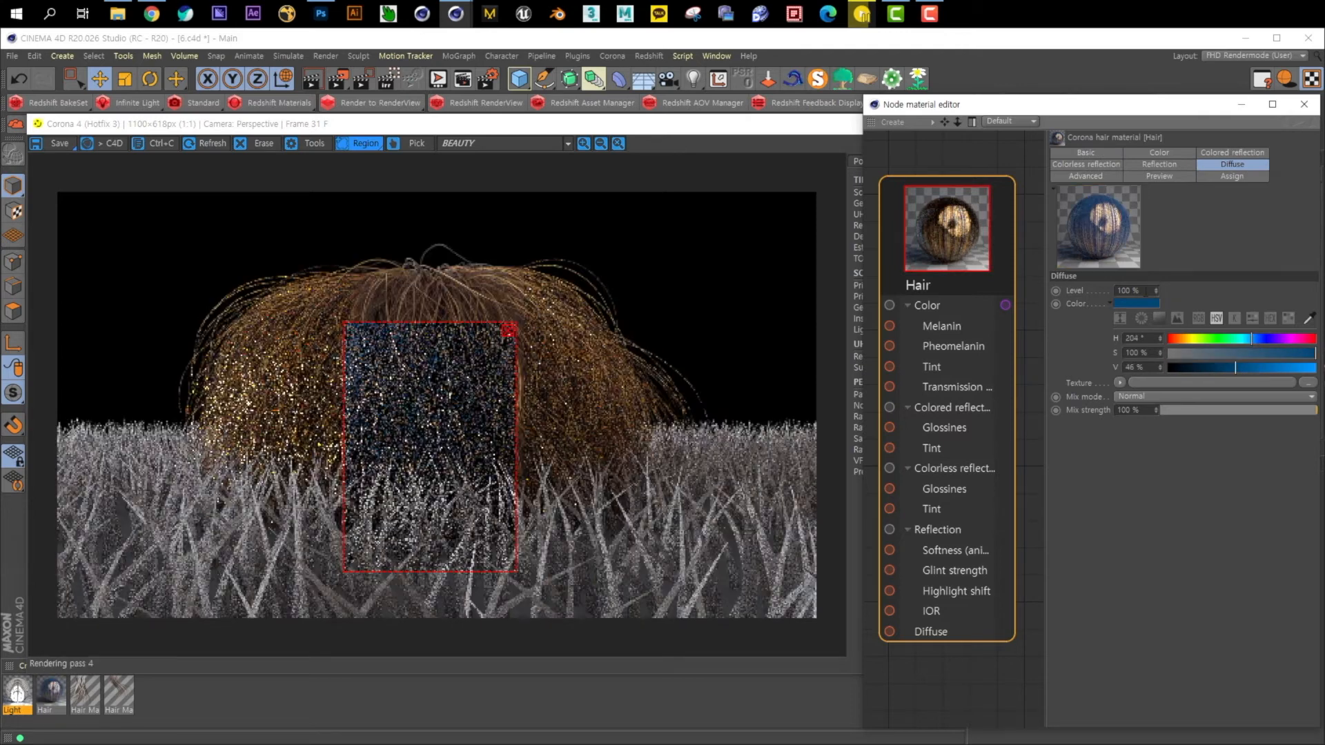
pyautogui.moveTo(1142, 290); pyautogui.dragTo(998, 288)
pyautogui.write('20')
pyautogui.press('Return')
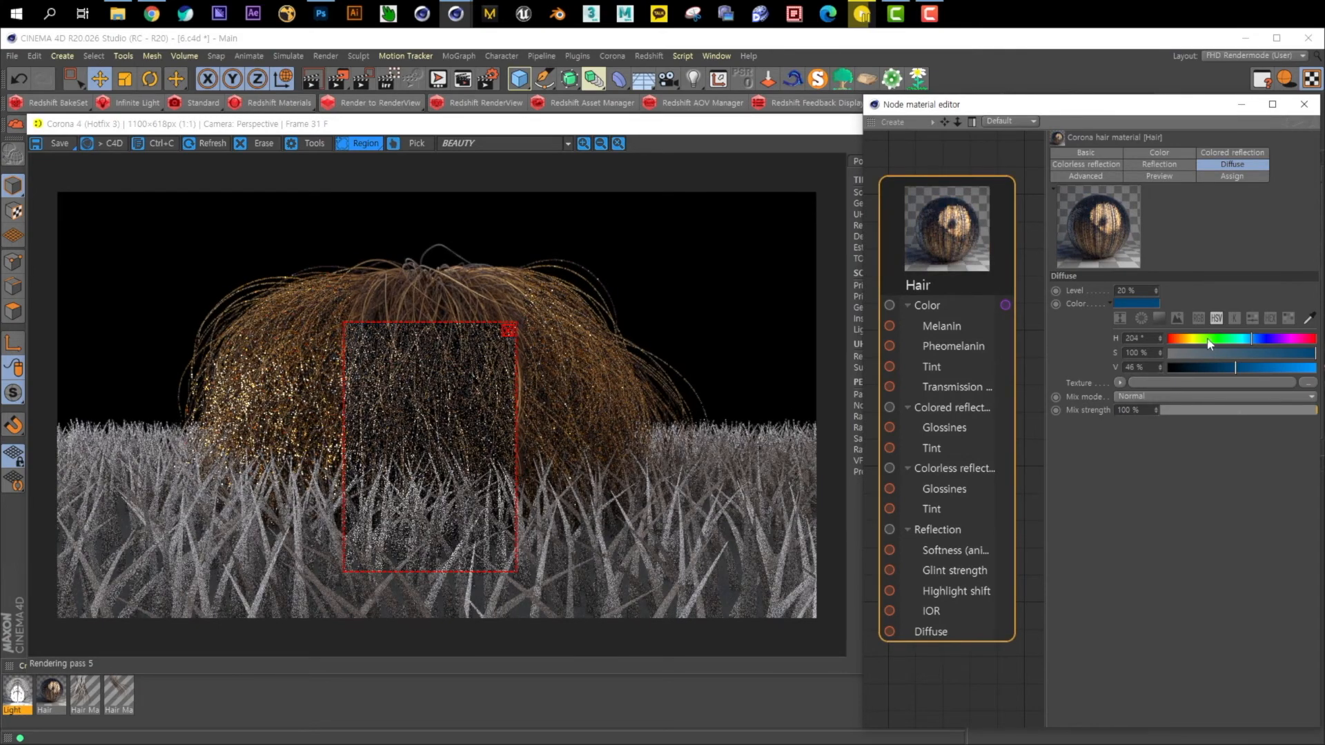
pyautogui.moveTo(1248, 344); pyautogui.dragTo(1258, 365)
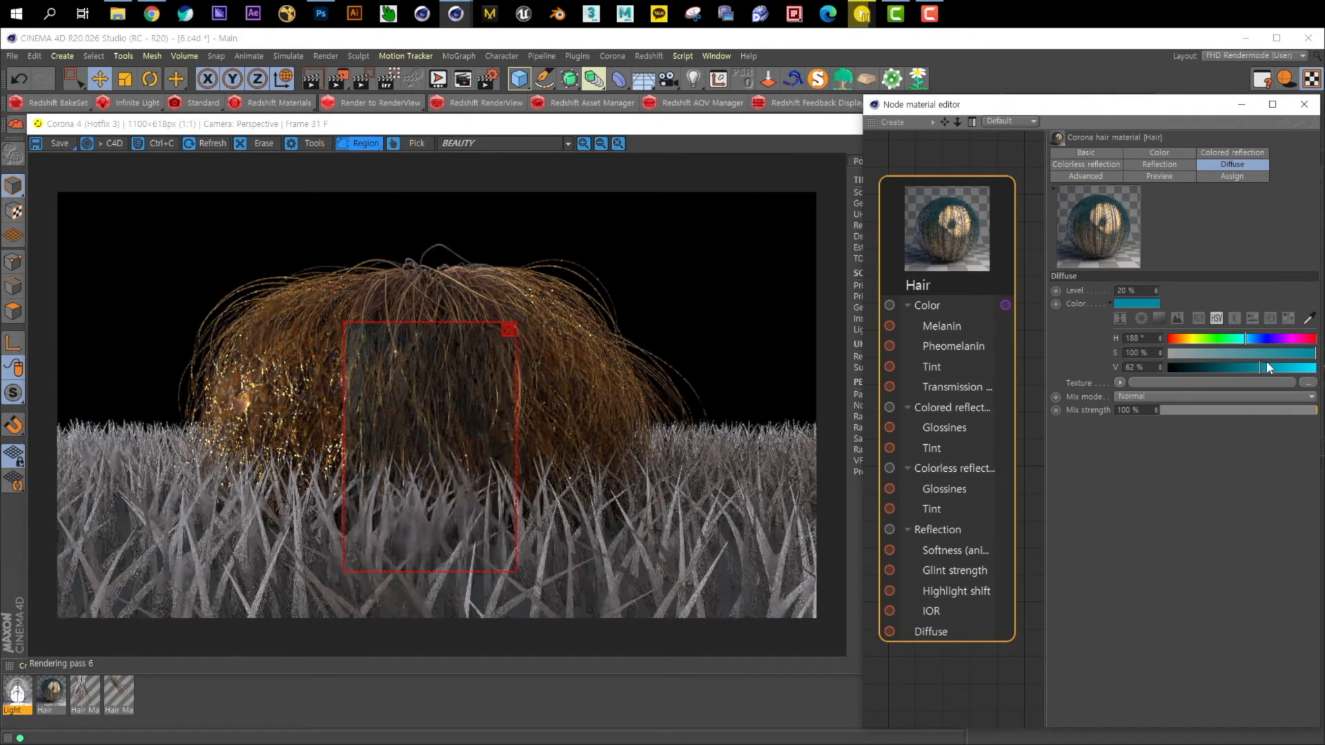
pyautogui.click(1303, 339)
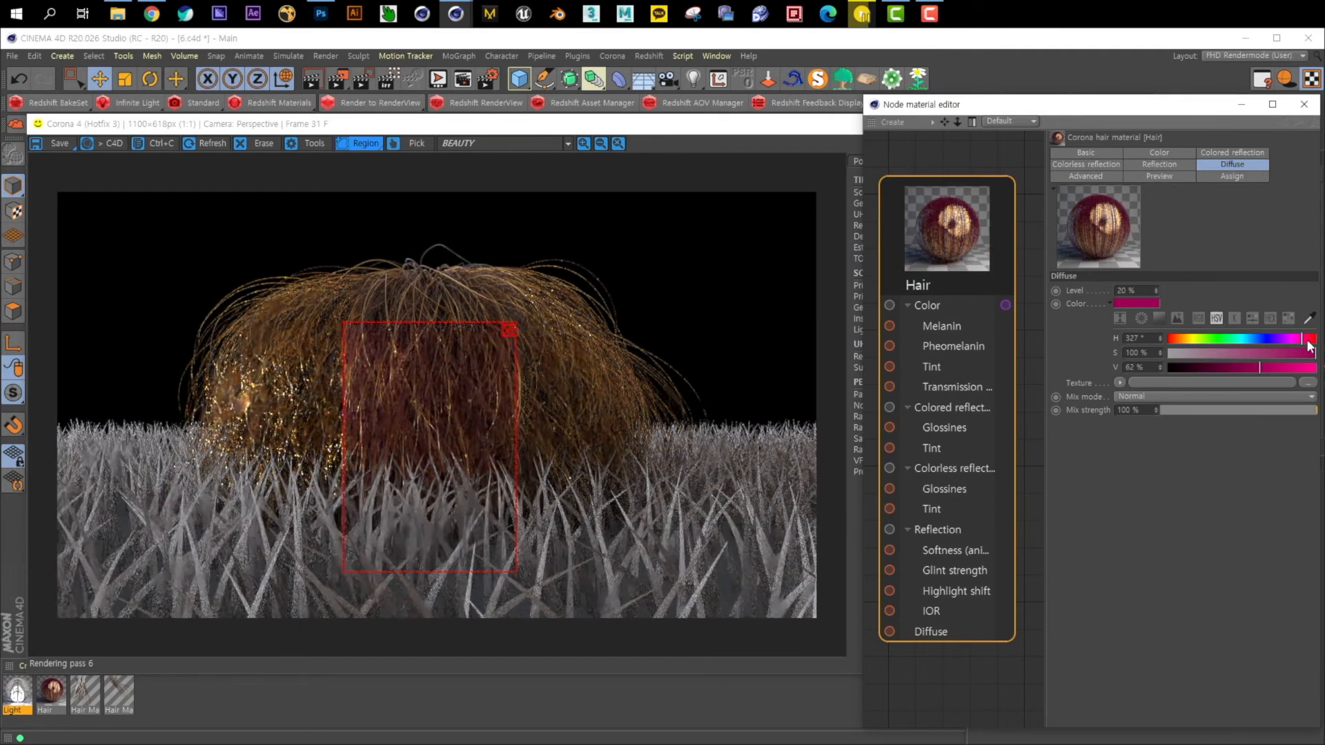
# Test the hair color's Melanin value at 100%
pyautogui.click(1171, 168)
pyautogui.click(1246, 155)
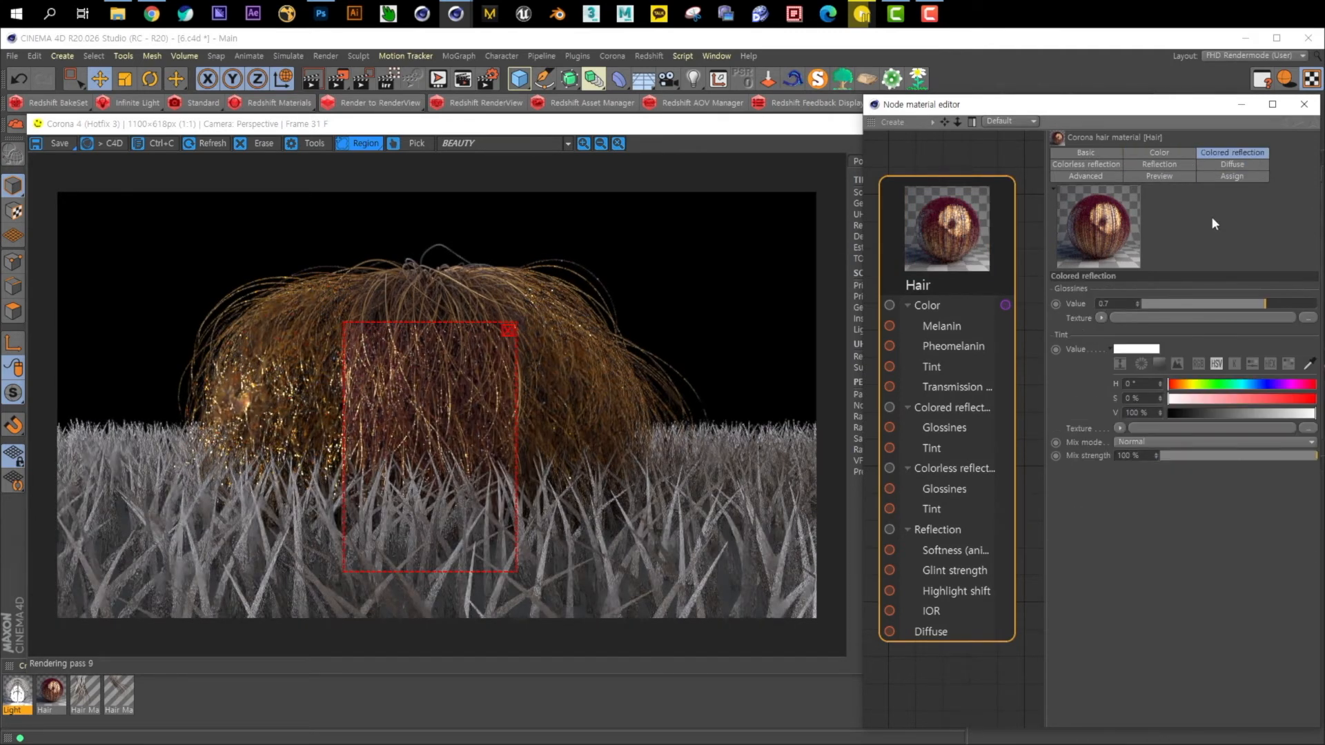
pyautogui.click(1174, 155)
pyautogui.click(1112, 322)
pyautogui.write('100')
pyautogui.press('Return')
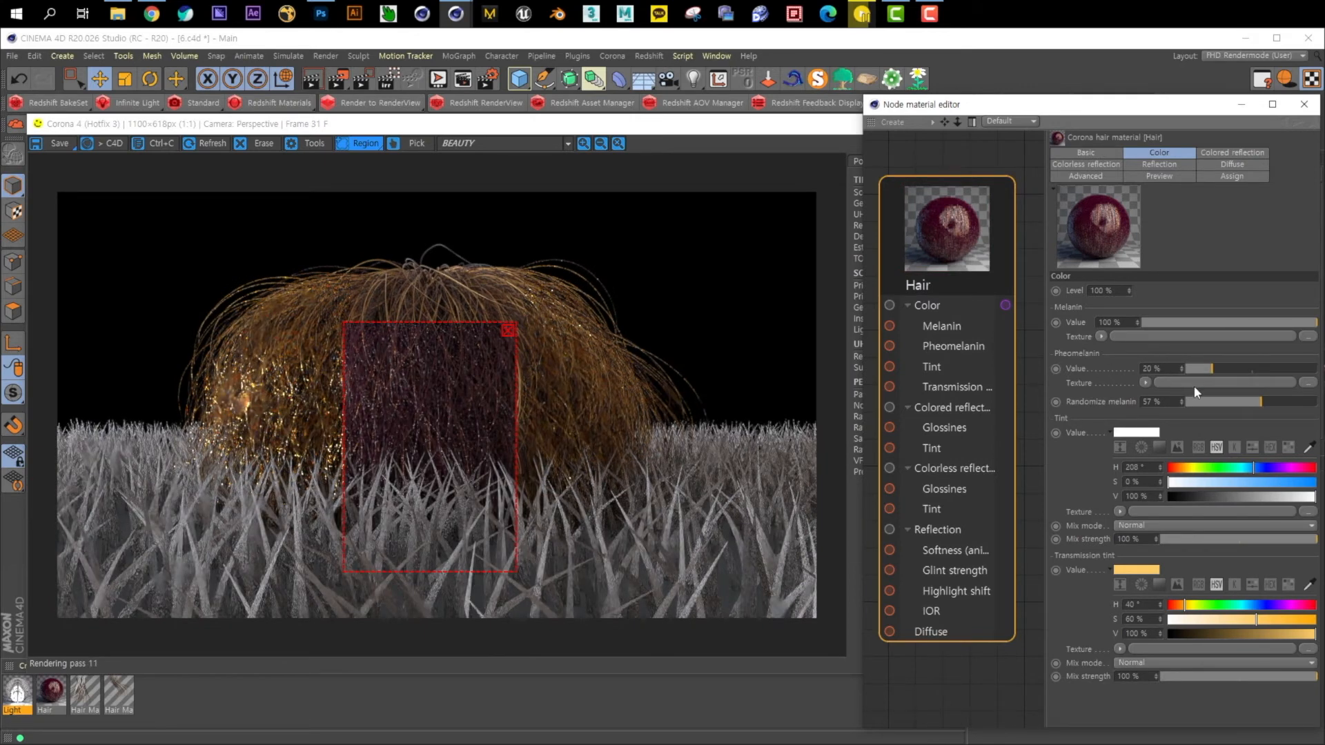
# Set Randomize melanin to 50% and the Melanin value to 70%
pyautogui.moveTo(1180, 403); pyautogui.dragTo(1041, 404)
pyautogui.doubleClick(1125, 324)
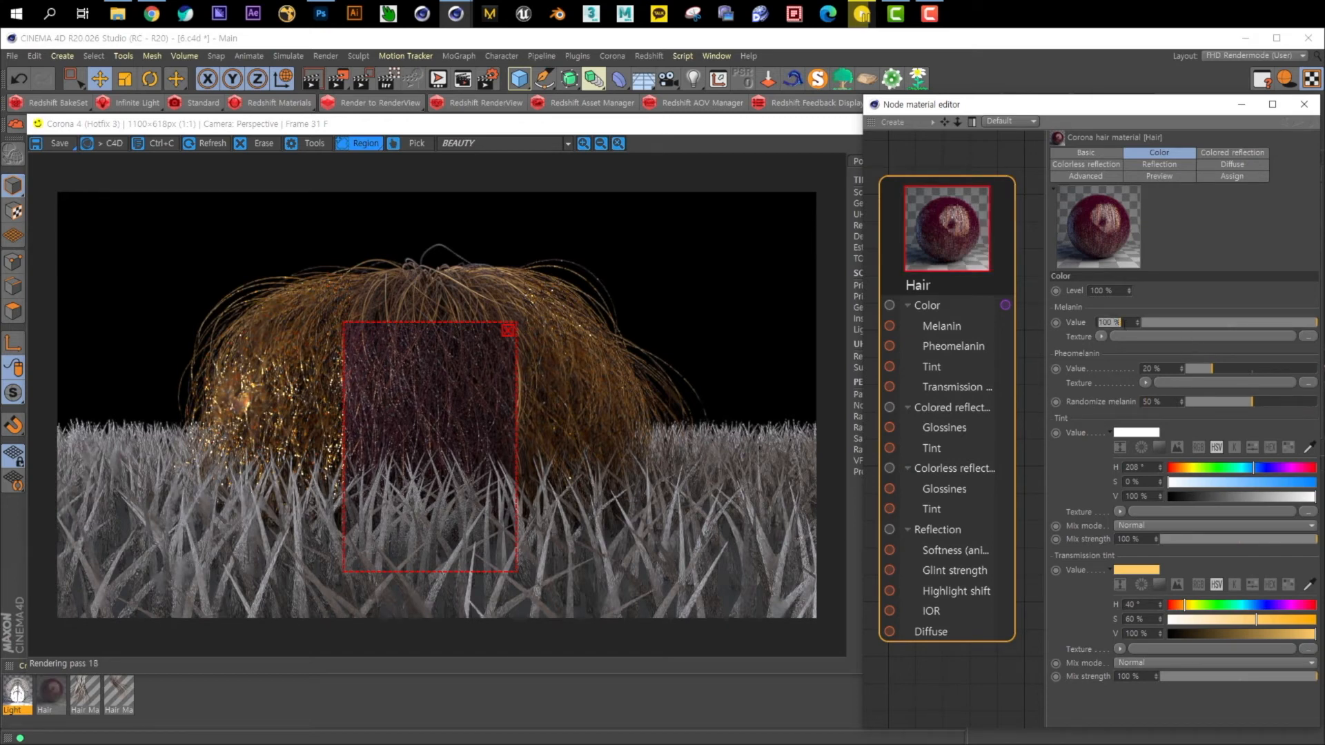
pyautogui.write('70')
pyautogui.press('Return')
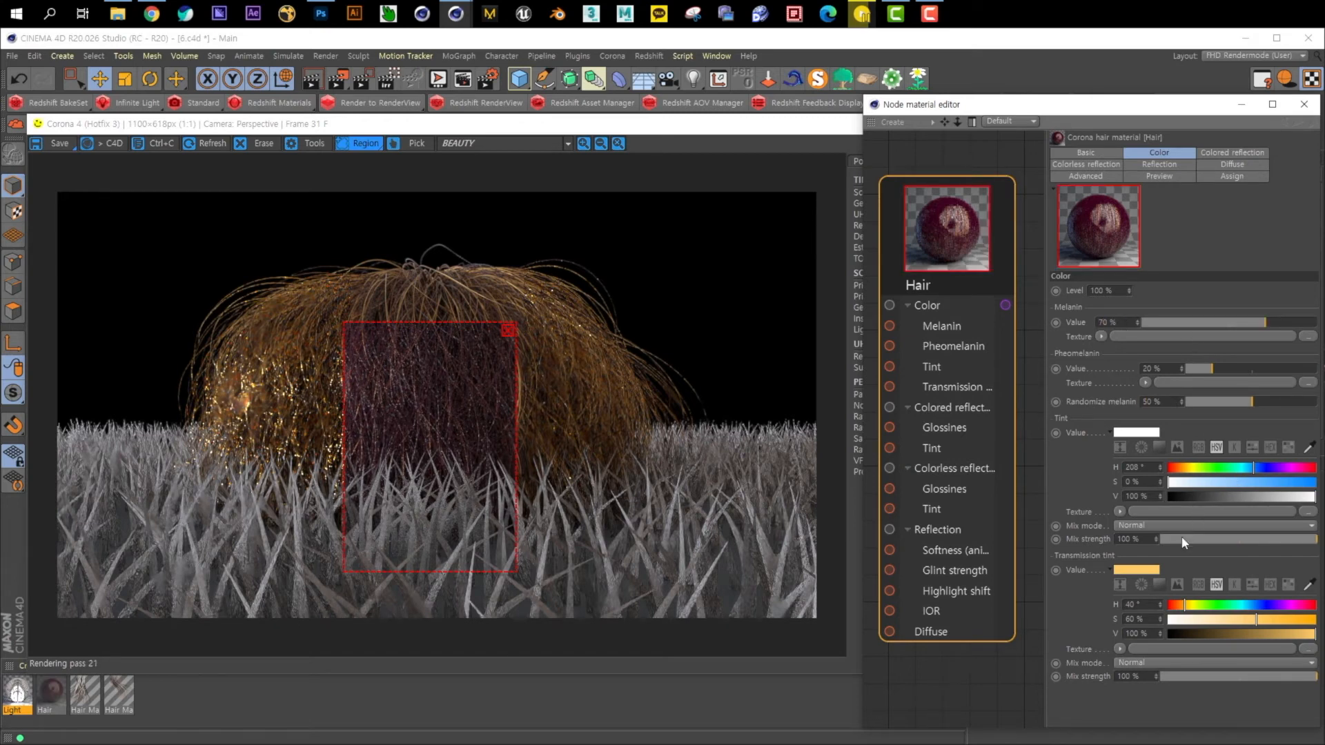
# Raise the Transmission tint saturation to 97% and bring the render window to the front
pyautogui.moveTo(1257, 619); pyautogui.dragTo(1313, 621)
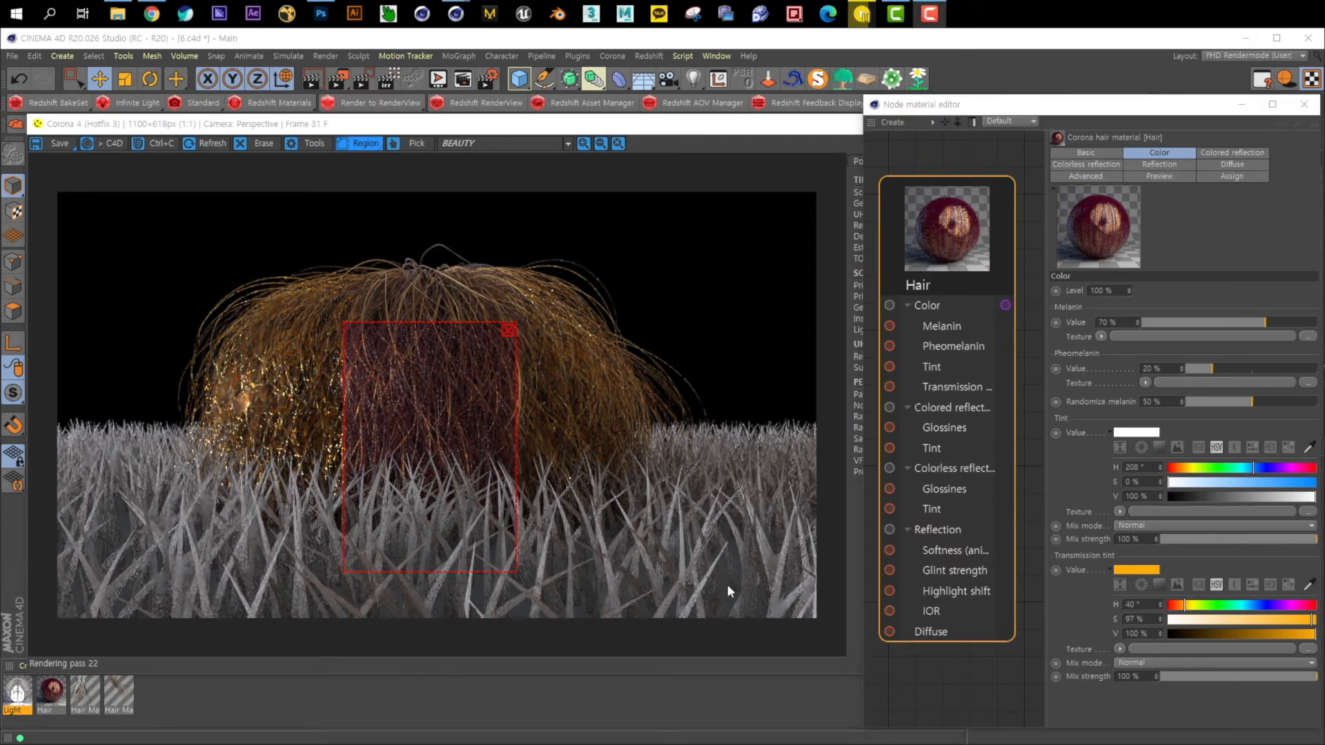
pyautogui.click(722, 380)
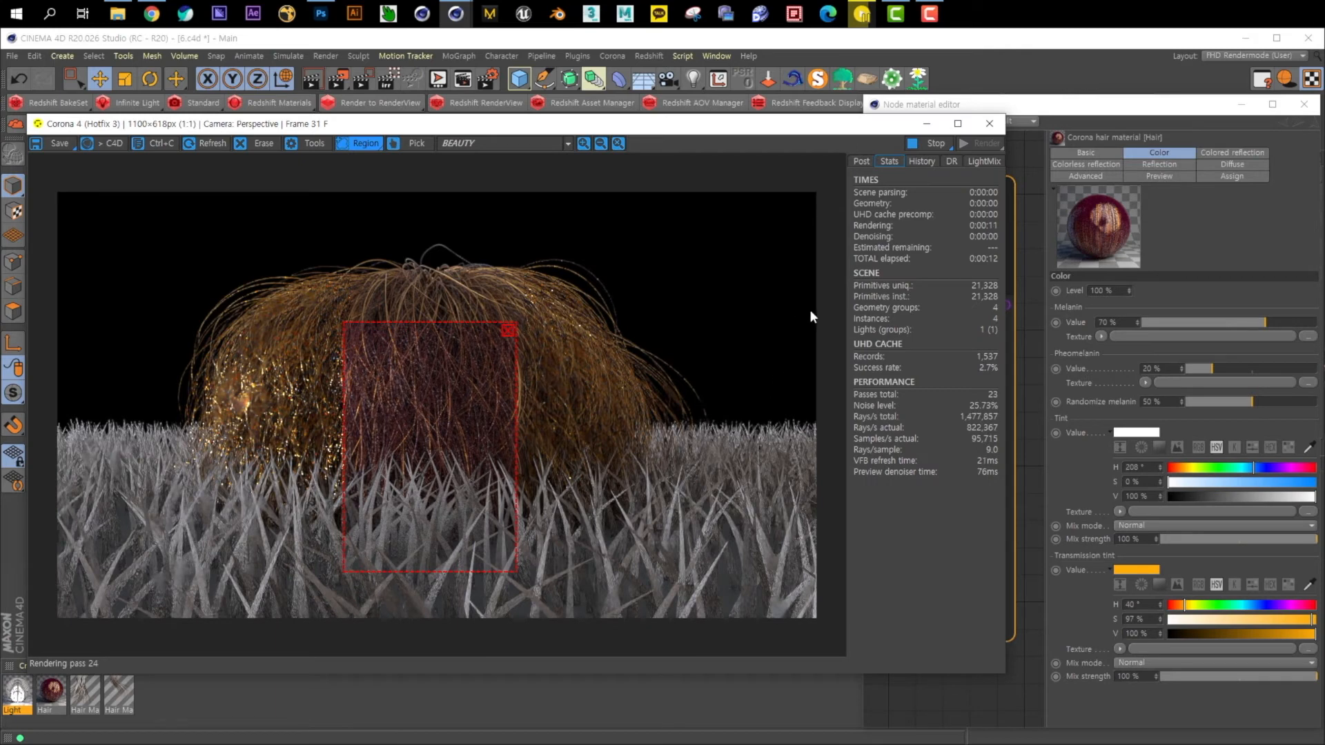
# Add a new Corona hair material beside the existing Hair node in the node material editor
pyautogui.moveTo(861, 128); pyautogui.dragTo(864, 53)
pyautogui.click(1021, 168)
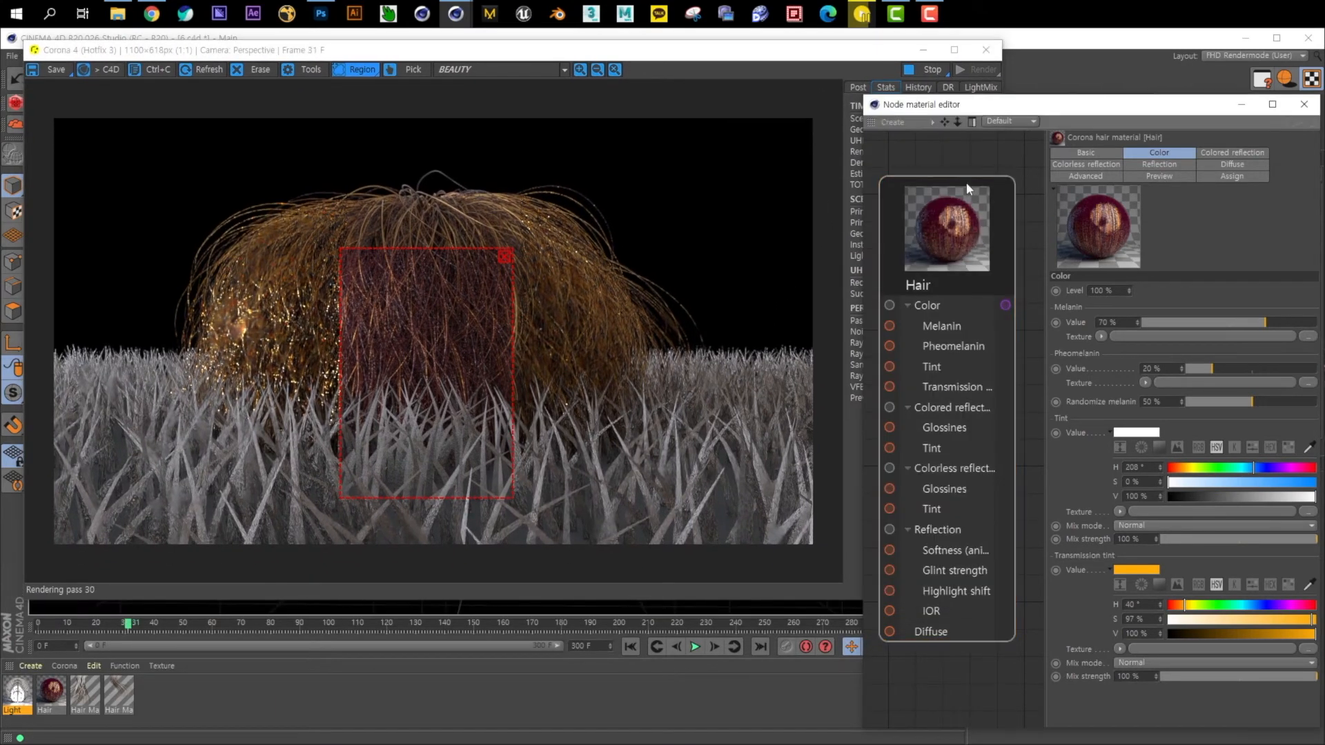
pyautogui.scroll(-4, 965, 270)
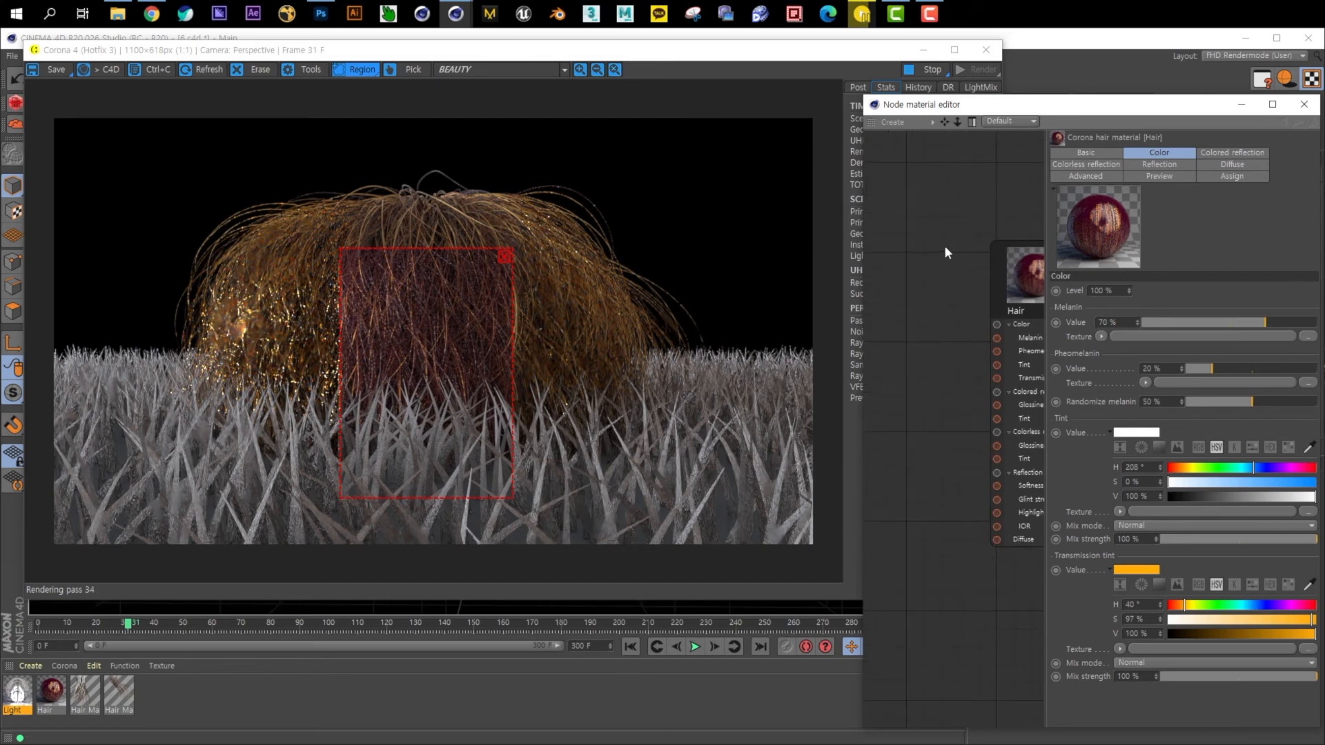
pyautogui.rightClick(894, 238)
pyautogui.moveTo(932, 276)
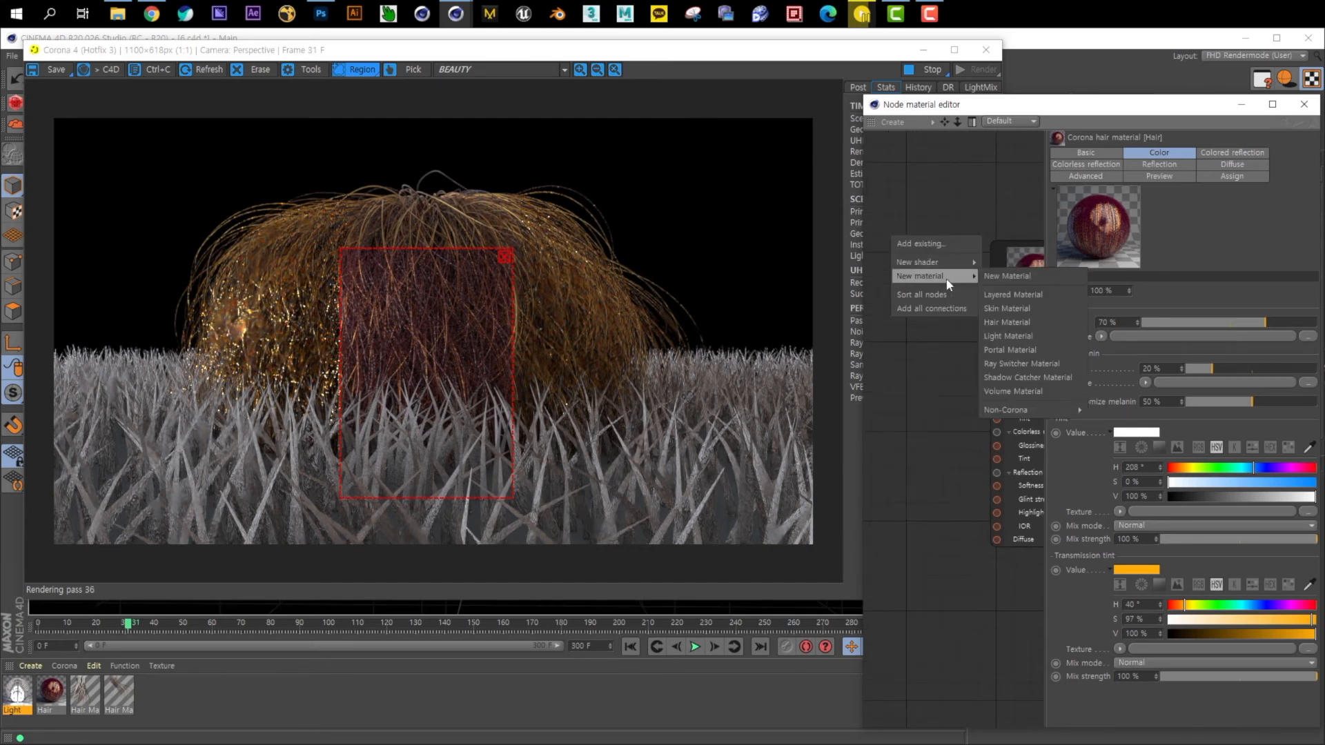
pyautogui.click(1050, 324)
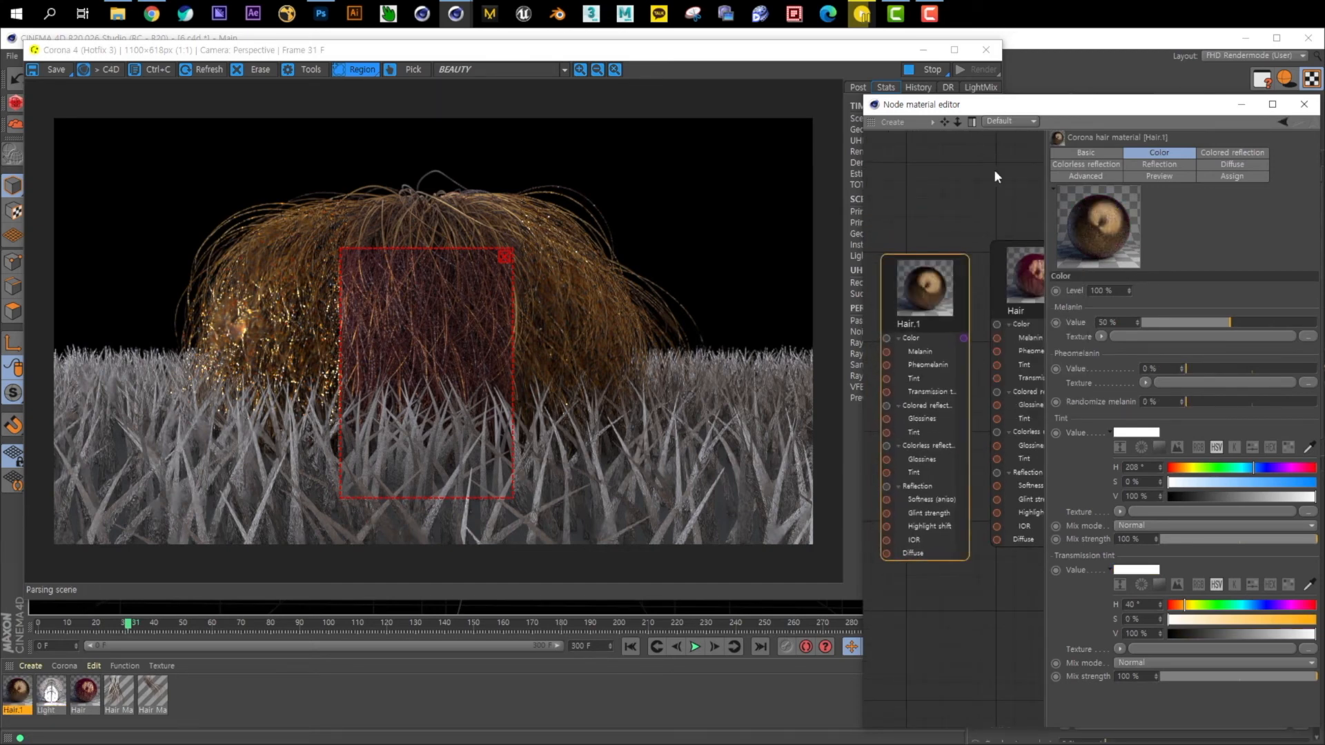
# Assign the new Hair.1 material to the grass Hair object in the object list
pyautogui.moveTo(994, 104); pyautogui.dragTo(969, 412)
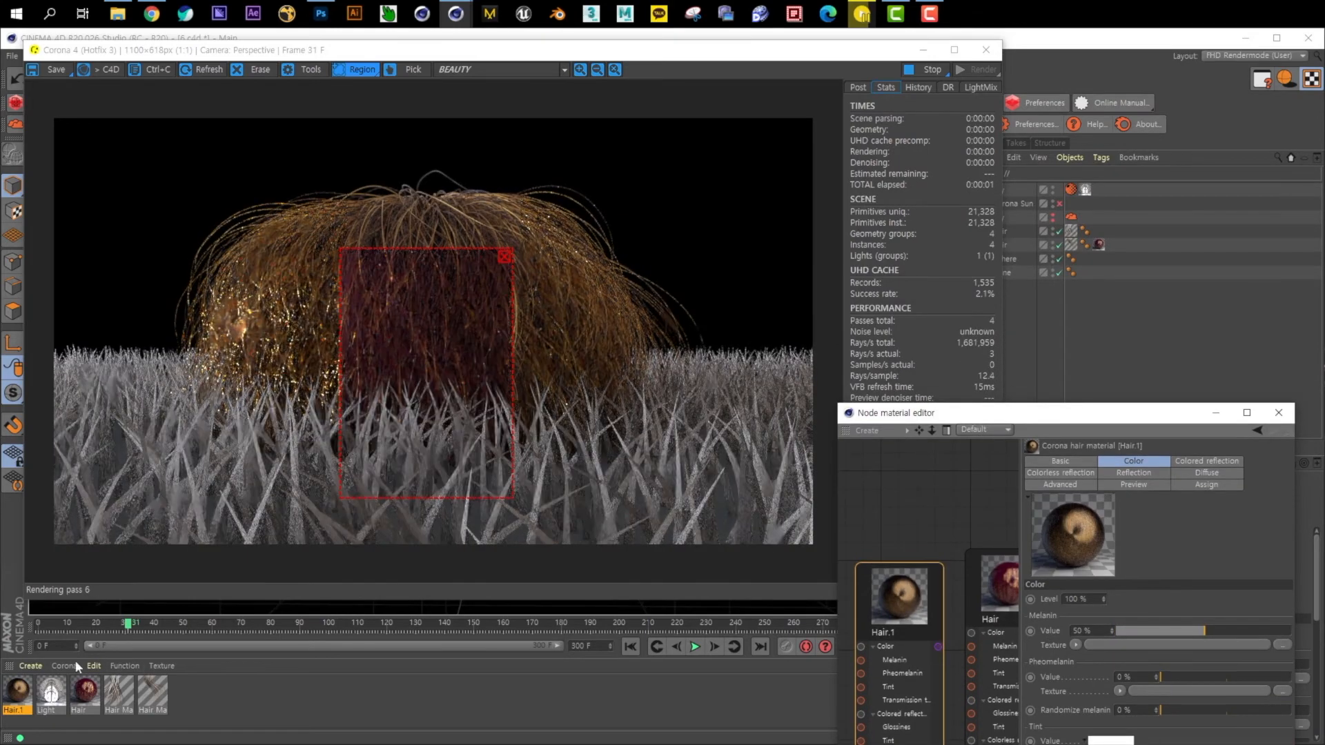
pyautogui.moveTo(24, 690); pyautogui.dragTo(1029, 235)
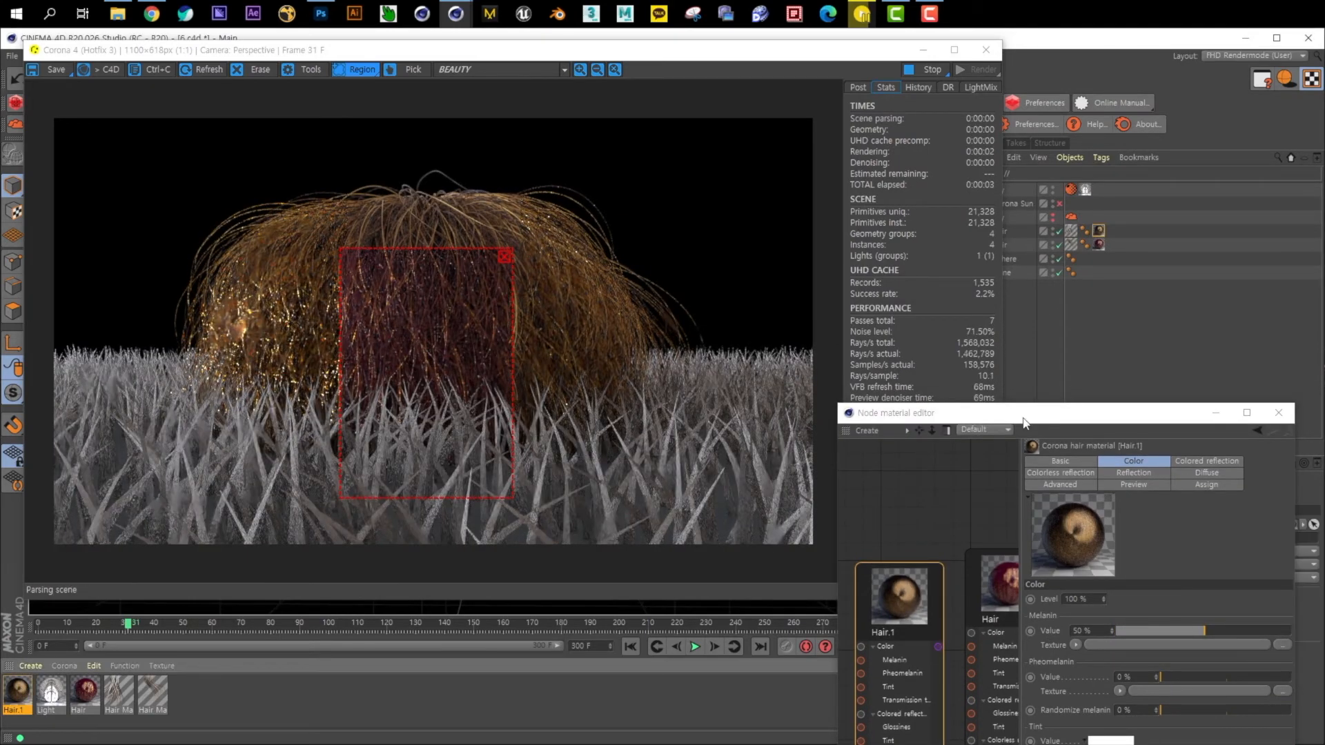
pyautogui.moveTo(1026, 414); pyautogui.dragTo(967, 153)
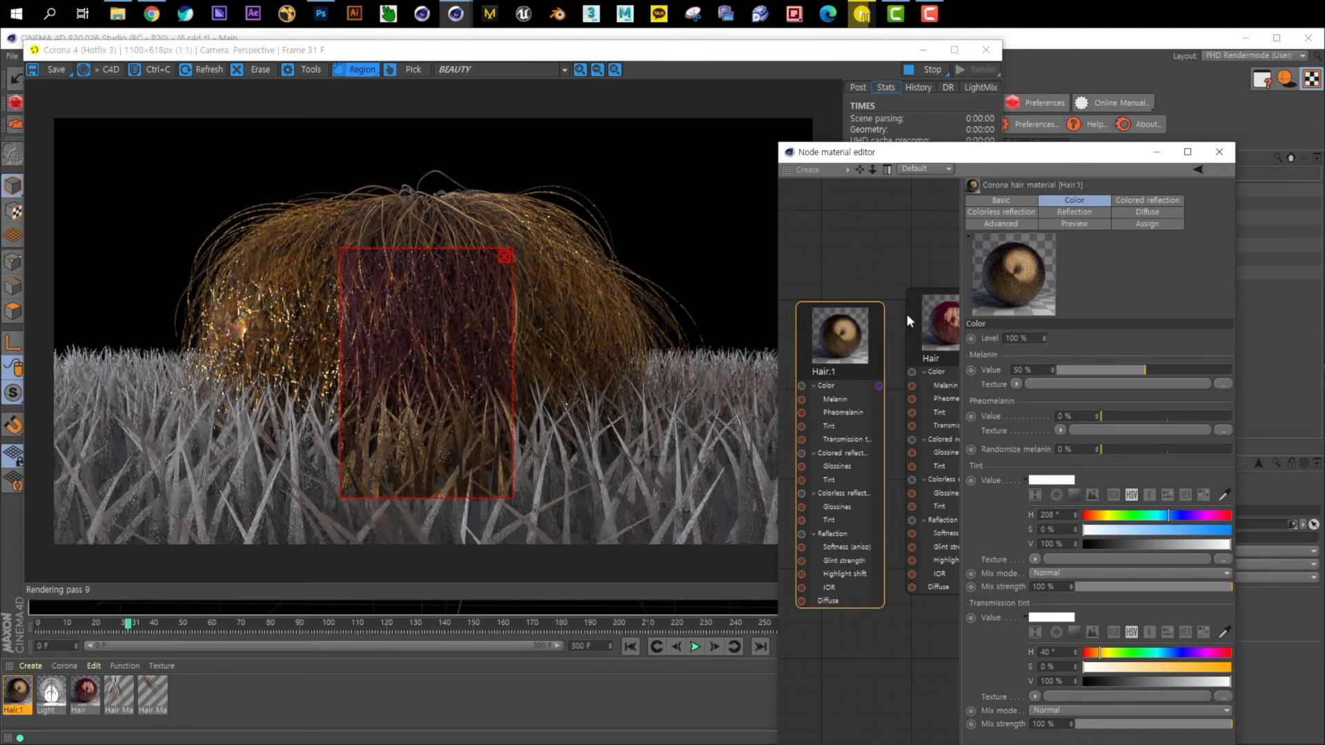
# Set the Melanin value of the Hair.1 material to 10%
pyautogui.click(1149, 201)
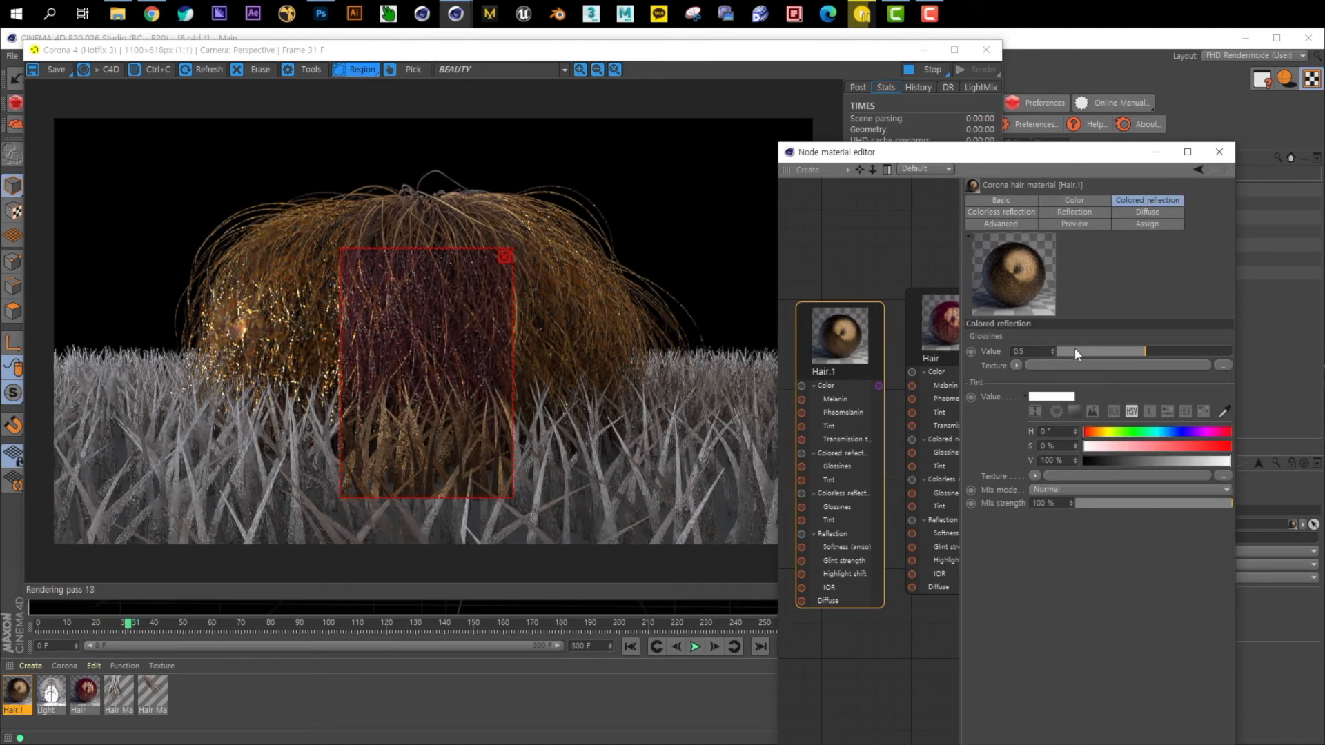
pyautogui.click(1075, 205)
pyautogui.click(1073, 366)
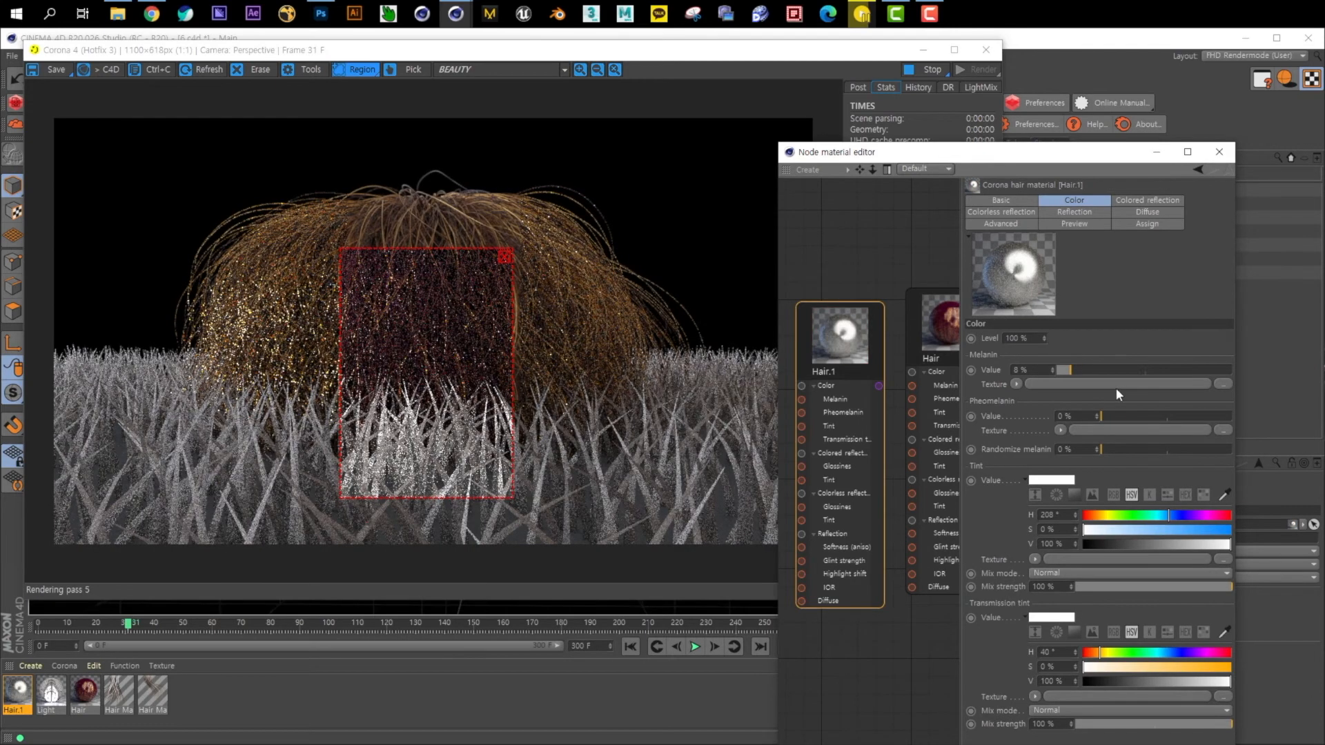
pyautogui.moveTo(1035, 371); pyautogui.dragTo(969, 373)
pyautogui.write('10')
pyautogui.press('Return')
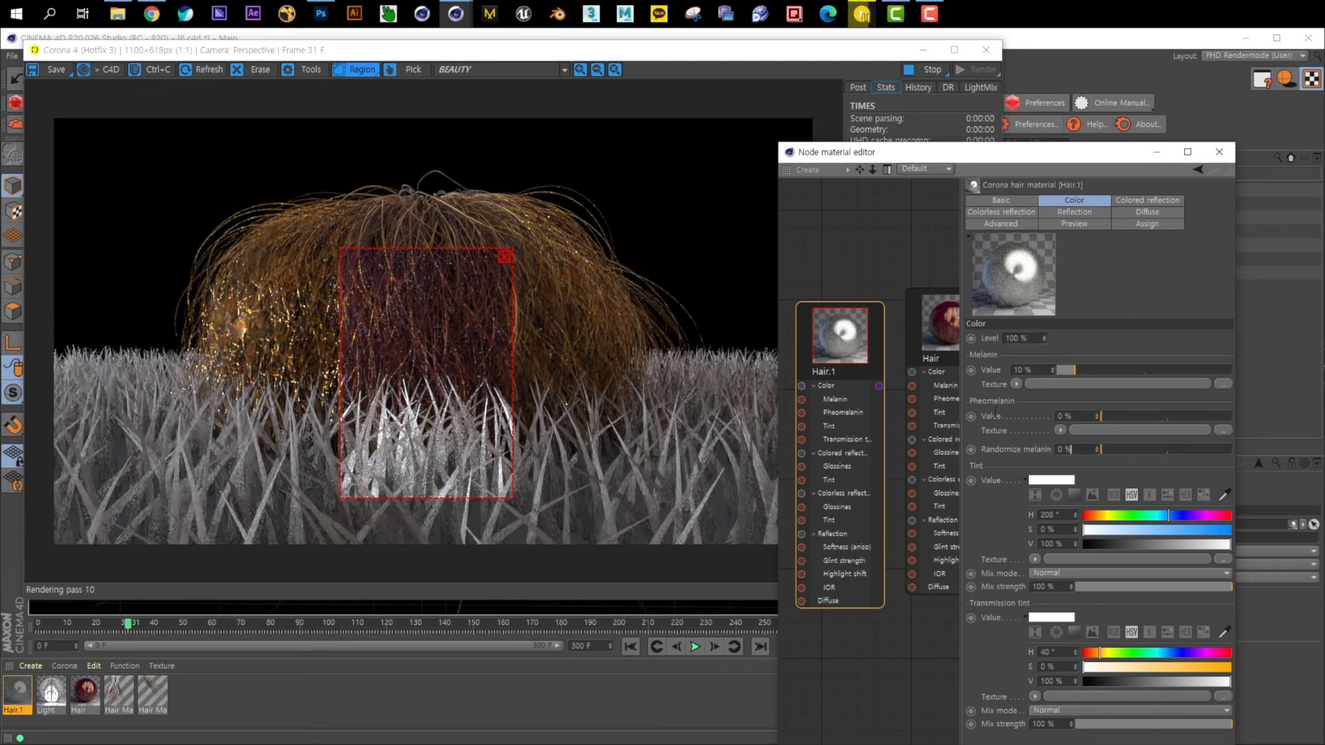
# Set Randomize melanin of the Hair.1 material to 10% after trying 30%
pyautogui.write('30')
pyautogui.press('Return')
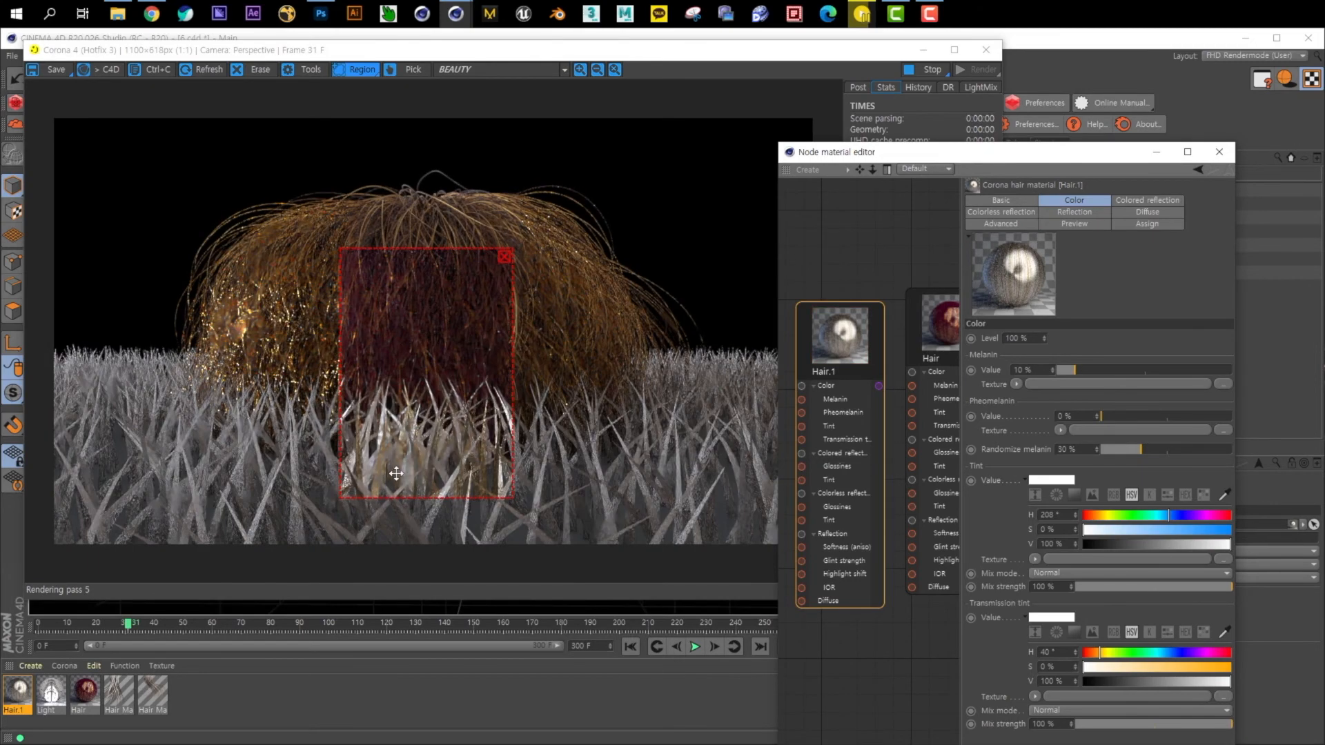
pyautogui.moveTo(1088, 450); pyautogui.dragTo(986, 451)
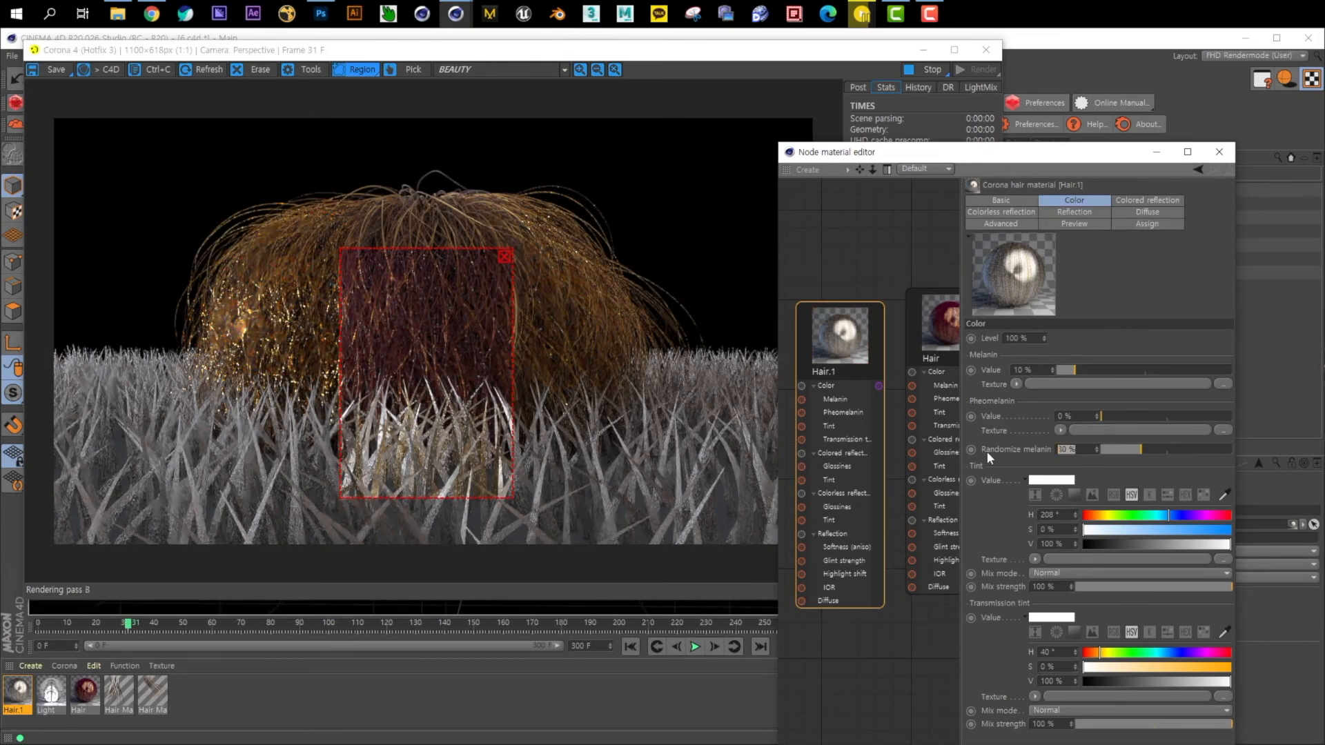
# Set the Hair.1 color tint to hue 179° with 23% saturation
pyautogui.click(1060, 482)
pyautogui.click(1086, 479)
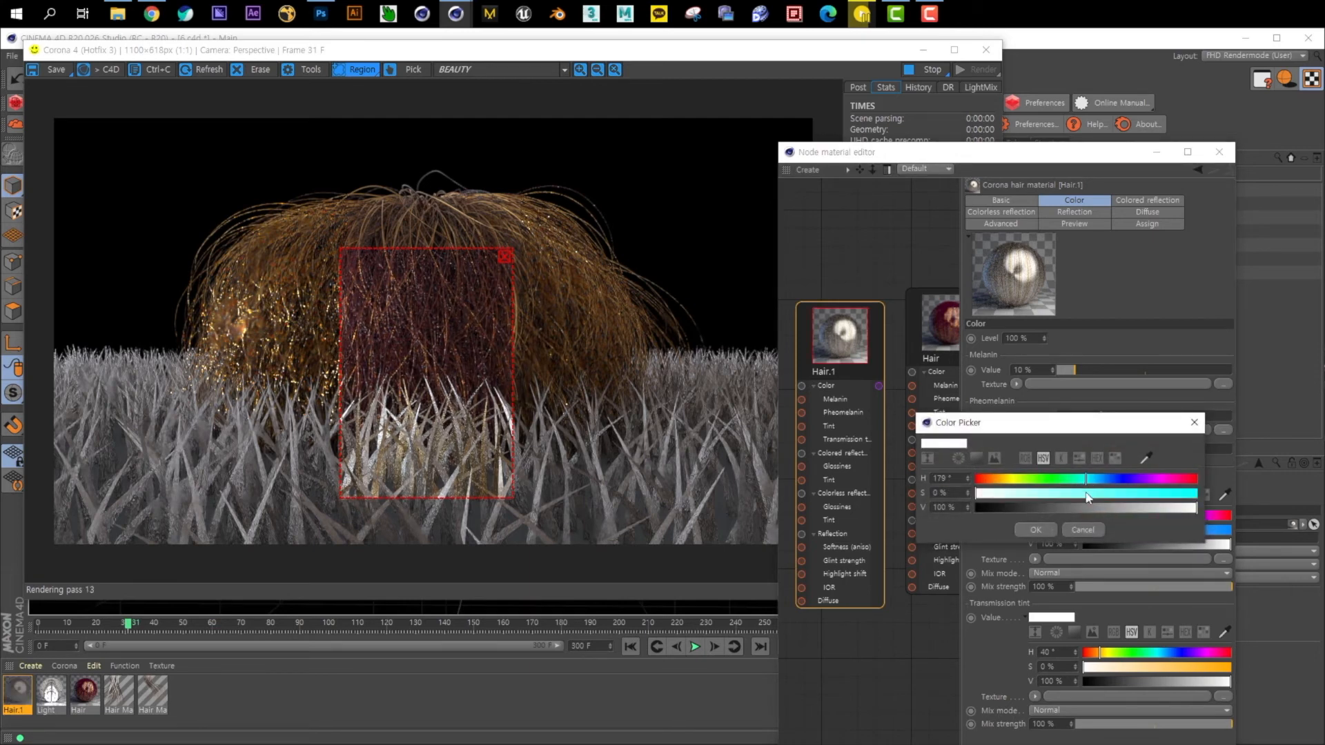
pyautogui.click(1084, 493)
pyautogui.click(1028, 494)
pyautogui.click(1036, 530)
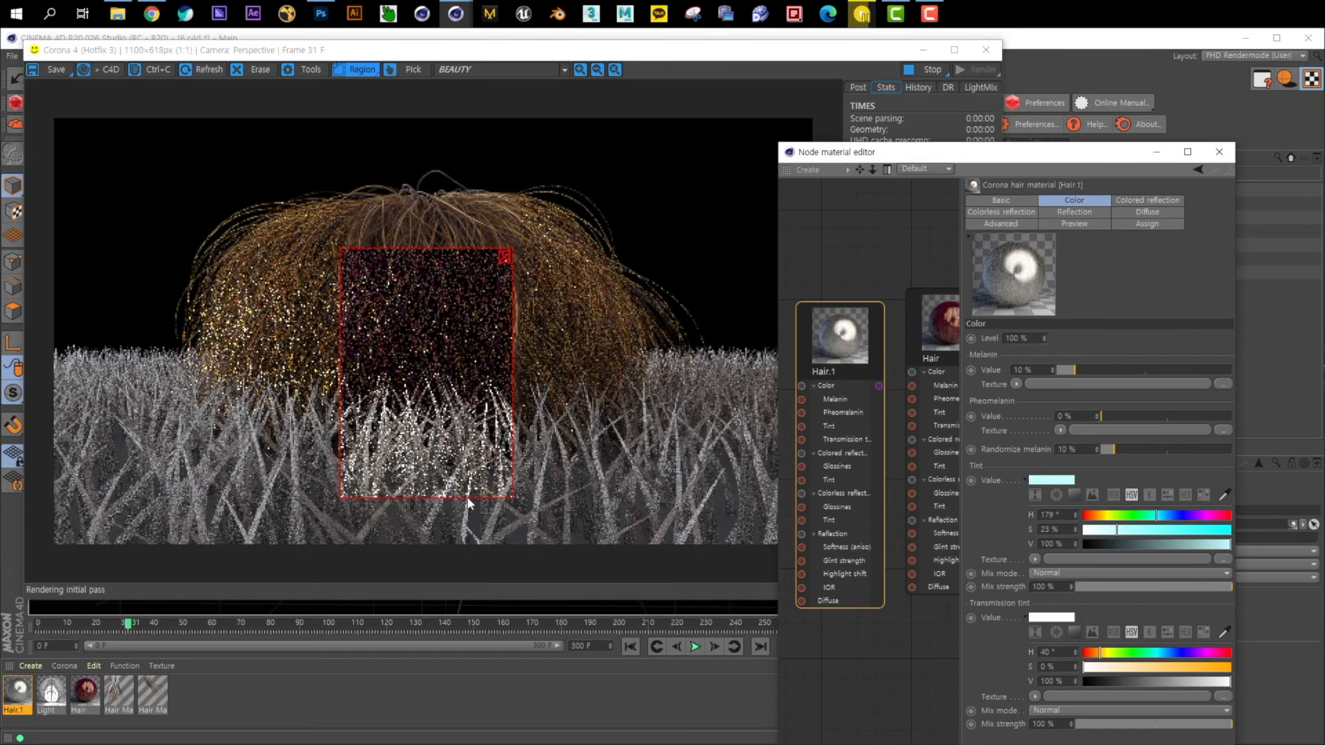
# Set the Colored reflection glossiness of Hair.1 to 0.7
pyautogui.click(1148, 200)
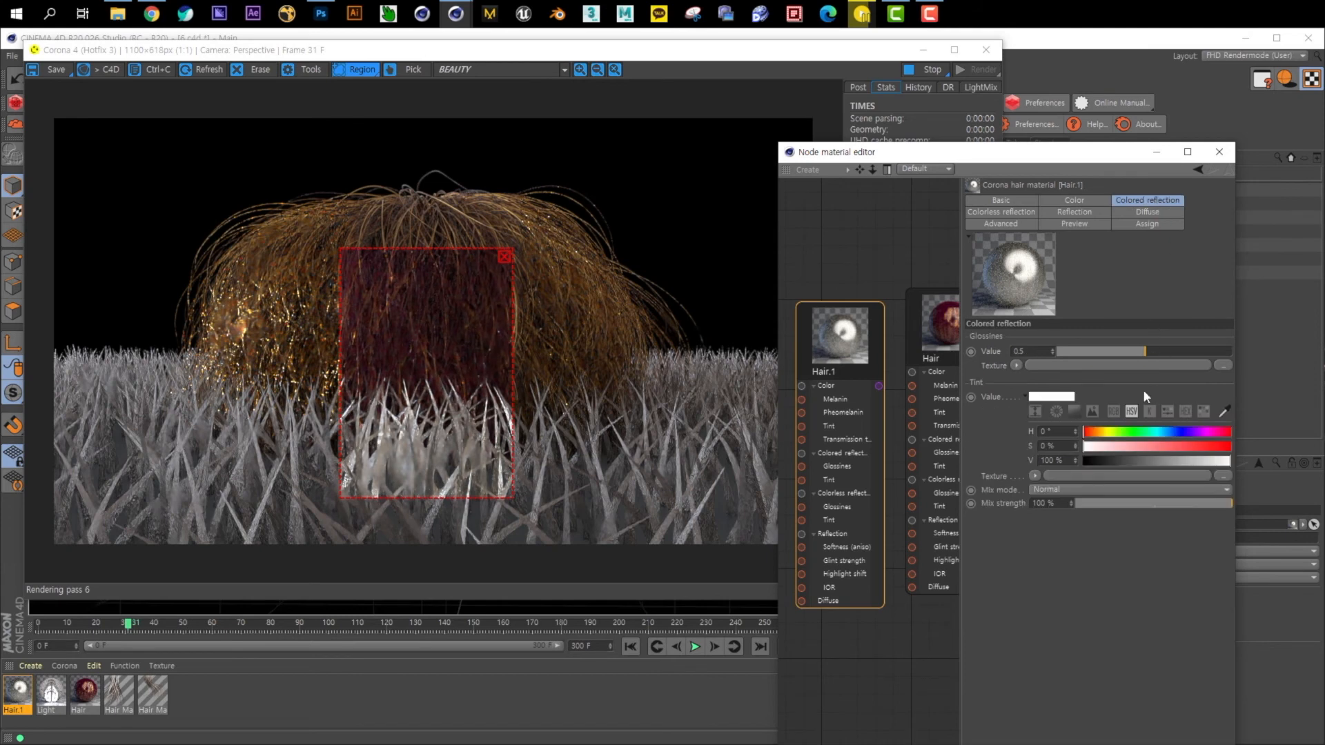
pyautogui.write('0.7')
pyautogui.press('Return')
# Set the Reflection softness of Hair.1 to 0.7 and its Glint strength to 0.5
pyautogui.click(1031, 214)
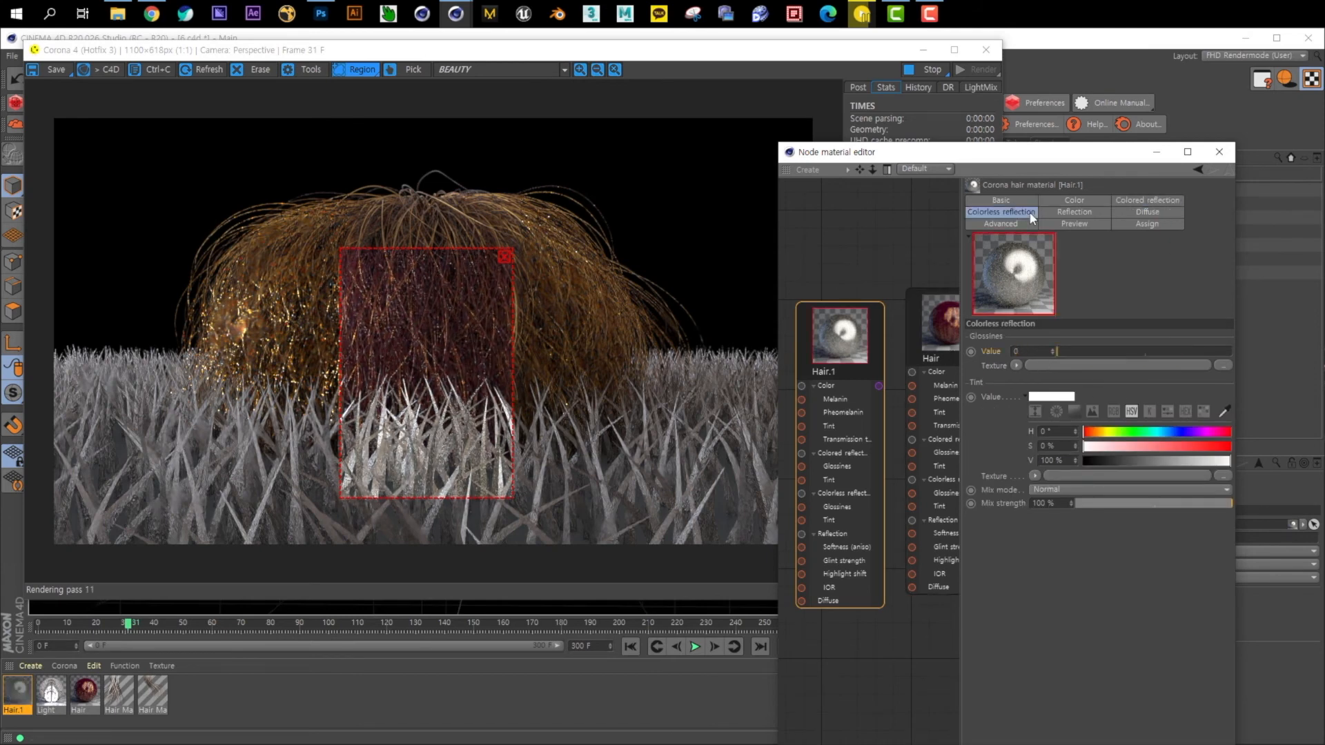
pyautogui.click(1077, 213)
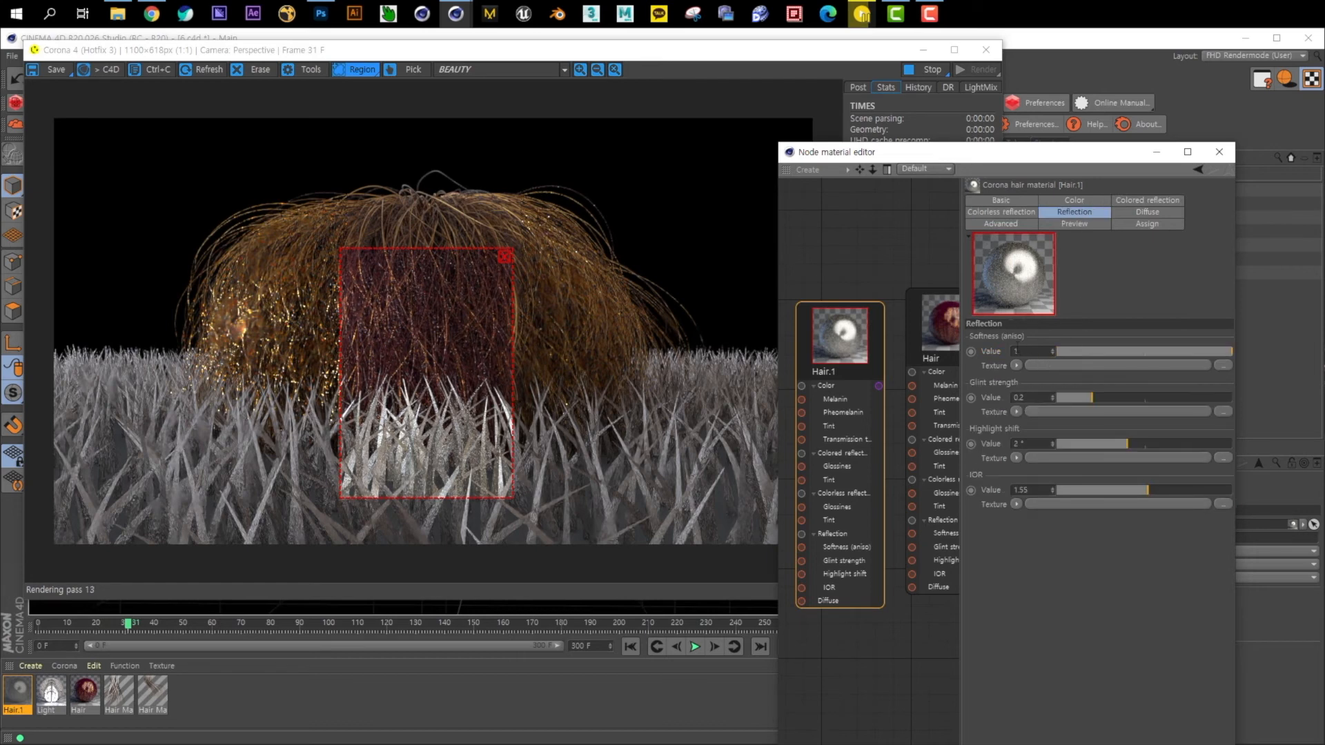
pyautogui.write('.7')
pyautogui.press('Return')
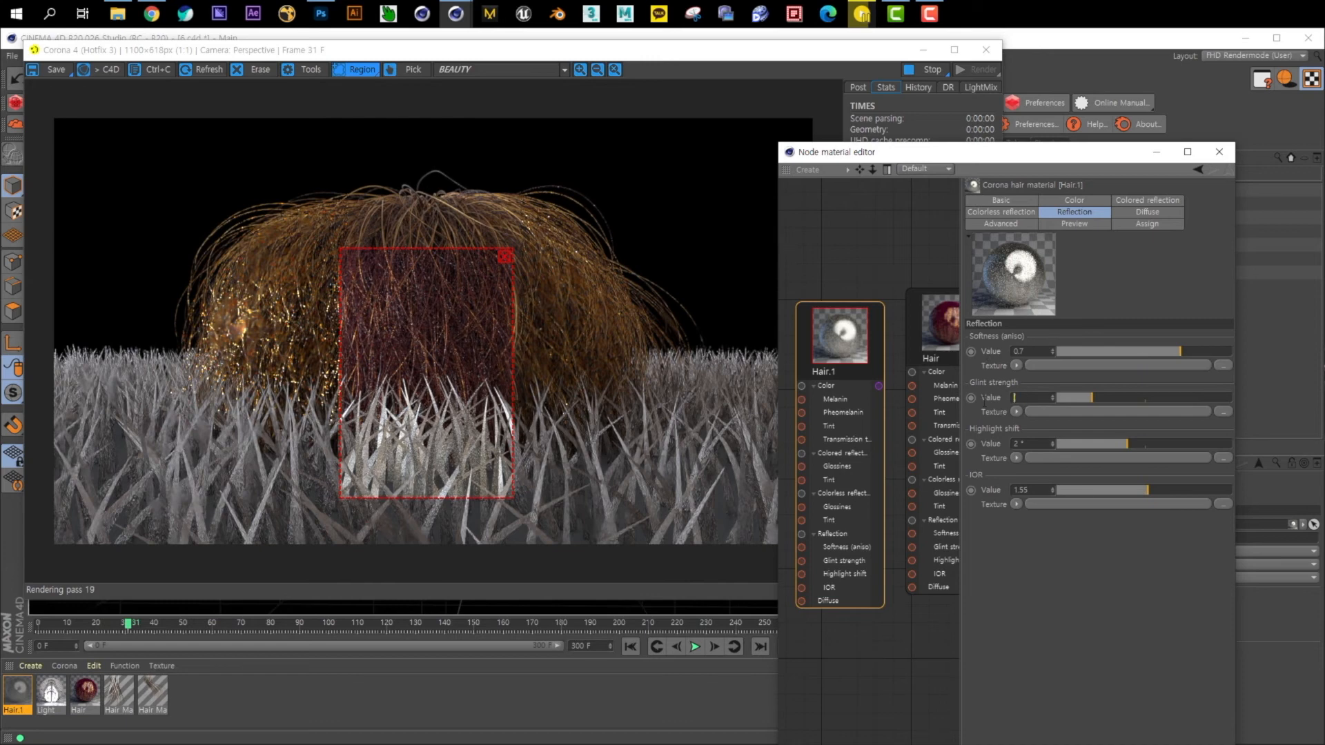
pyautogui.write('0.5')
pyautogui.press('Return')
# Set the Highlight shift of the Hair.1 reflection to 5°
pyautogui.click(1035, 443)
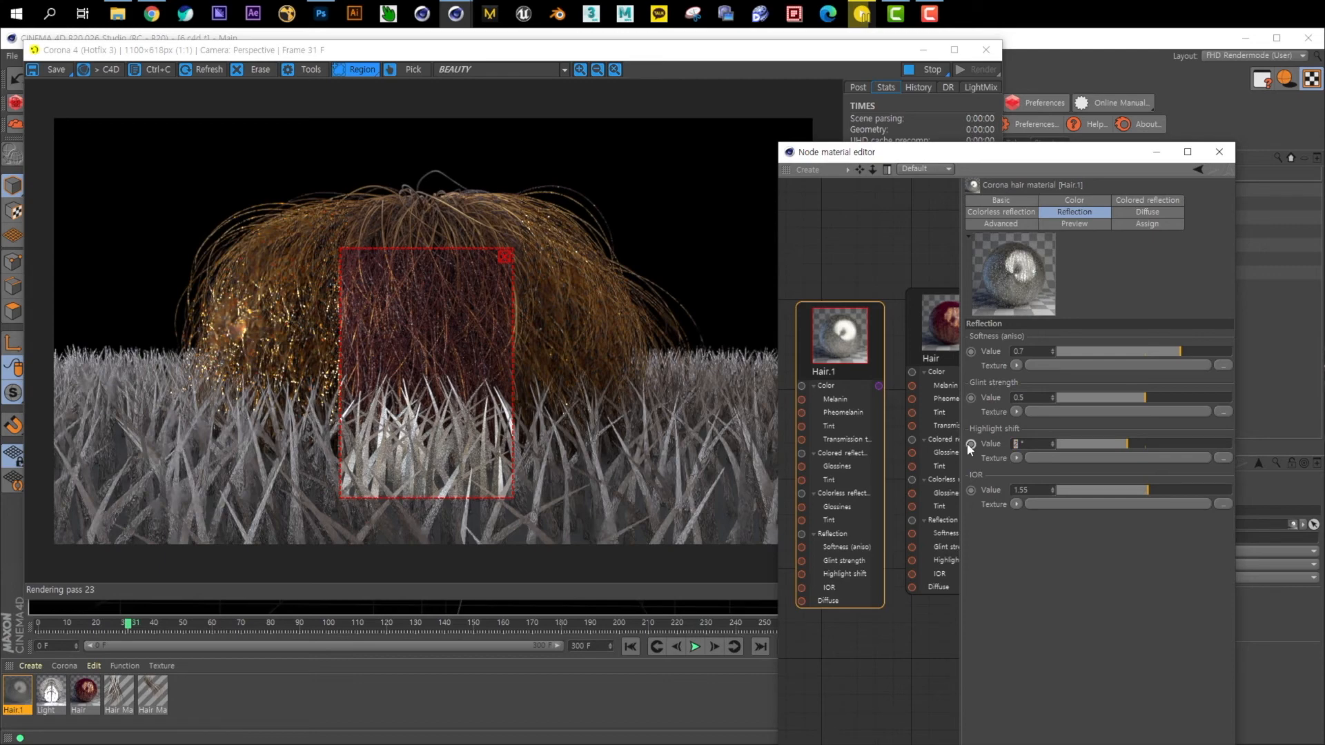
pyautogui.write('5')
pyautogui.press('Return')
# Set the reflection IOR of Hair.1 to 1.85 after testing 0.85
pyautogui.click(1037, 489)
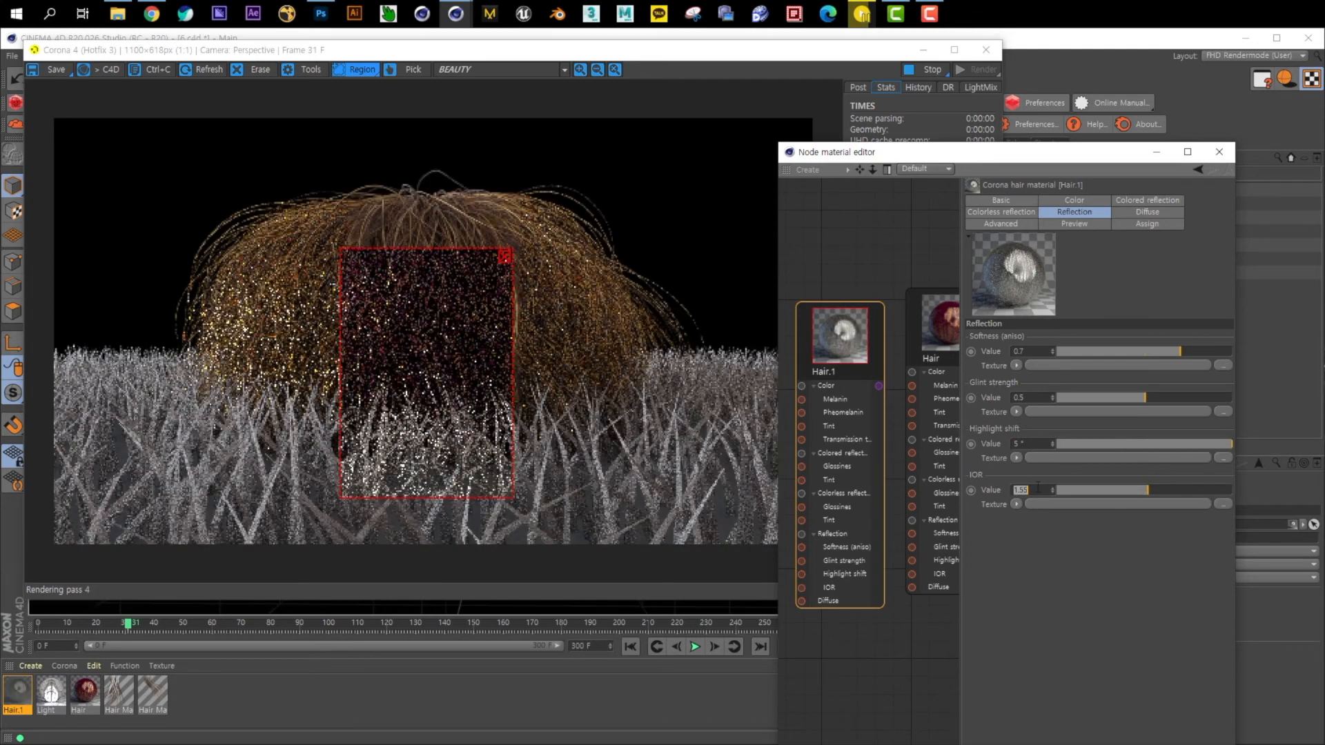
pyautogui.write('0.85')
pyautogui.press('Return')
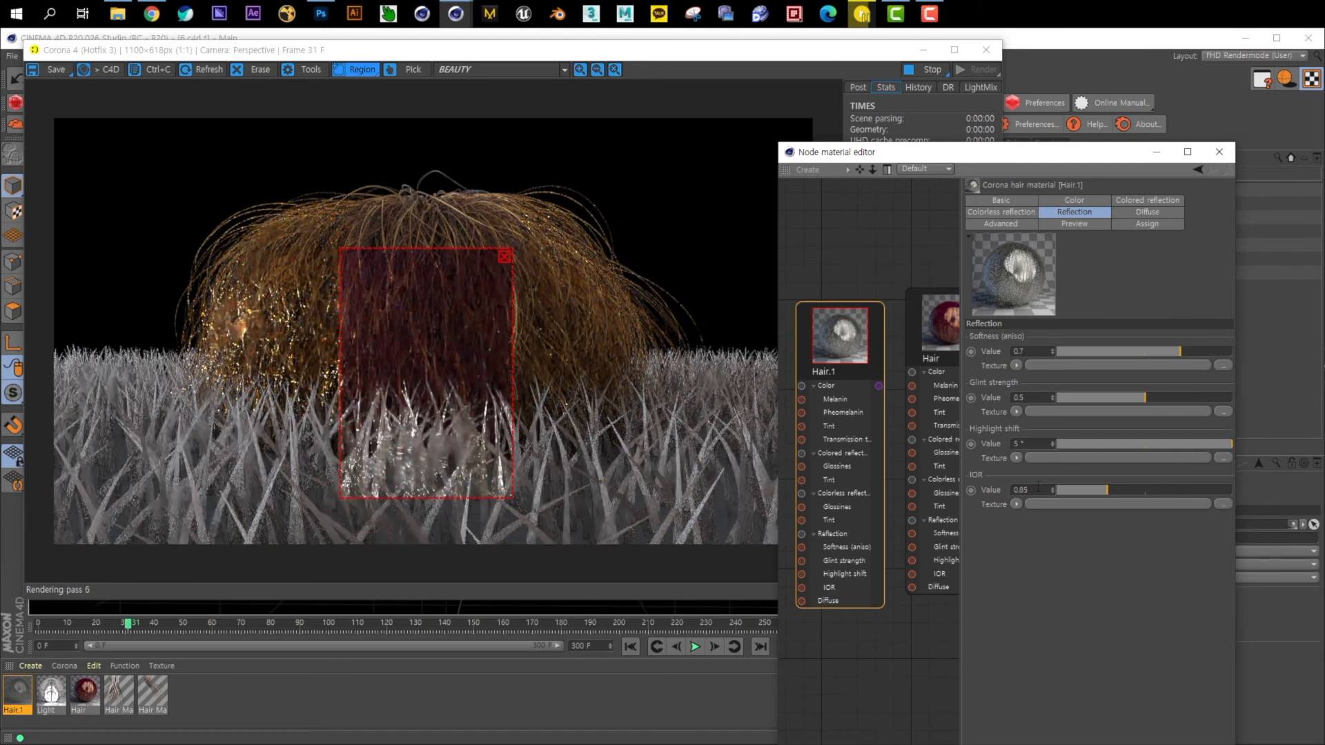
pyautogui.press('BackSpace')
pyautogui.write('1.85')
pyautogui.press('Return')
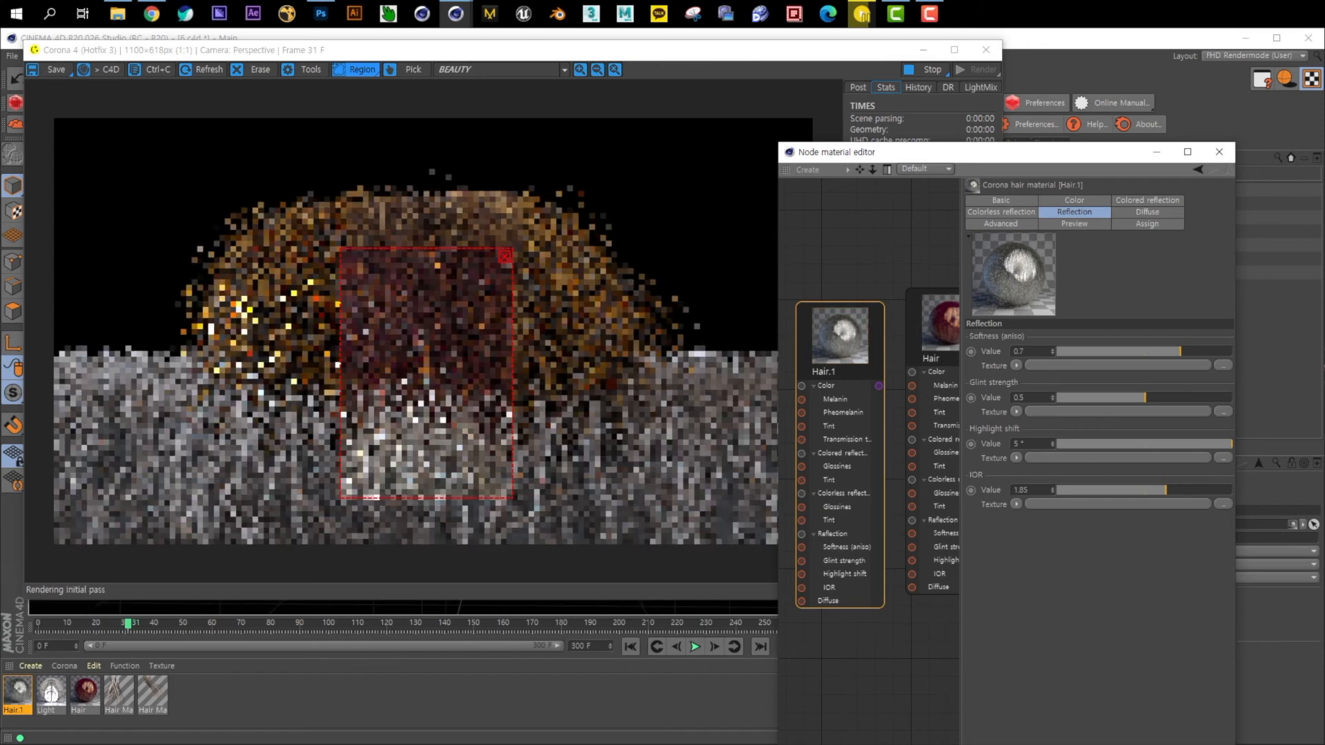
# Turn off the render region and restart the render for the whole frame
pyautogui.click(359, 69)
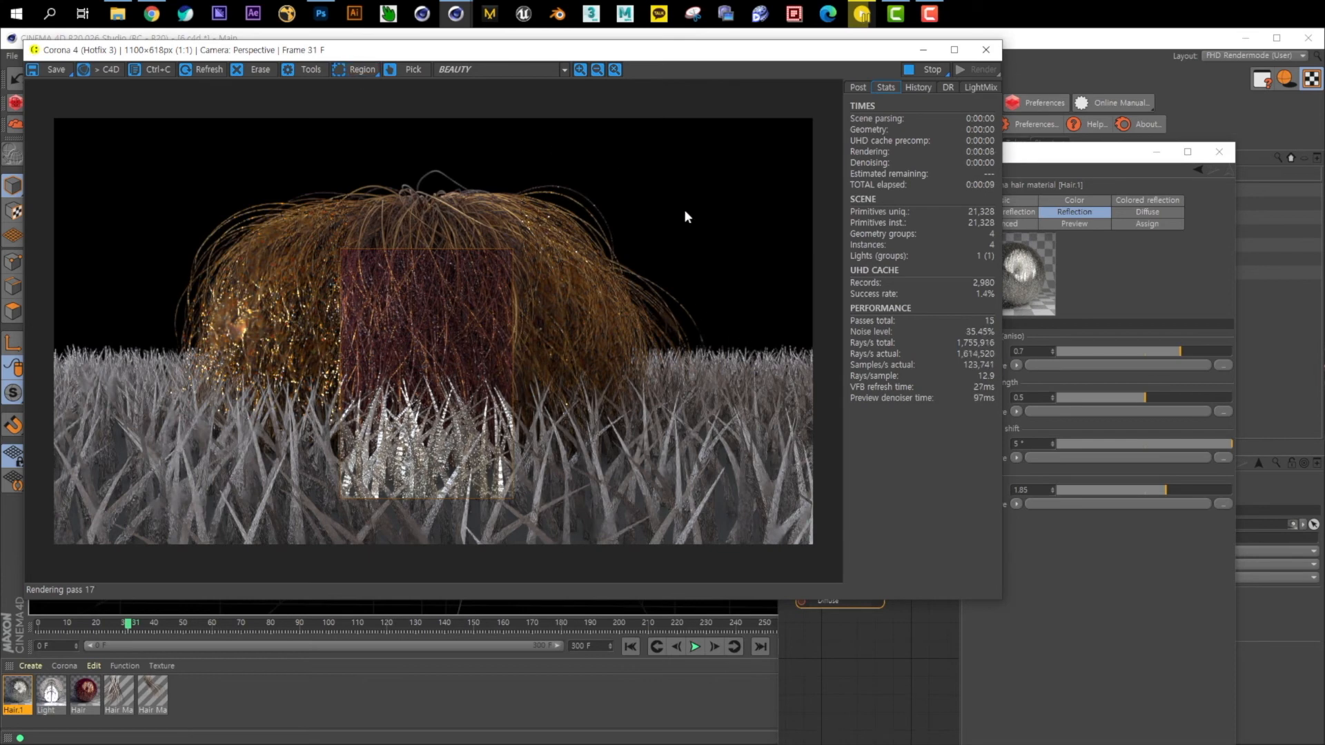
pyautogui.click(939, 71)
pyautogui.click(979, 69)
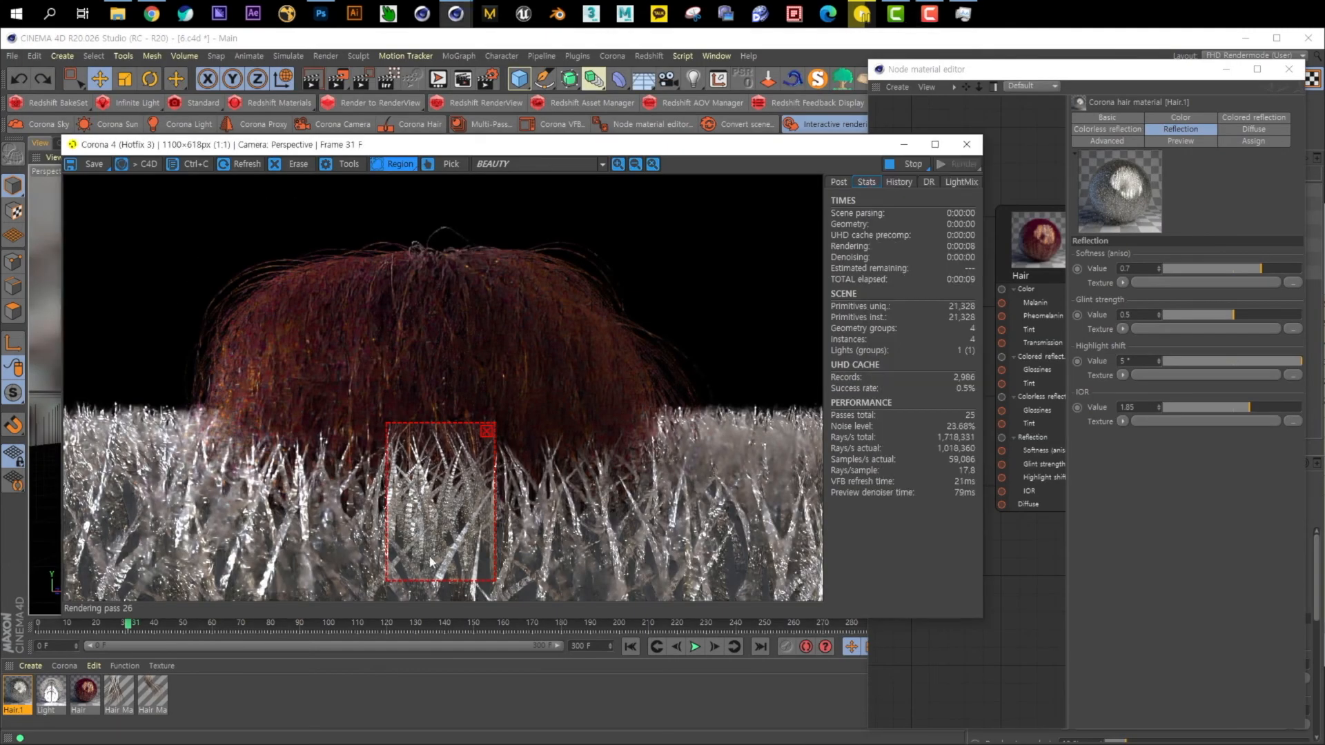
# Raise the Reflection softness of Hair.1 to 1 and its Colorless reflection glossiness to 0.5
pyautogui.moveTo(1274, 267); pyautogui.dragTo(1303, 267)
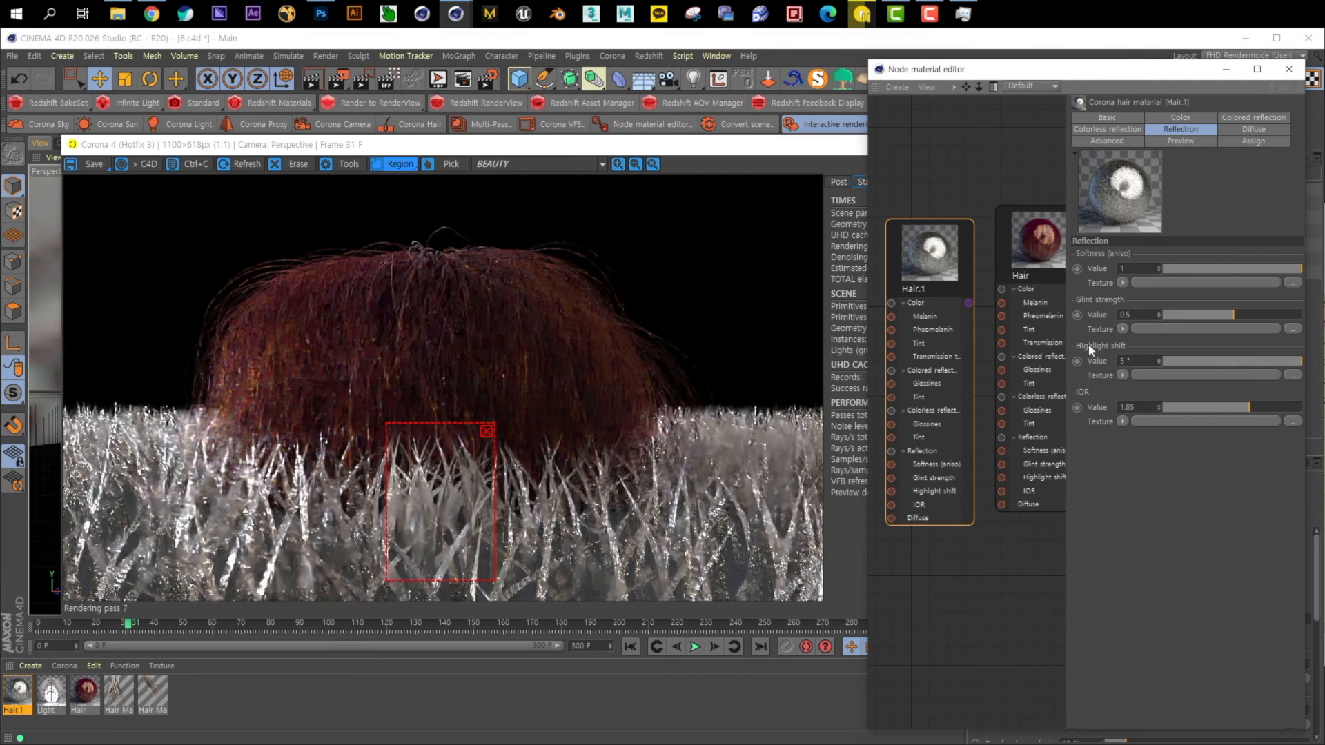
pyautogui.click(1124, 128)
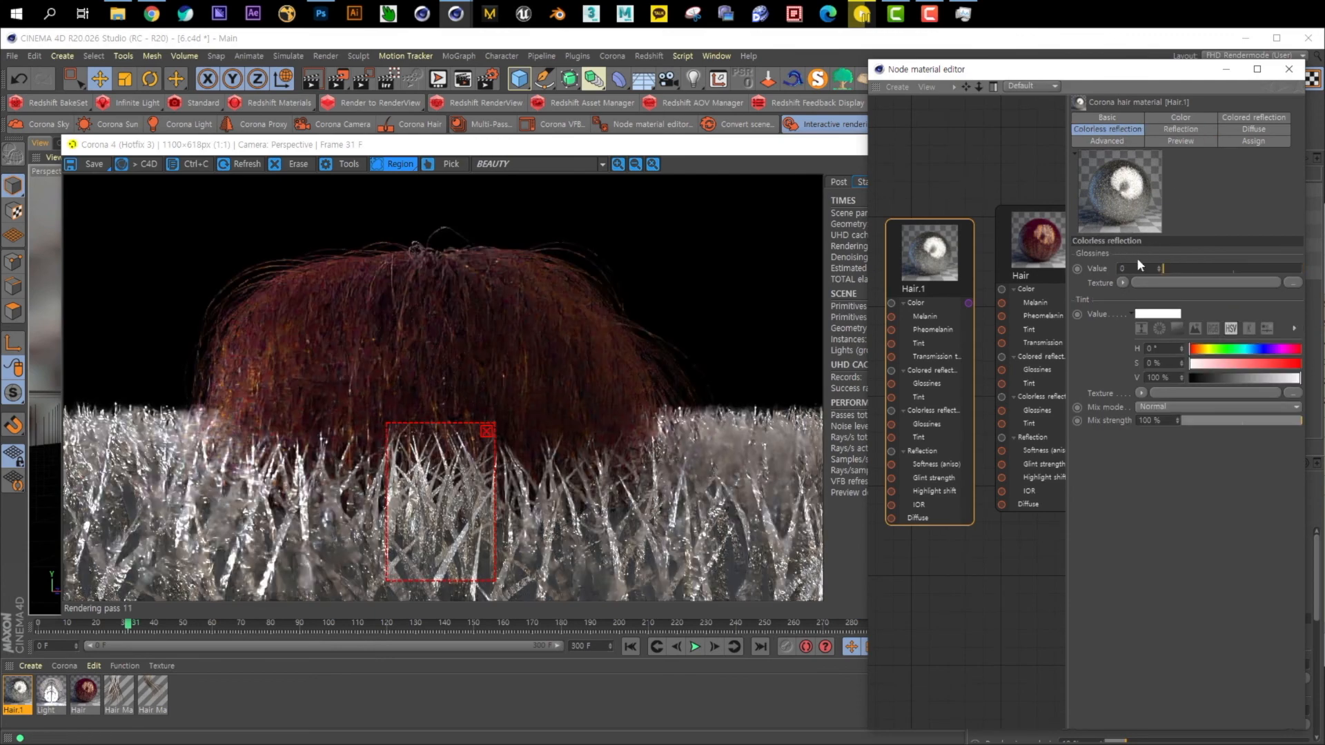
pyautogui.click(1232, 269)
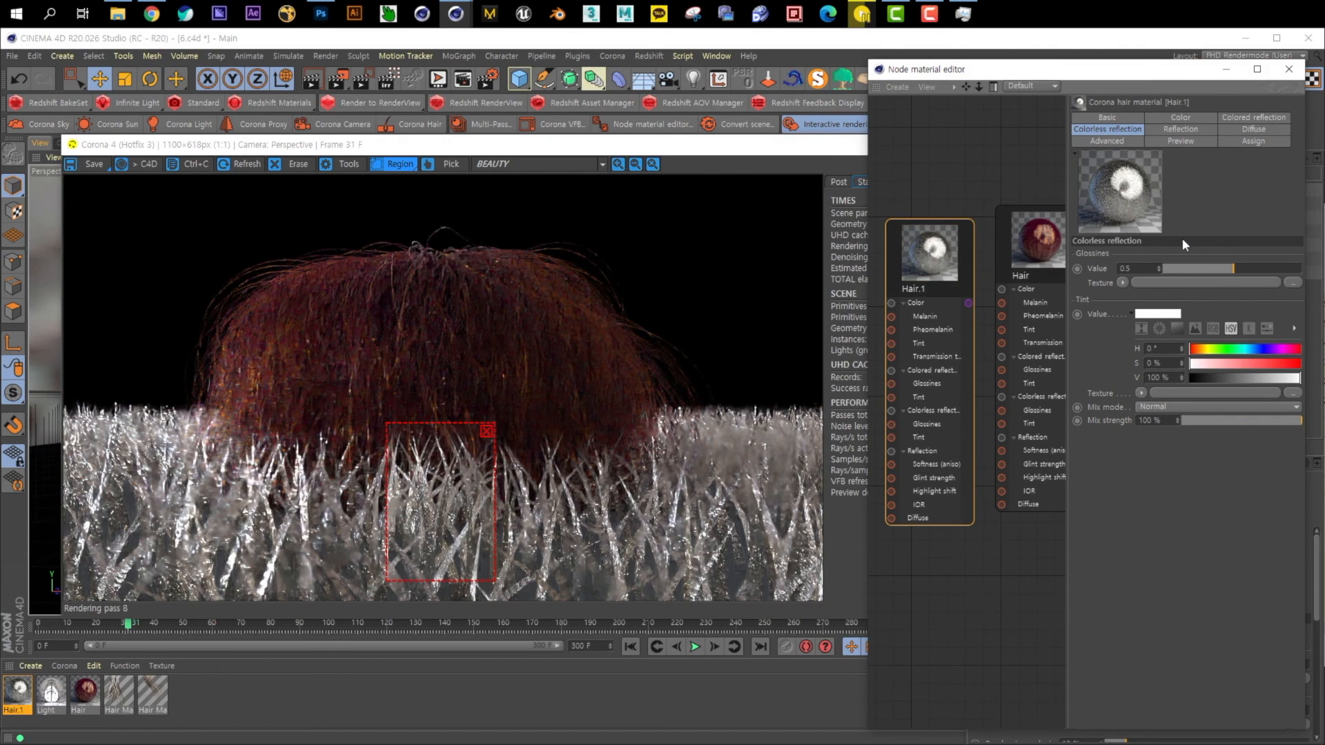
pyautogui.moveTo(578, 146); pyautogui.dragTo(603, 104)
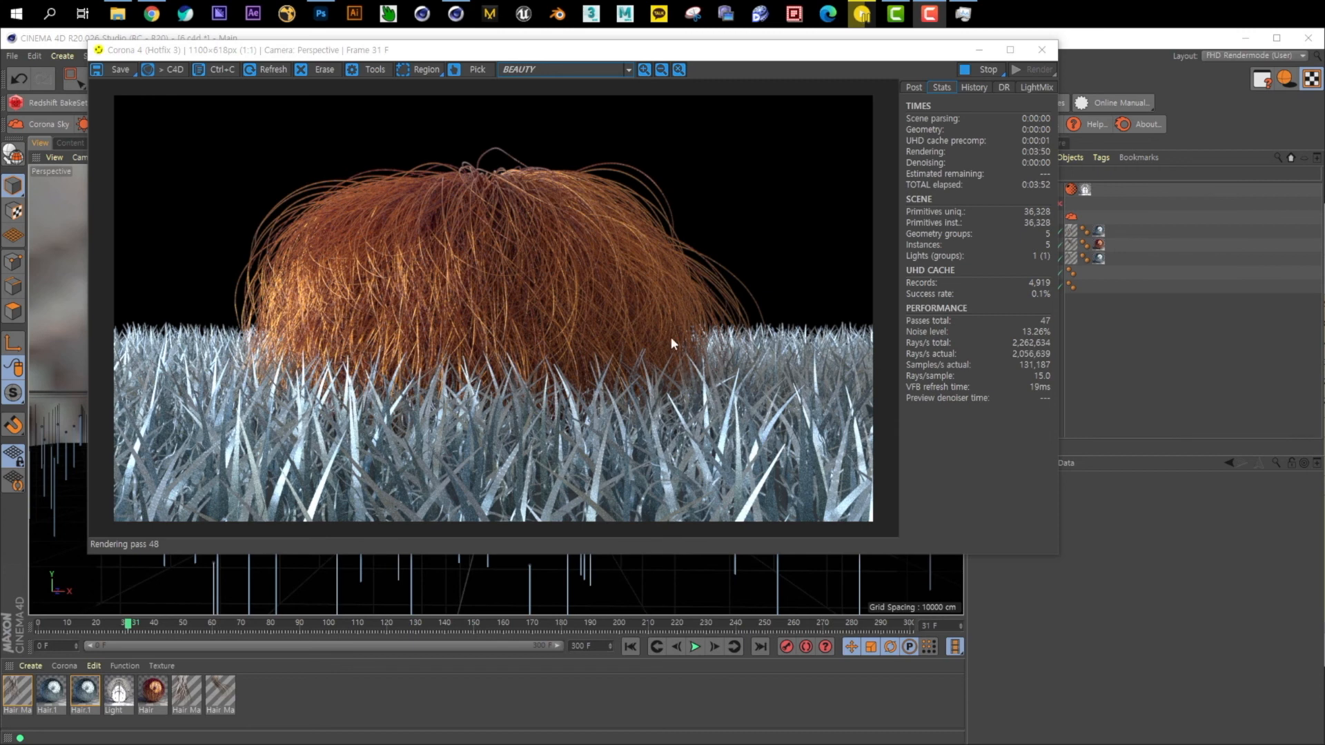
pyautogui.moveTo(779, 56); pyautogui.dragTo(732, 54)
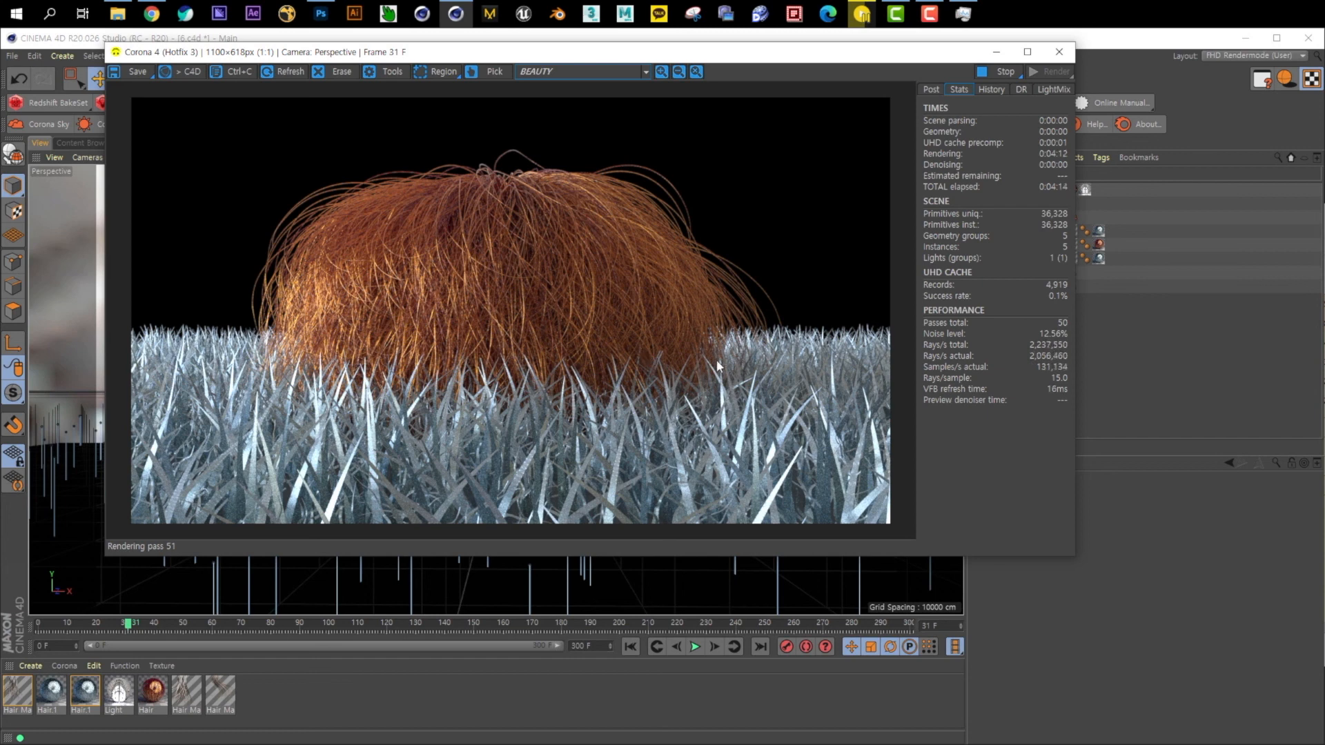
pyautogui.moveTo(869, 58); pyautogui.dragTo(785, 76)
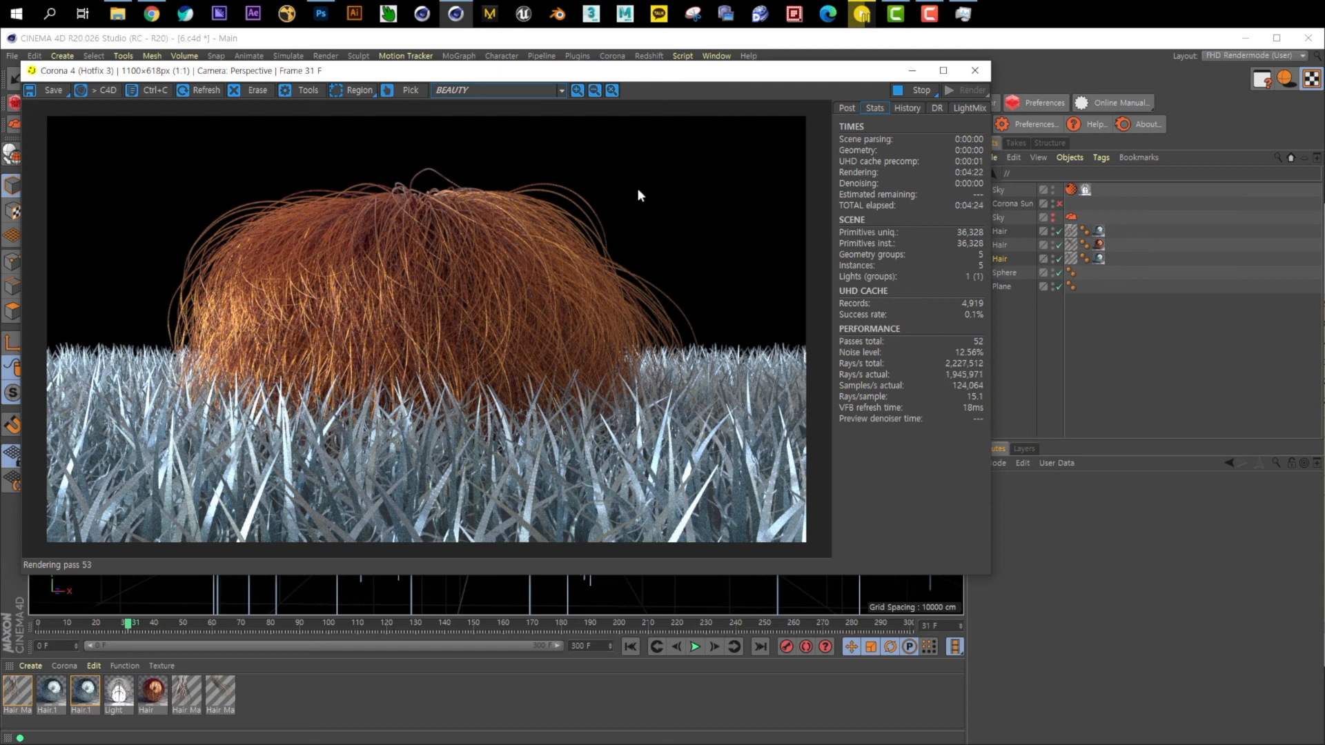
pyautogui.moveTo(651, 79); pyautogui.dragTo(833, 91)
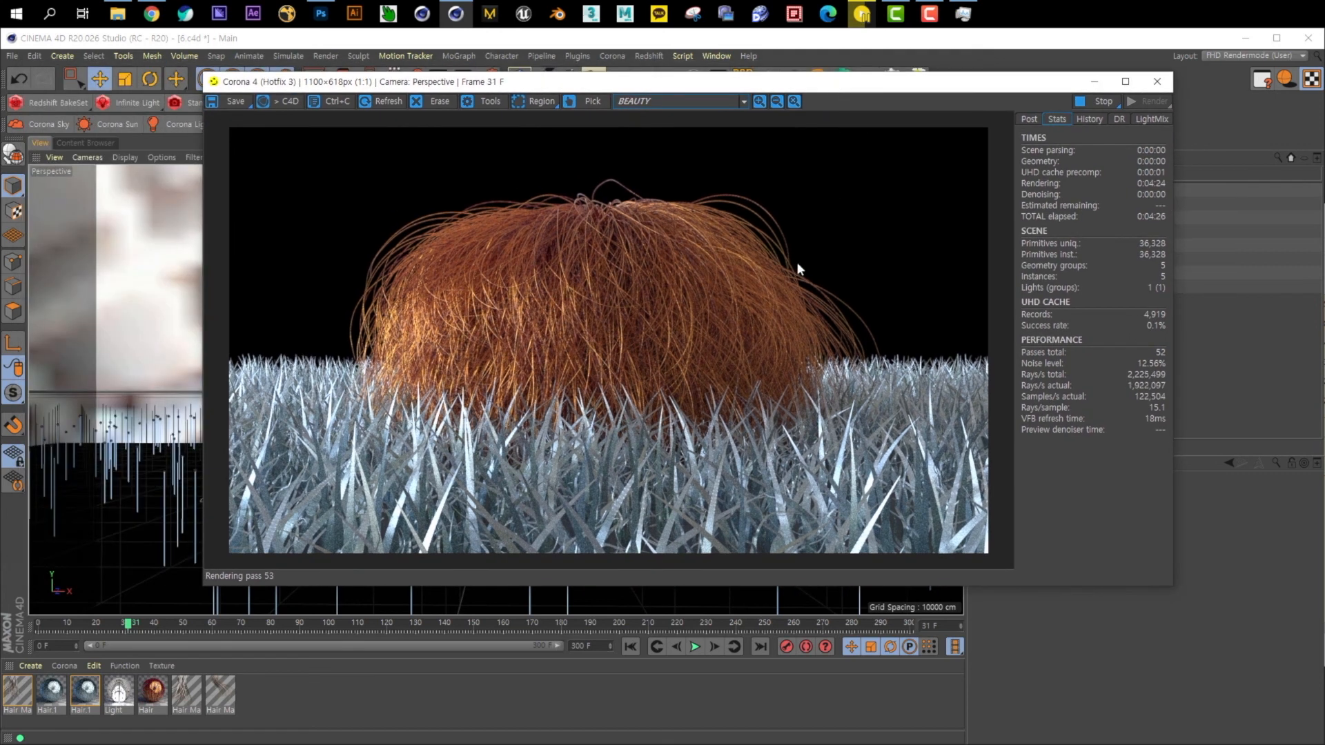